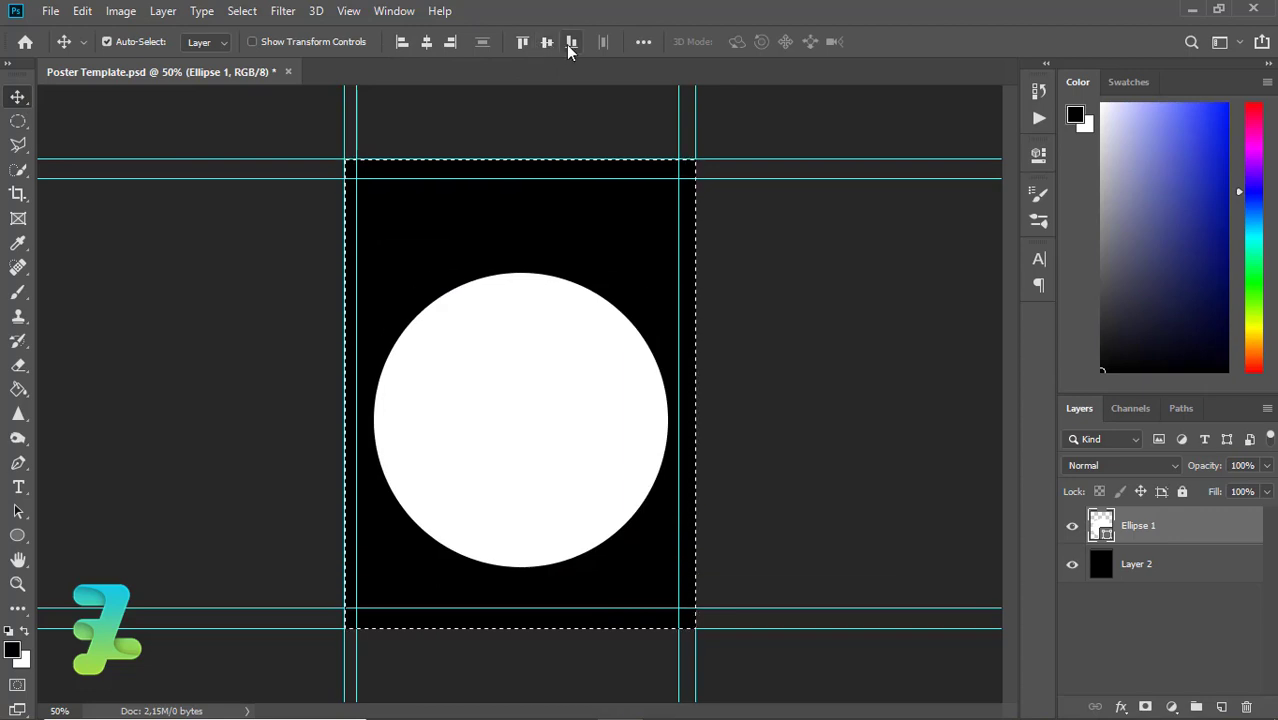
# - Clear the selection and add a layer mask to the Ellipse 1 layer
pyautogui.hotkey('ctrl', 'd')
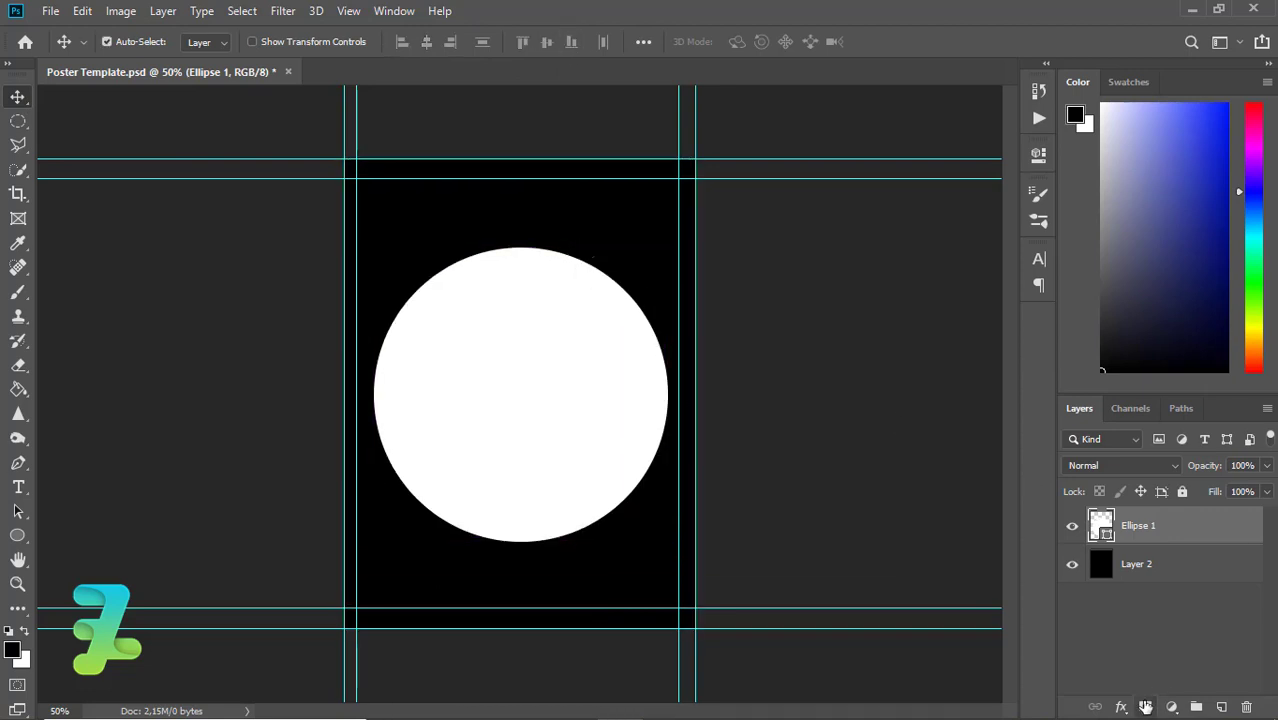
pyautogui.click(1146, 707)
# - Hollow out the middle of the circle by painting black on its layer mask with a soft brush of size 500
pyautogui.click(18, 294)
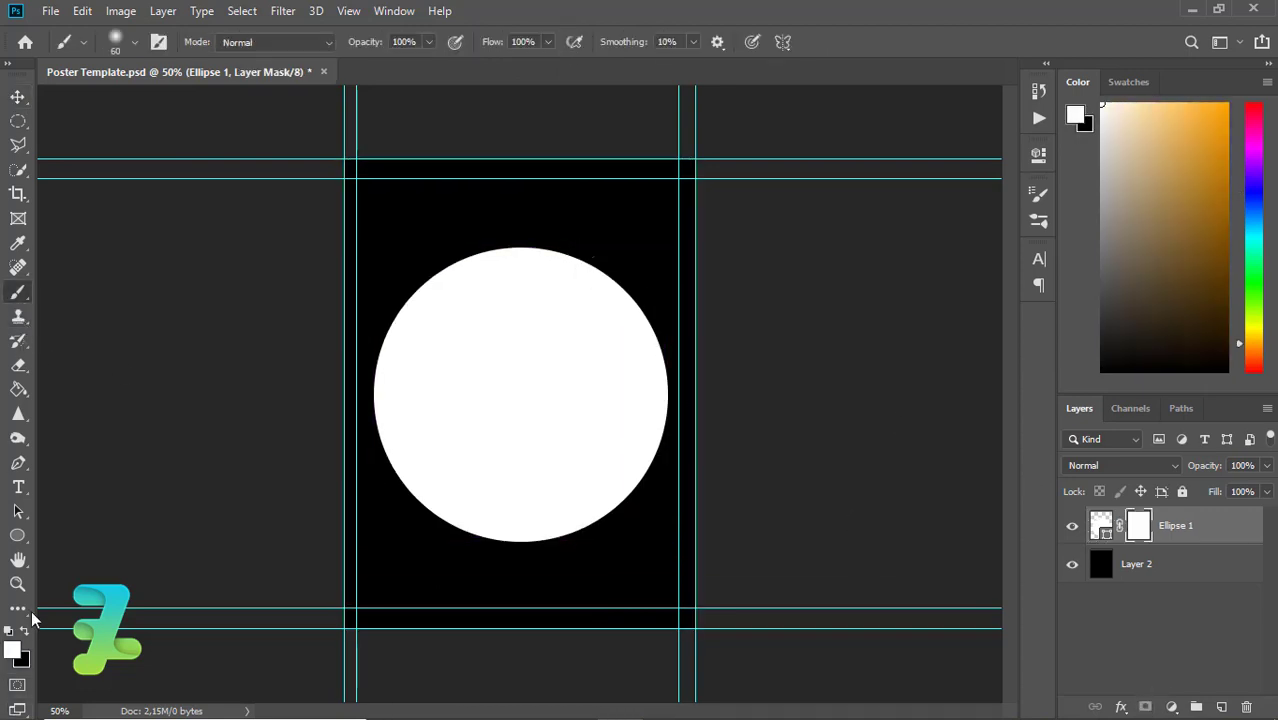
pyautogui.press('x')
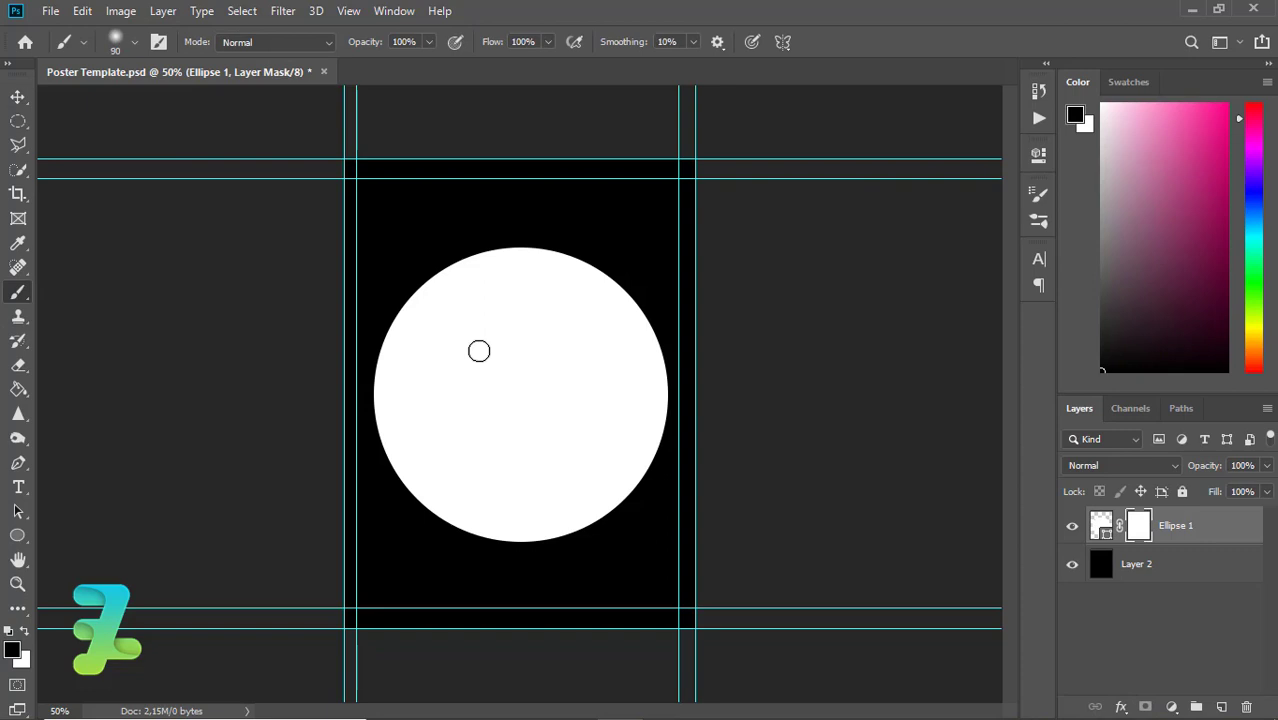
pyautogui.press(']')
pyautogui.press(']')
pyautogui.press(']')
pyautogui.press(']')
pyautogui.press(']')
pyautogui.press(']')
pyautogui.press(']')
pyautogui.press(']')
pyautogui.press(']')
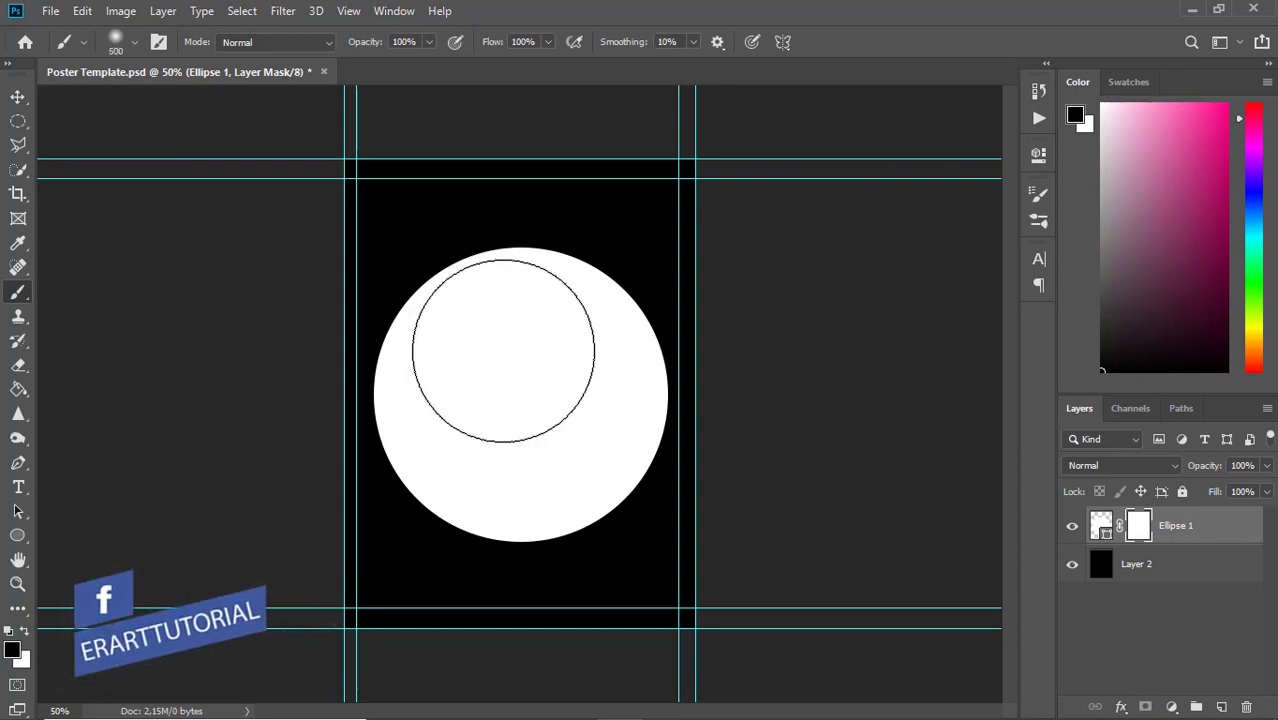
pyautogui.click(505, 352)
pyautogui.click(520, 357)
pyautogui.click(527, 391)
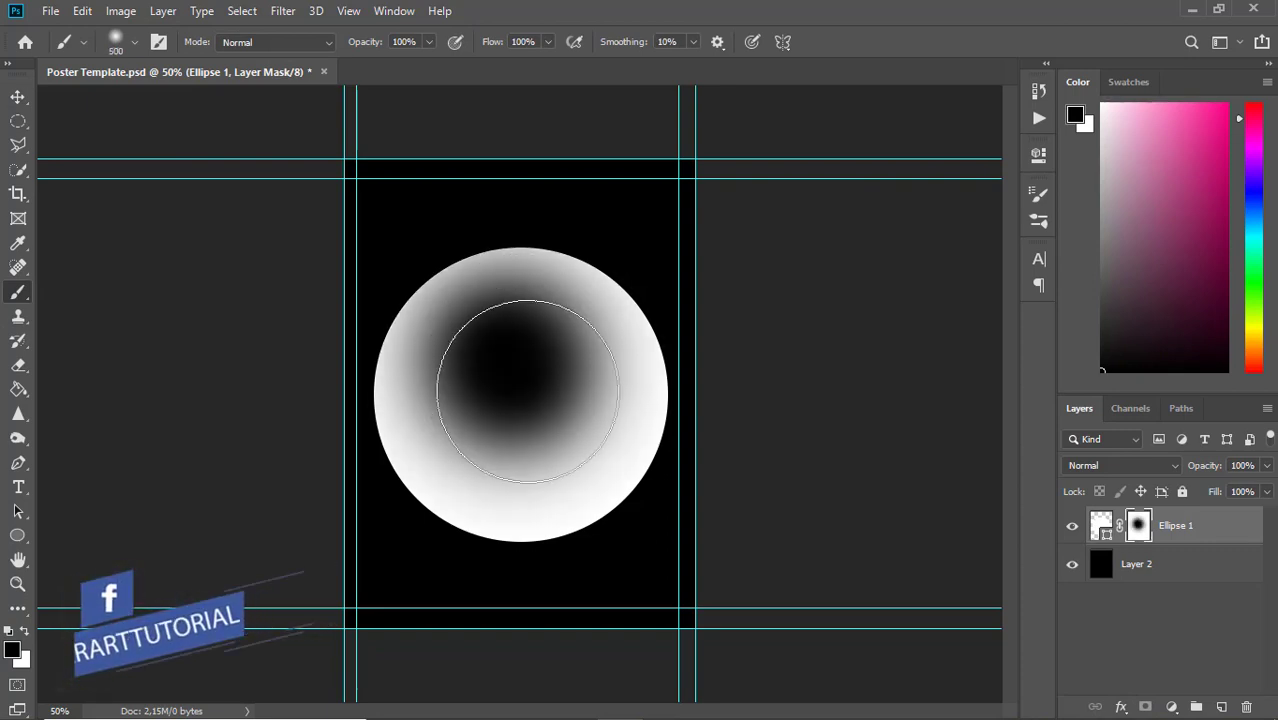
pyautogui.click(516, 397)
pyautogui.click(516, 408)
pyautogui.click(557, 413)
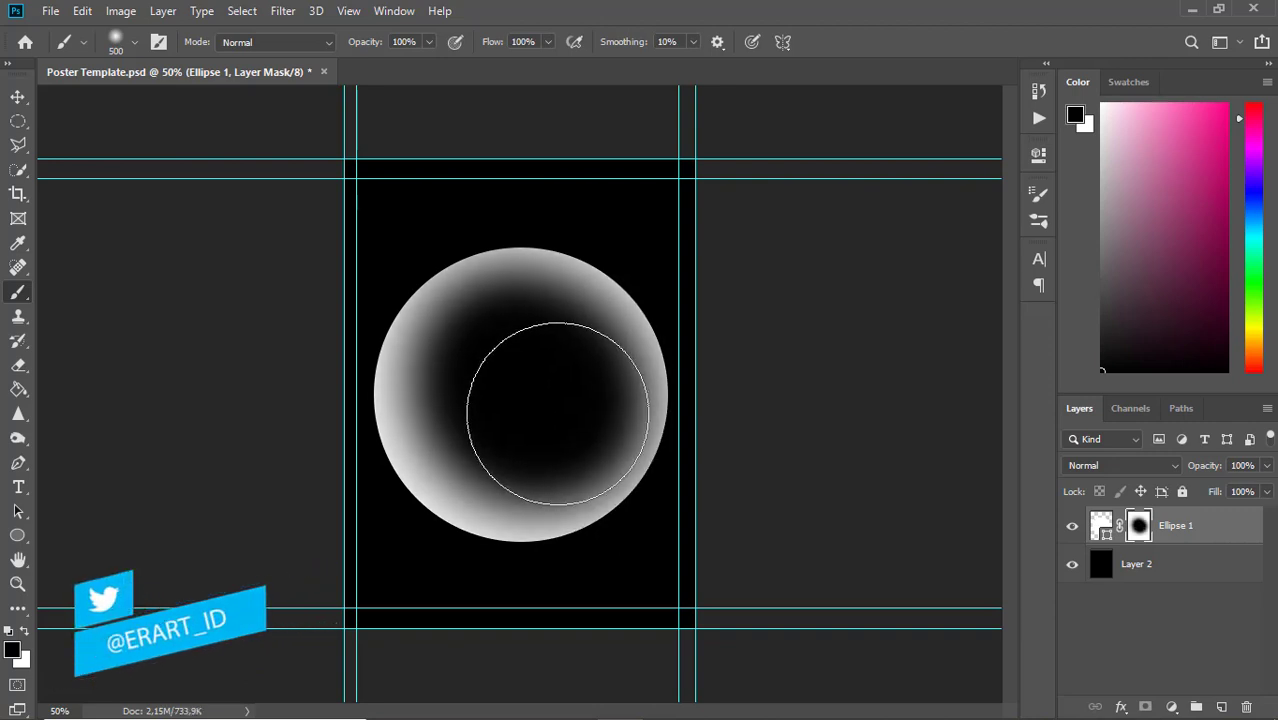
# - Even out the hollow centre with more black dabs on the mask, undoing uneven ones, and swap the foreground colour to white
pyautogui.click(520, 358)
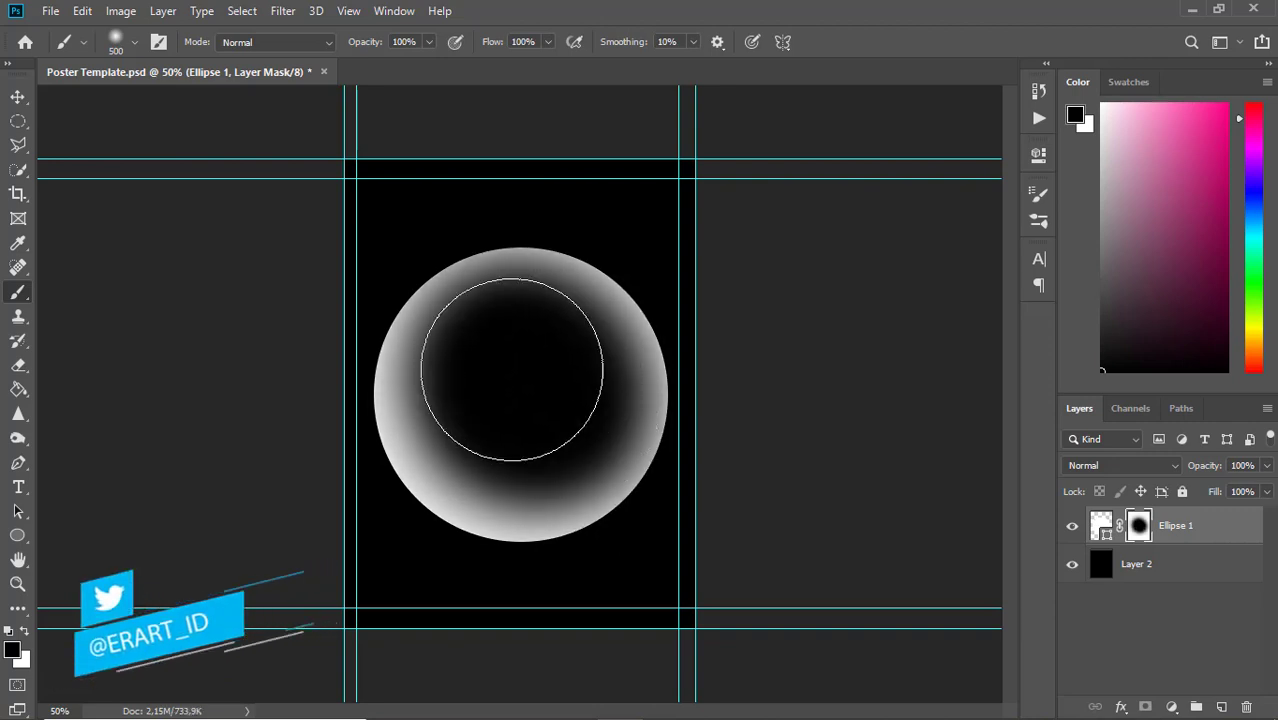
pyautogui.click(571, 400)
pyautogui.hotkey('ctrl', 'z')
pyautogui.click(519, 396)
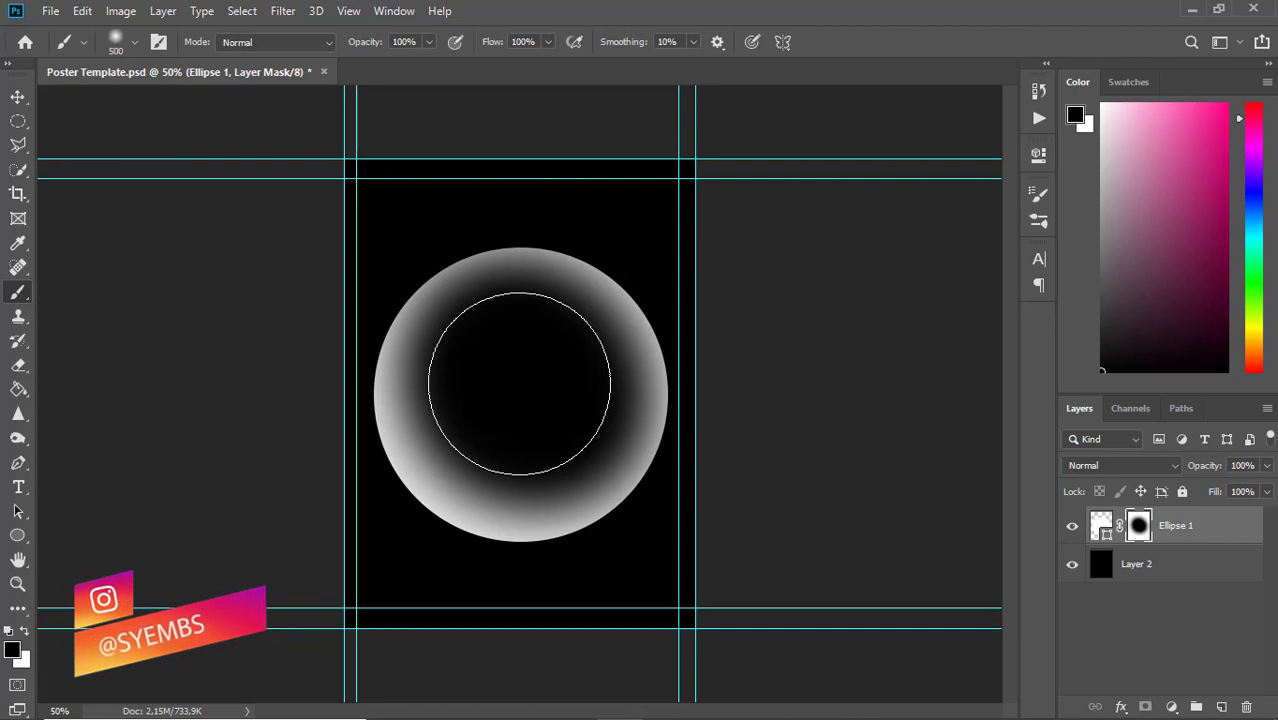
pyautogui.hotkey('ctrl', 'z')
pyautogui.click(545, 426)
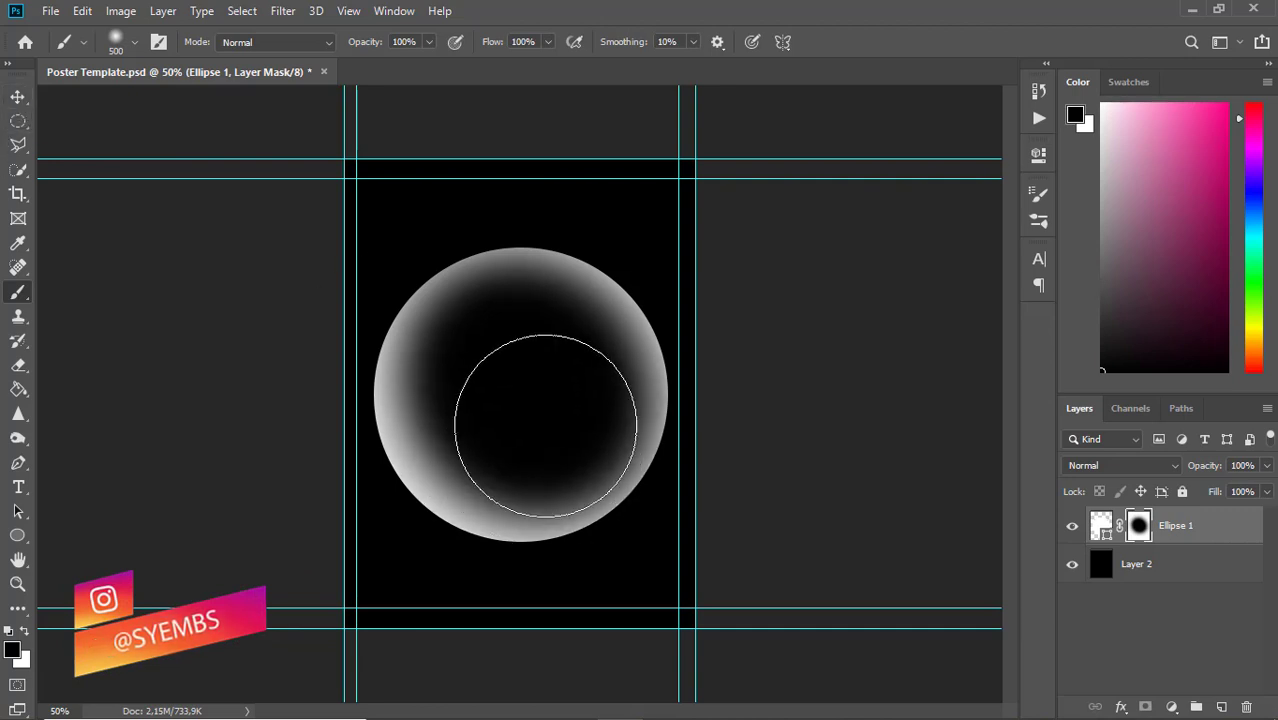
pyautogui.hotkey('ctrl', 'z')
pyautogui.click(540, 412)
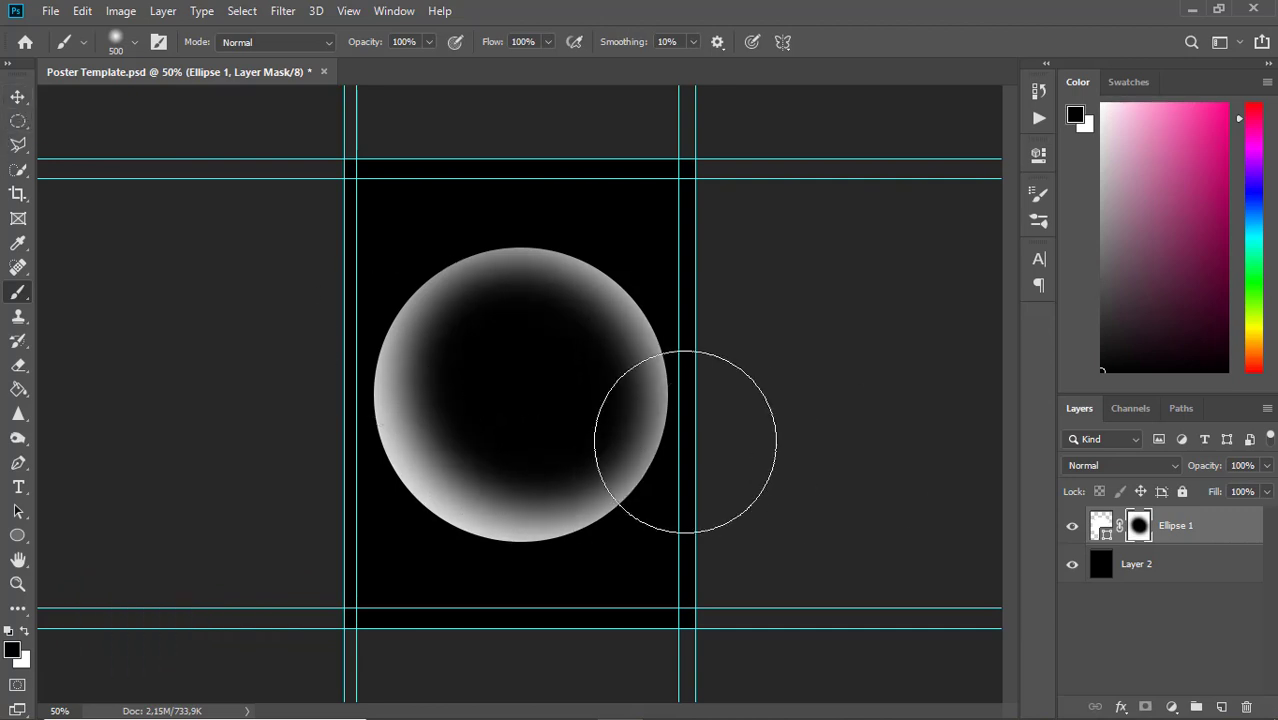
pyautogui.click(23, 630)
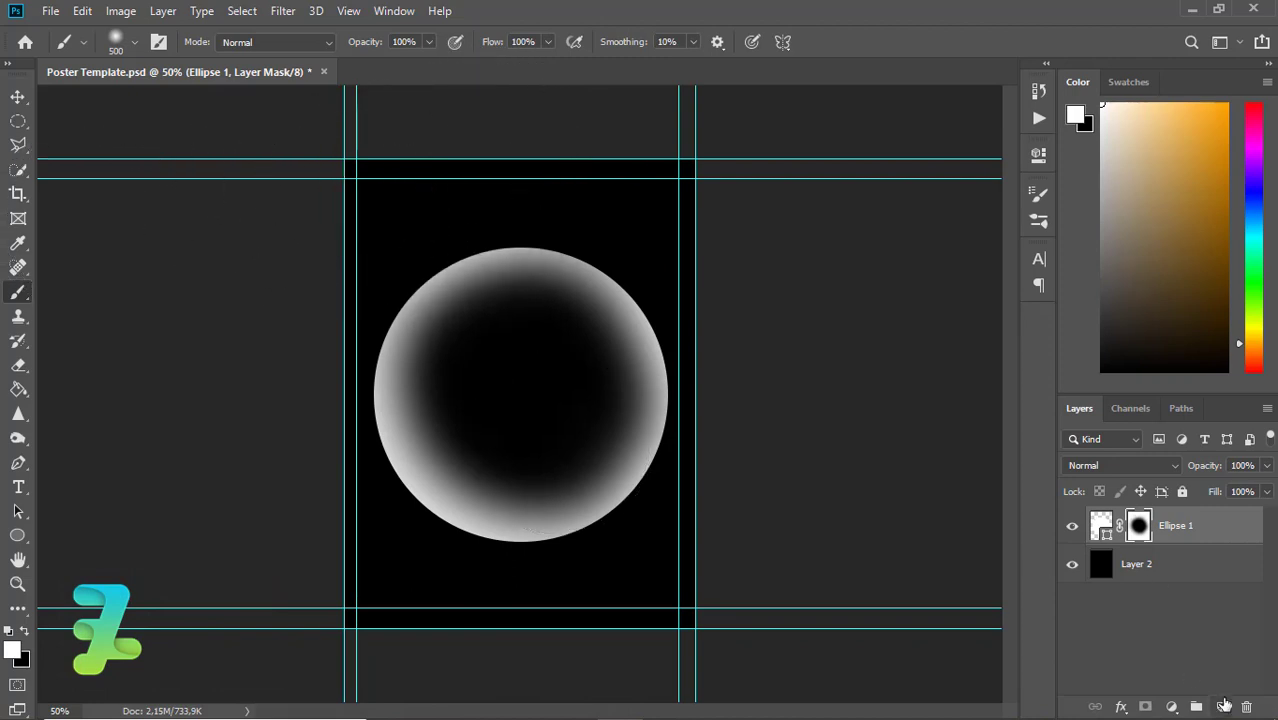
# - Add a new layer above Ellipse 1 and clip it to the circle
pyautogui.click(1221, 706)
pyautogui.rightClick(1180, 525)
pyautogui.click(990, 354)
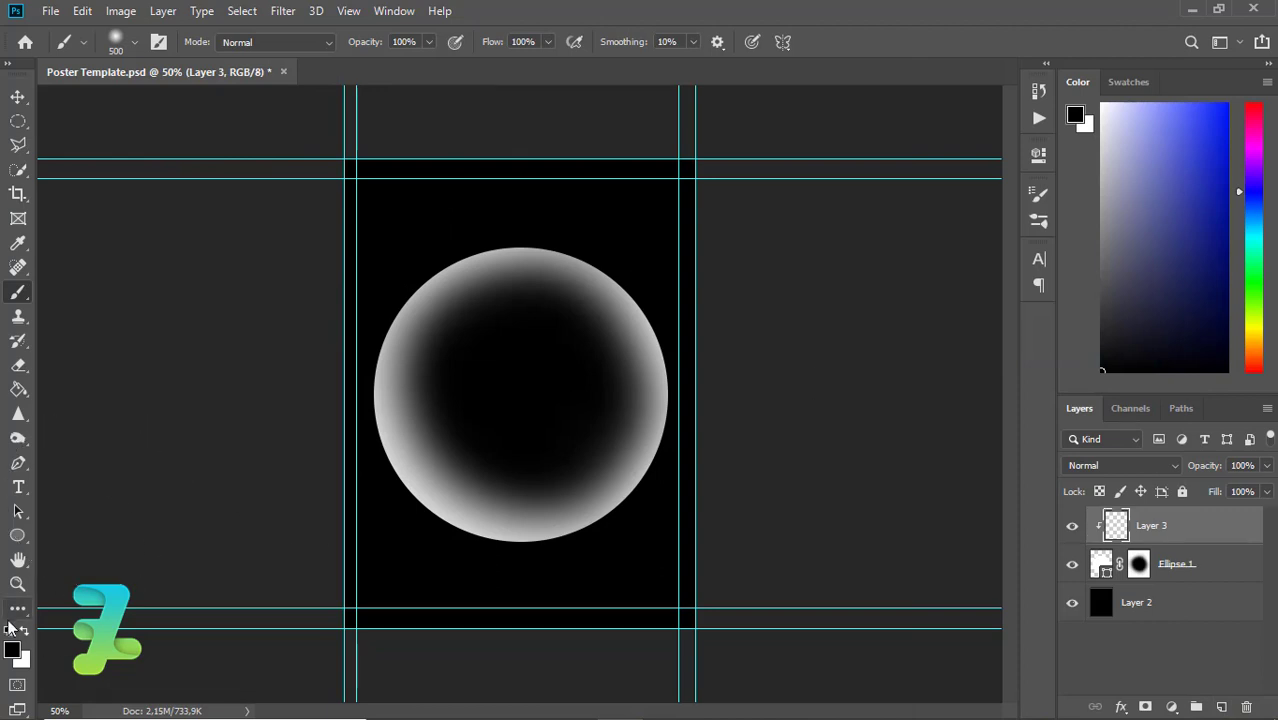
# - Paint the circle's lower-right rim turquoise (00ffd8) with a soft brush of size 1000
pyautogui.click(12, 650)
pyautogui.moveTo(997, 368); pyautogui.dragTo(1001, 349)
pyautogui.moveTo(909, 308)
pyautogui.mouseDown()
pyautogui.moveTo(912, 262)
pyautogui.moveTo(955, 222)
pyautogui.mouseUp()
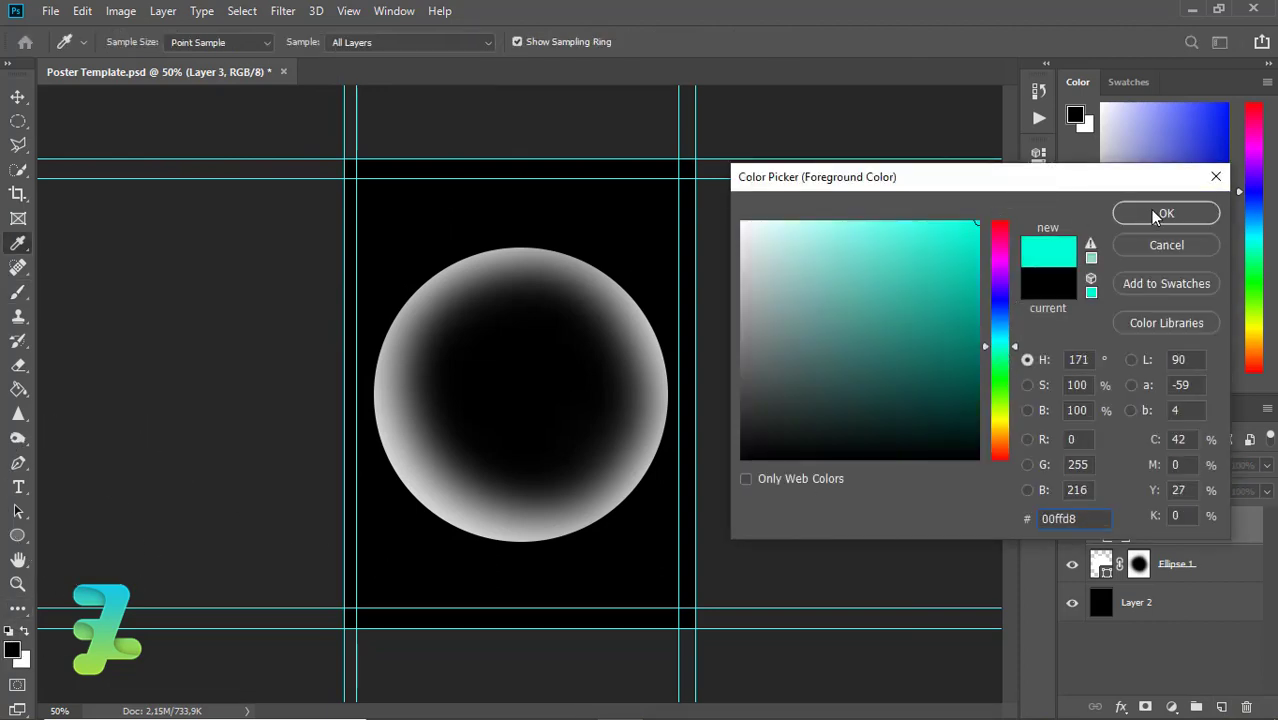
pyautogui.click(1166, 213)
pyautogui.press('b')
pyautogui.press(']')
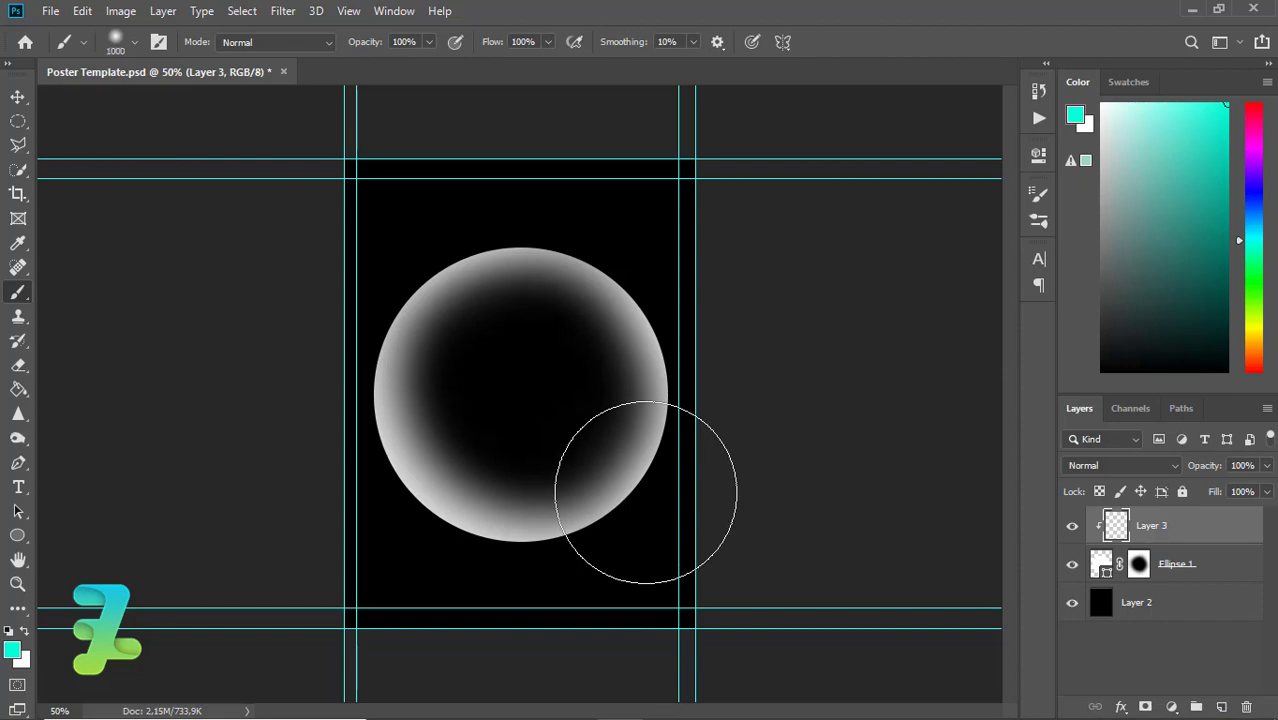
pyautogui.press(']')
pyautogui.press(']')
pyautogui.press(']')
pyautogui.press(']')
pyautogui.moveTo(736, 528)
pyautogui.mouseDown()
pyautogui.moveTo(790, 561)
pyautogui.moveTo(799, 613)
pyautogui.mouseUp()
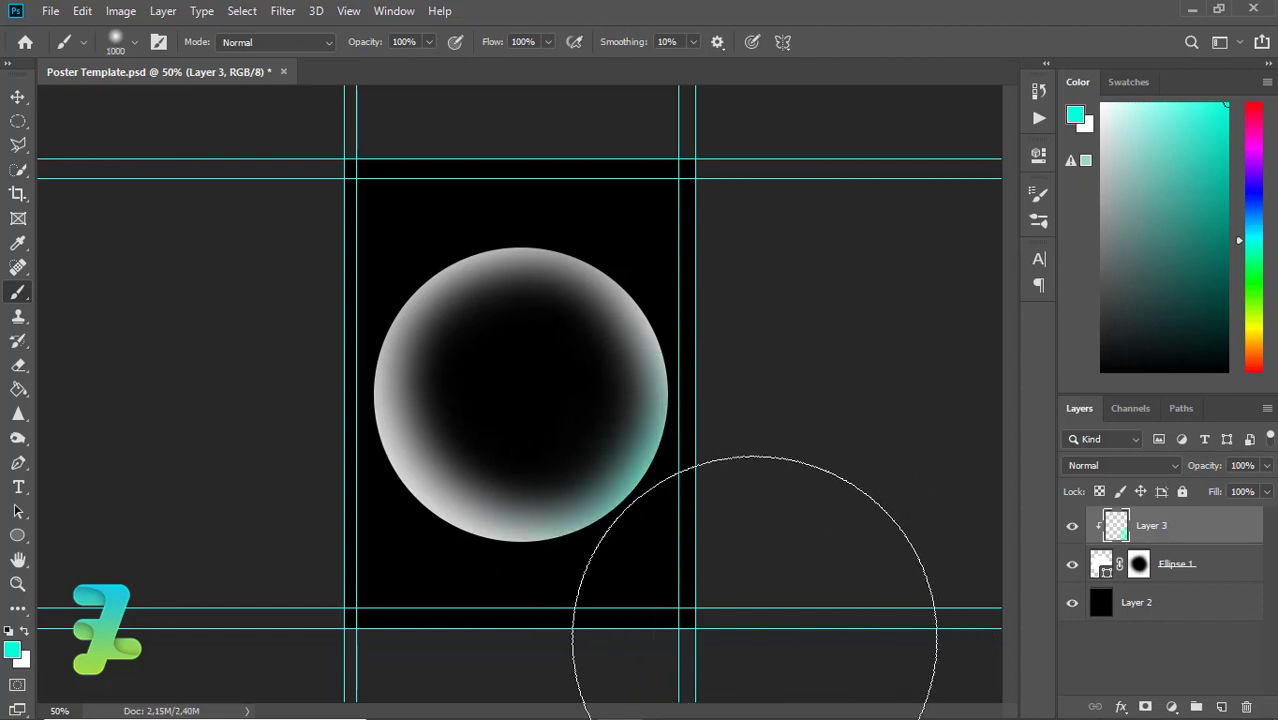
# - Add a new layer above Layer 3 and clip it to the circle
pyautogui.click(1221, 707)
pyautogui.rightClick(1205, 536)
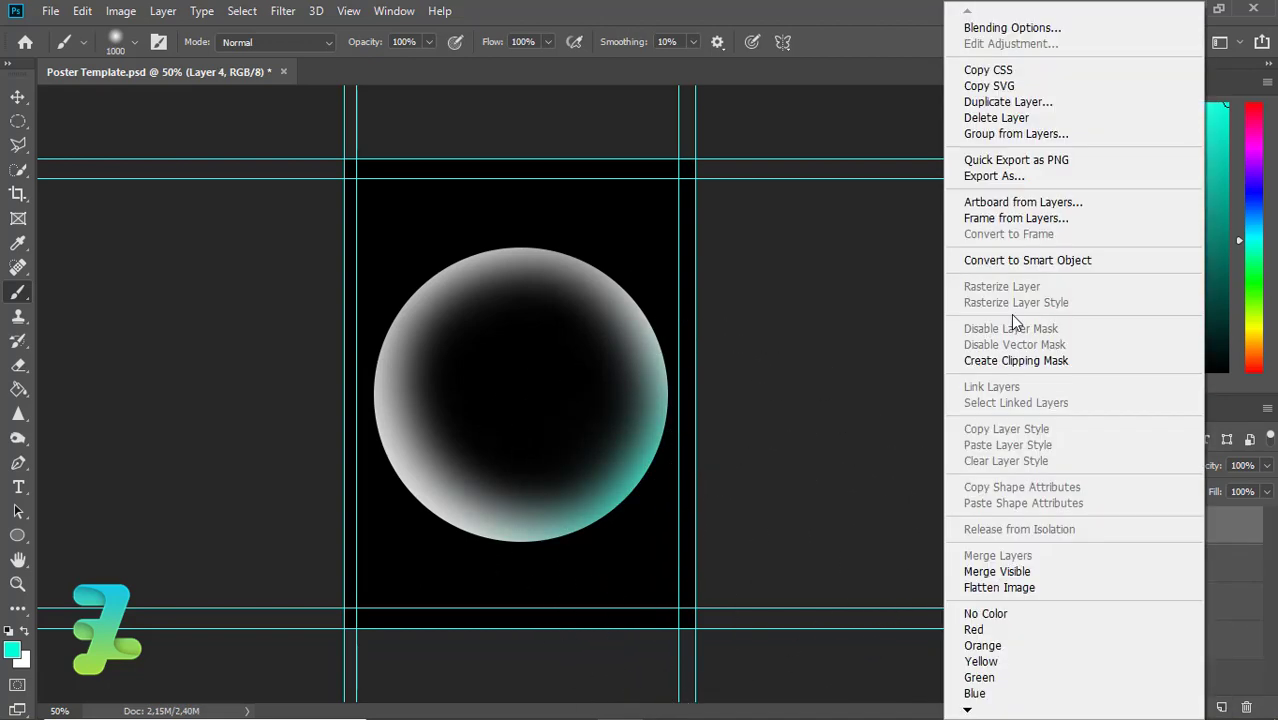
pyautogui.click(1012, 360)
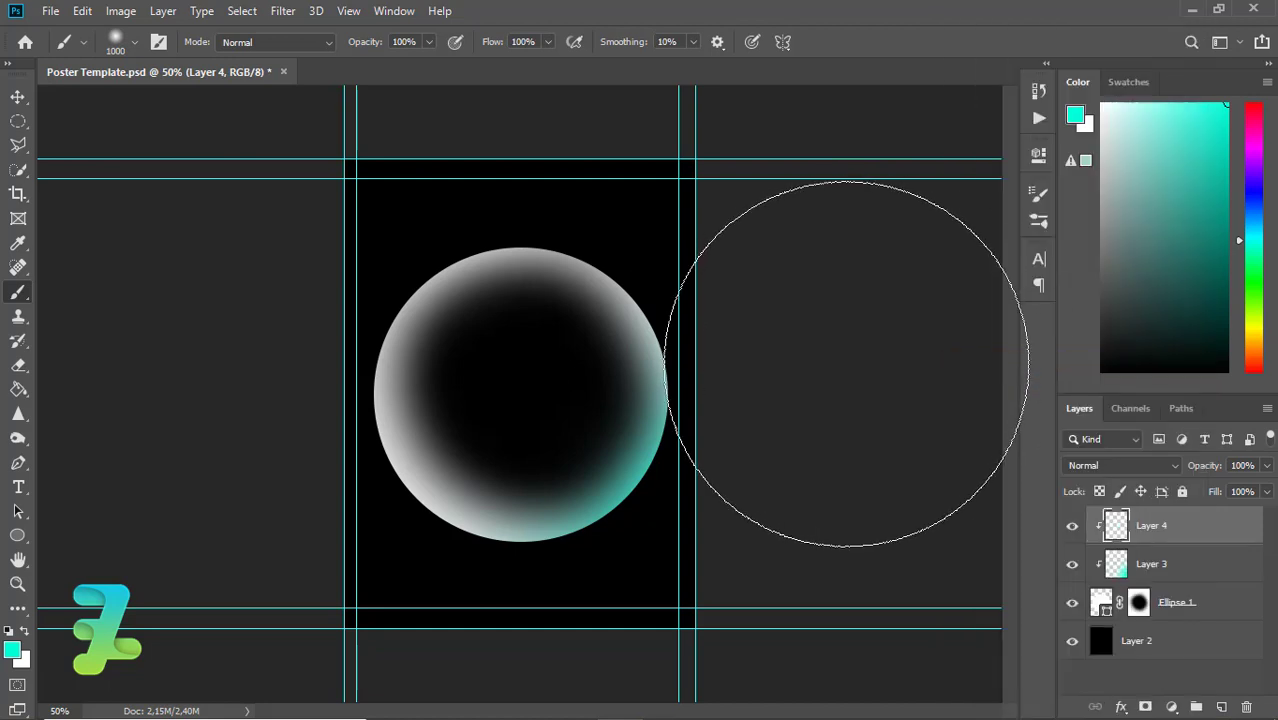
# - Set the foreground colour to pure blue and paint the circle's upper-right and lower-left rim
pyautogui.click(12, 651)
pyautogui.moveTo(1000, 300)
pyautogui.mouseDown()
pyautogui.moveTo(1003, 289)
pyautogui.moveTo(1003, 300)
pyautogui.mouseUp()
pyautogui.press('Escape')
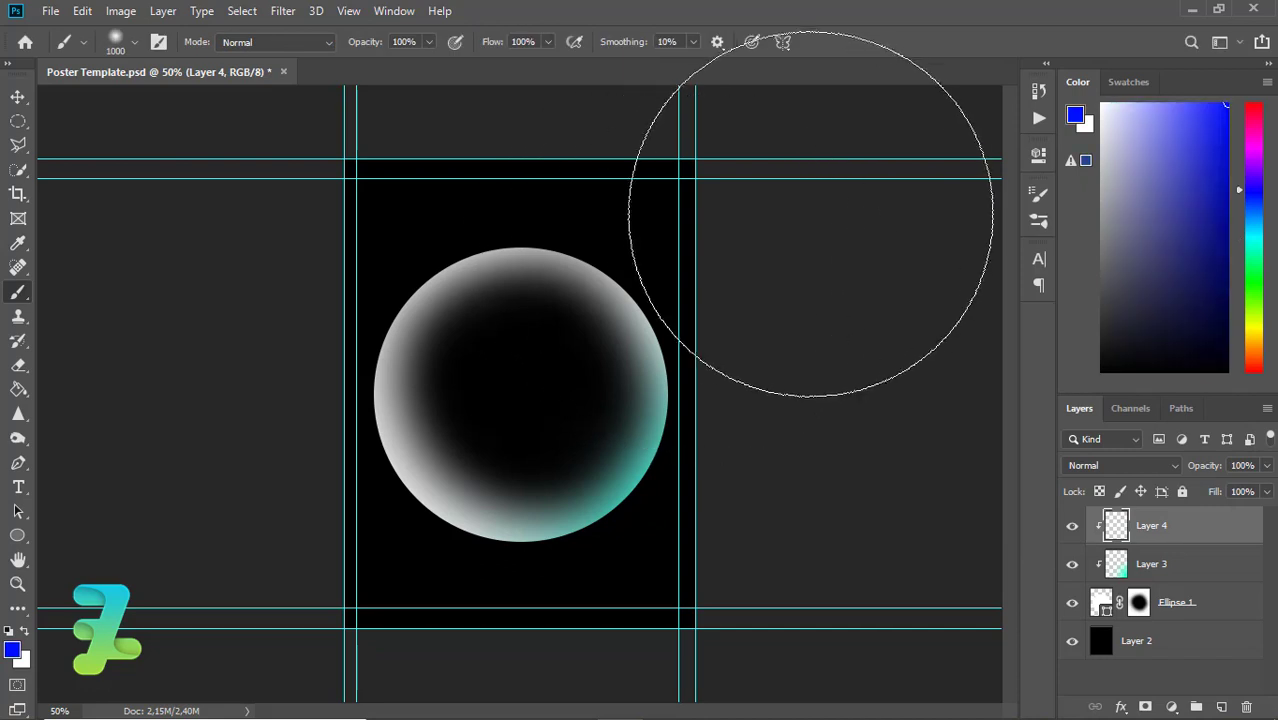
pyautogui.moveTo(813, 171)
pyautogui.mouseDown()
pyautogui.moveTo(824, 211)
pyautogui.moveTo(799, 183)
pyautogui.mouseUp()
pyautogui.moveTo(389, 685)
pyautogui.mouseDown()
pyautogui.moveTo(421, 693)
pyautogui.moveTo(300, 690)
pyautogui.mouseUp()
# - Add a new layer above Layer 4 and clip it to the circle
pyautogui.click(1222, 706)
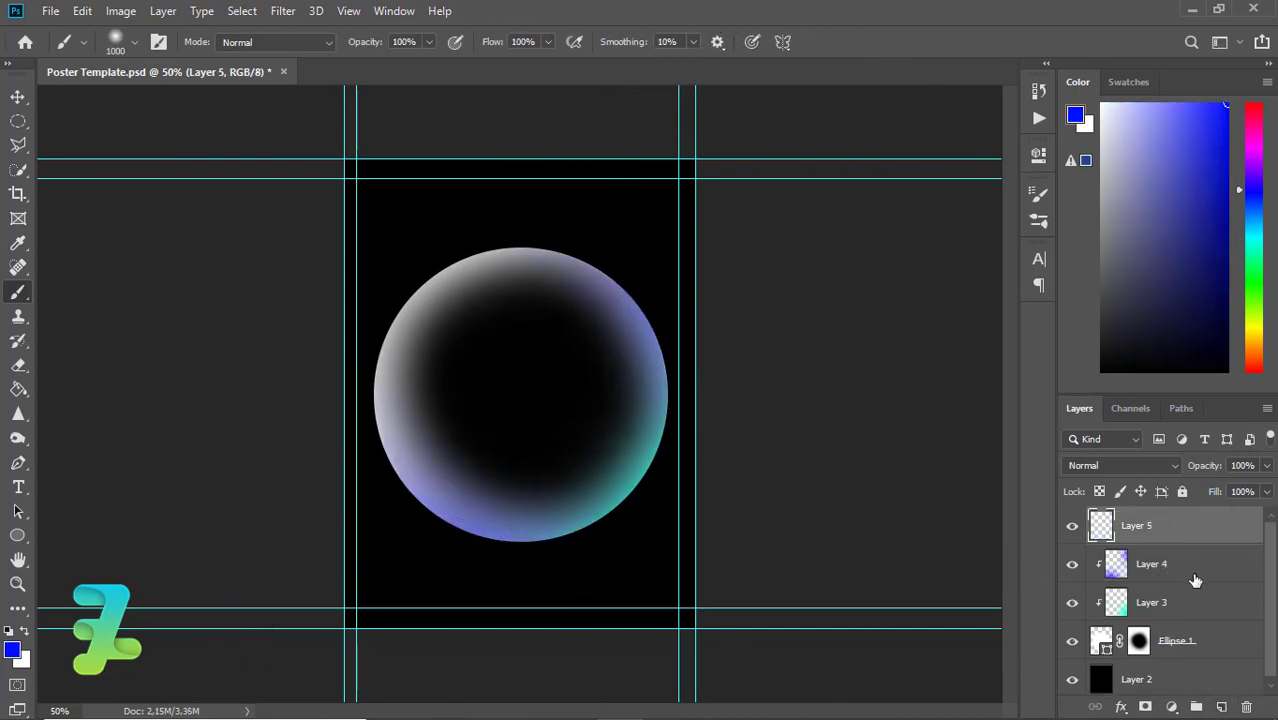
pyautogui.rightClick(1172, 518)
pyautogui.click(995, 353)
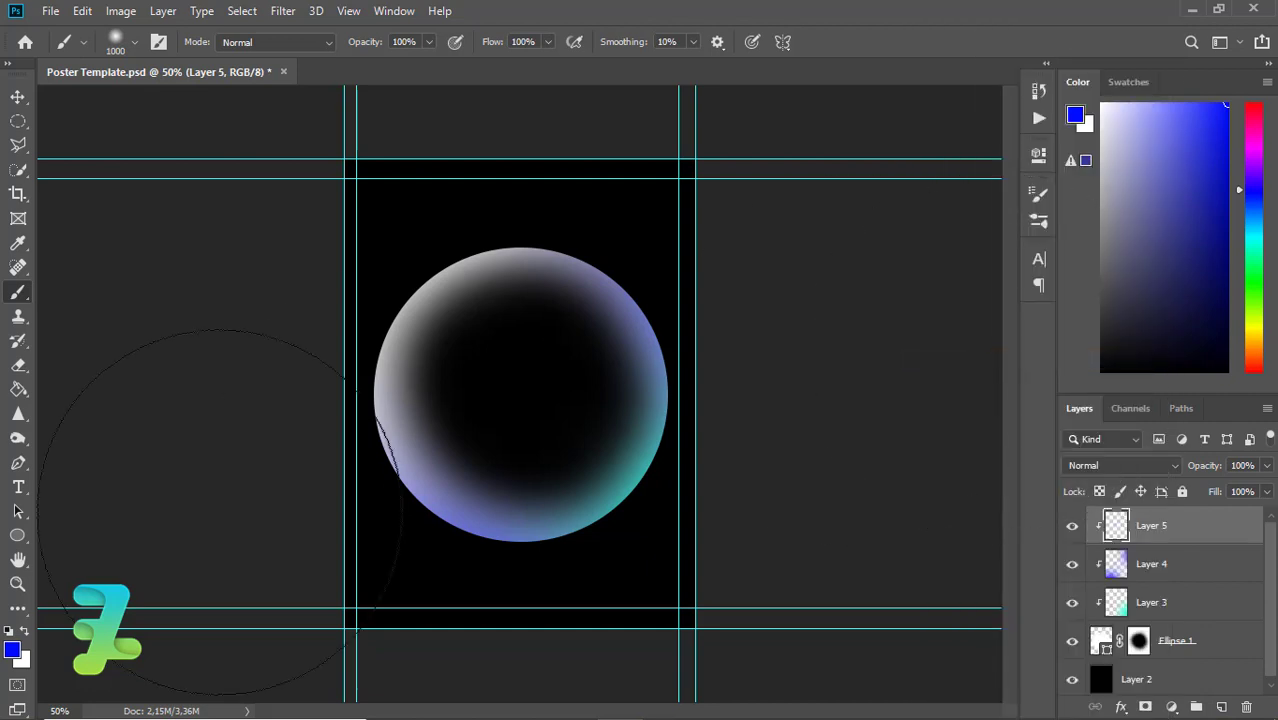
# - Set the foreground colour to magenta (f600ff) and paint the circle's lower-left rim and top rim
pyautogui.click(13, 651)
pyautogui.click(998, 257)
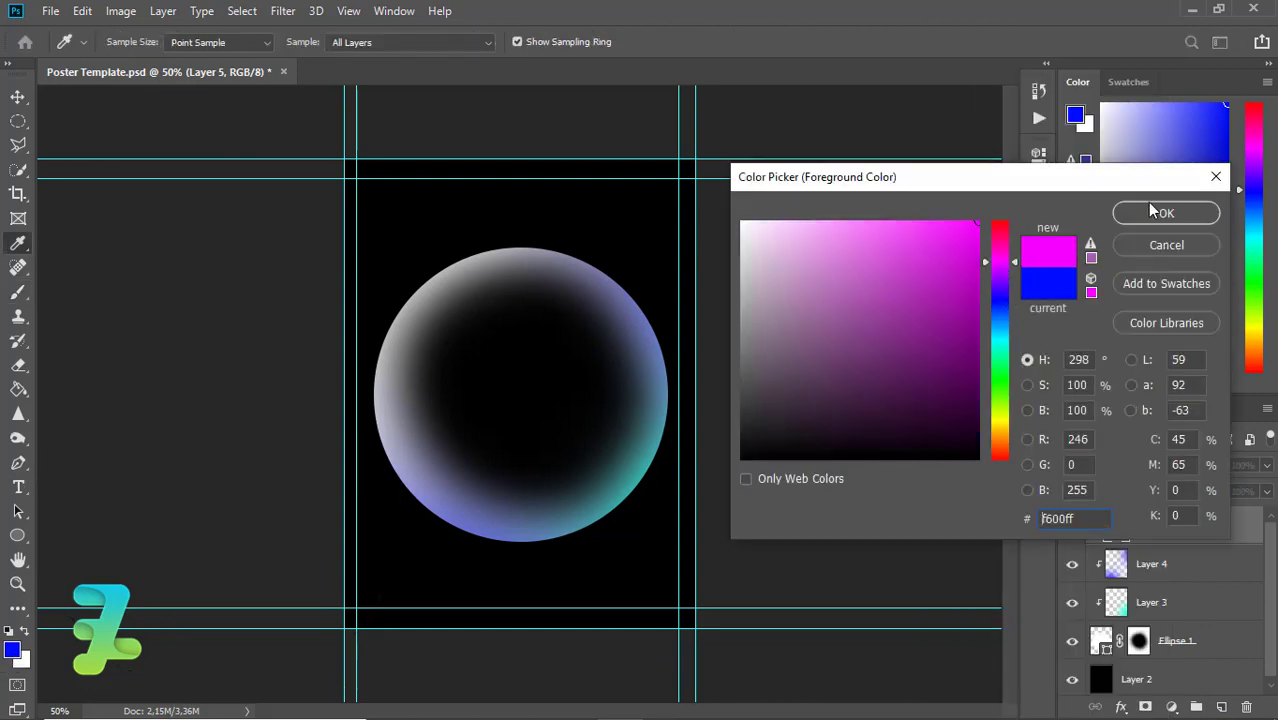
pyautogui.click(1084, 245)
pyautogui.moveTo(251, 542)
pyautogui.mouseDown()
pyautogui.moveTo(251, 556)
pyautogui.moveTo(220, 528)
pyautogui.moveTo(220, 500)
pyautogui.mouseUp()
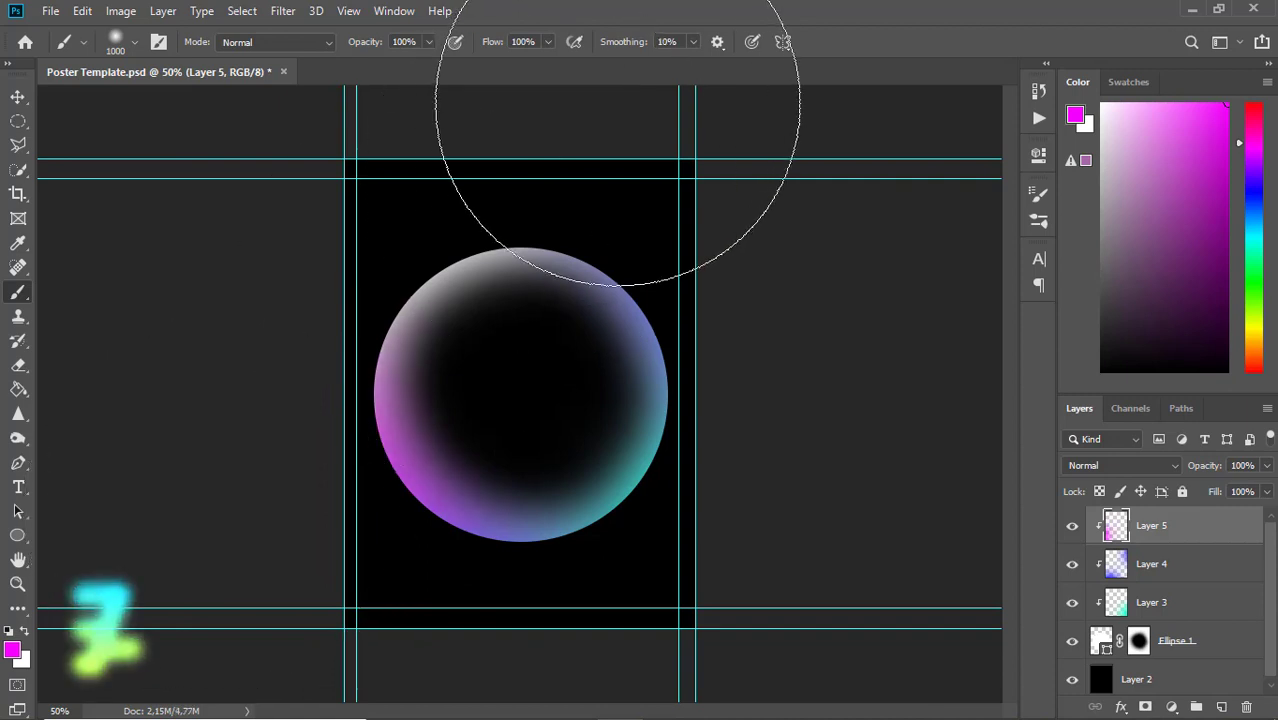
pyautogui.hotkey('ctrl', '-')
pyautogui.moveTo(583, 190); pyautogui.dragTo(565, 185)
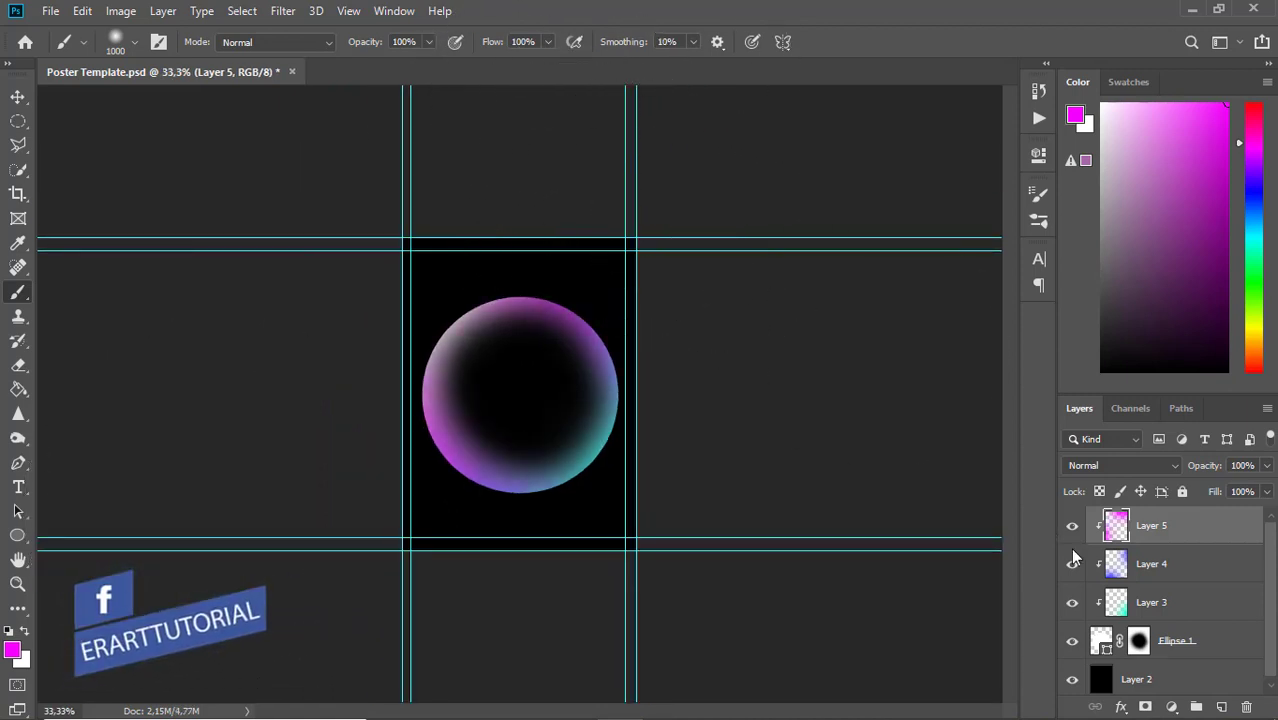
# - Add a new layer above Layer 5 and clip it to the circle
pyautogui.click(1222, 707)
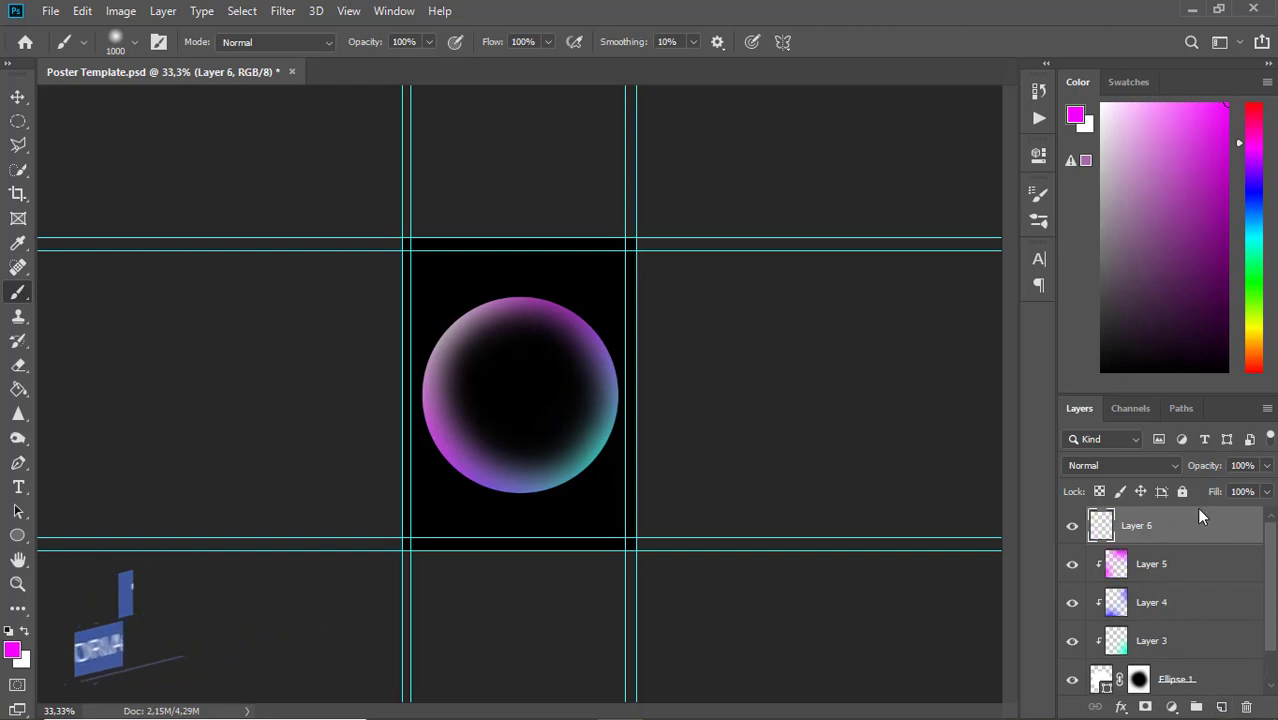
pyautogui.rightClick(1190, 525)
pyautogui.click(1010, 360)
# - Set the foreground colour to pink (ff00ba) and paint the circle's upper-left rim, finishing with the Move tool active
pyautogui.click(12, 649)
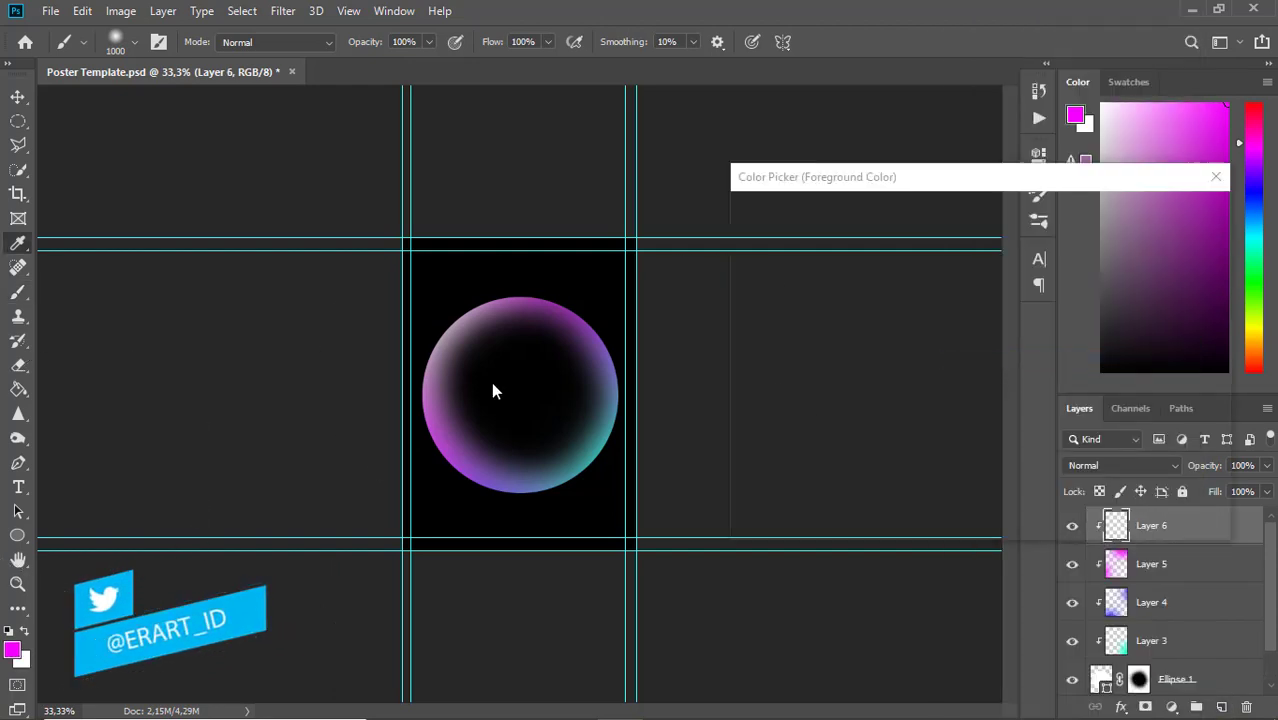
pyautogui.click(1002, 248)
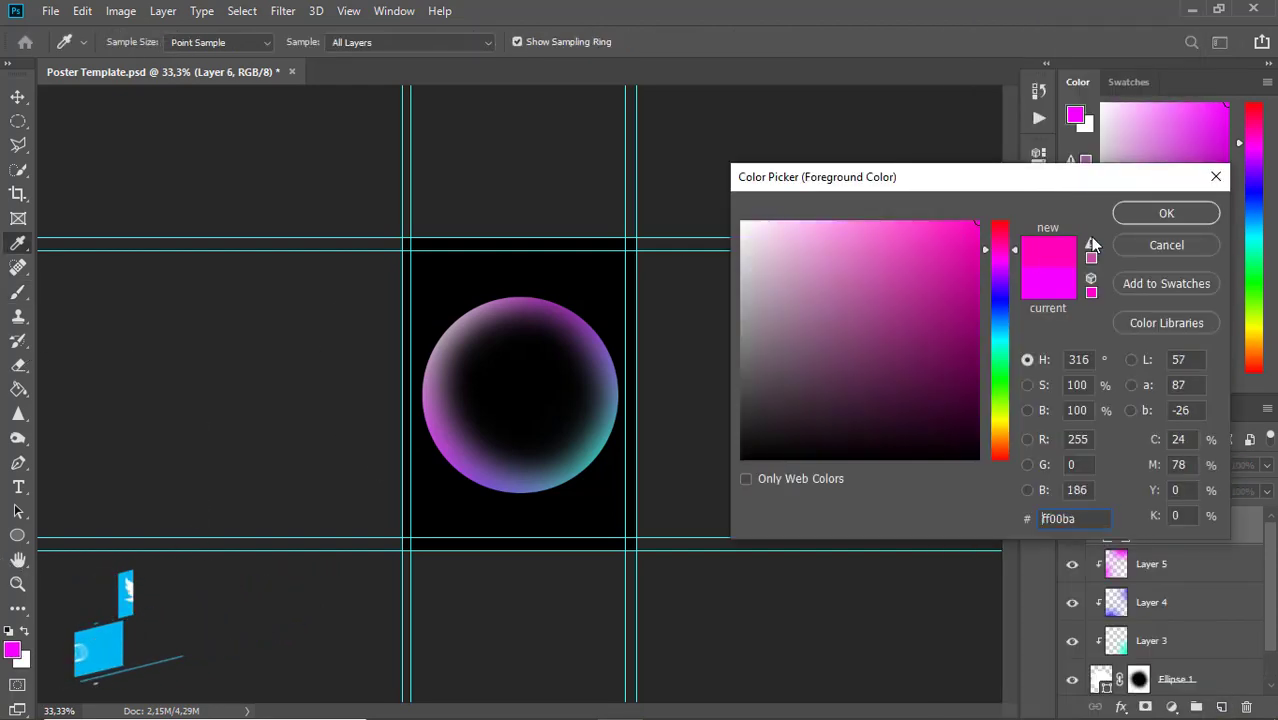
pyautogui.press('Return')
pyautogui.press('b')
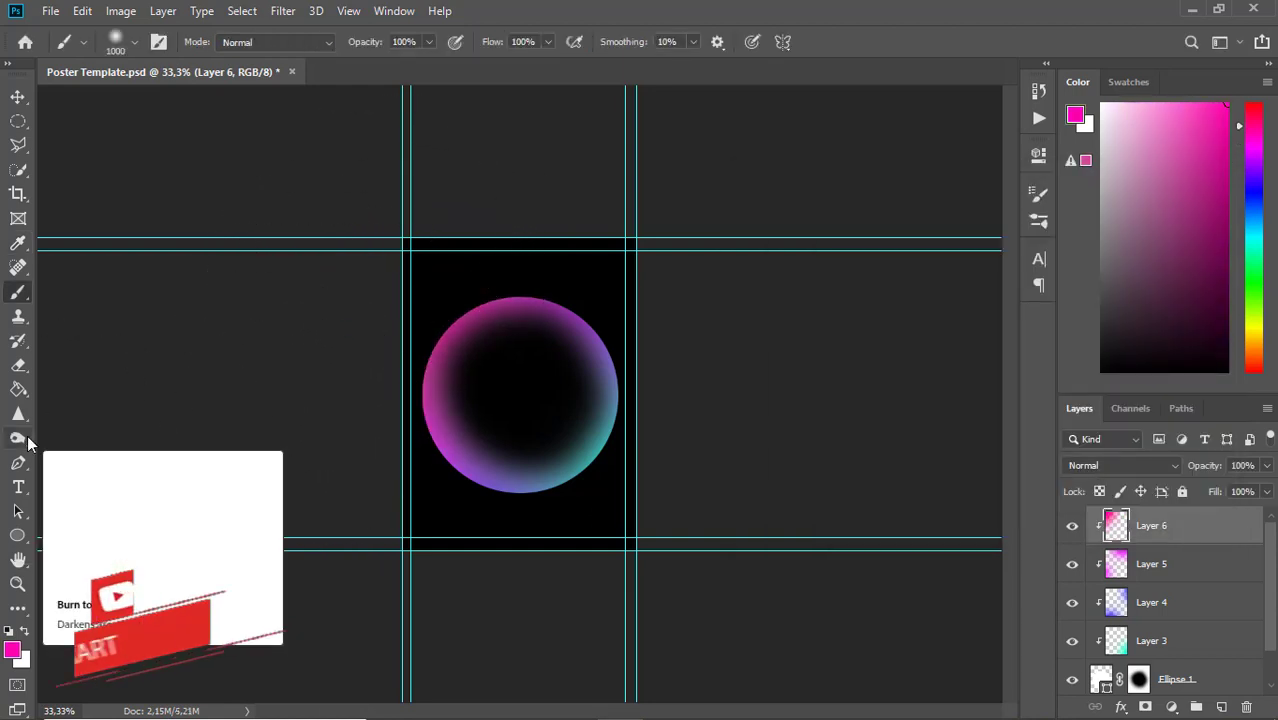
pyautogui.click(19, 98)
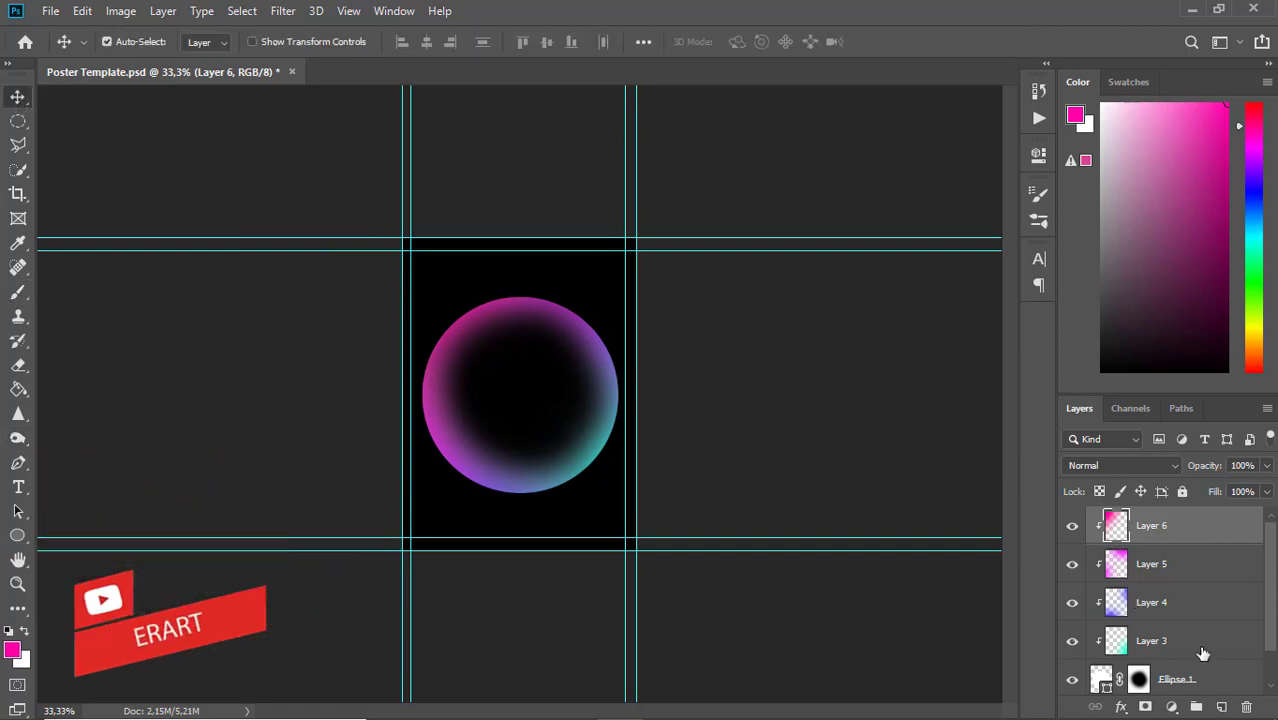
# - Add an unclipped layer above Layer 6, make white the foreground colour and try a highlight stroke with the Spot Healing Brush
pyautogui.click(1221, 707)
pyautogui.click(18, 267)
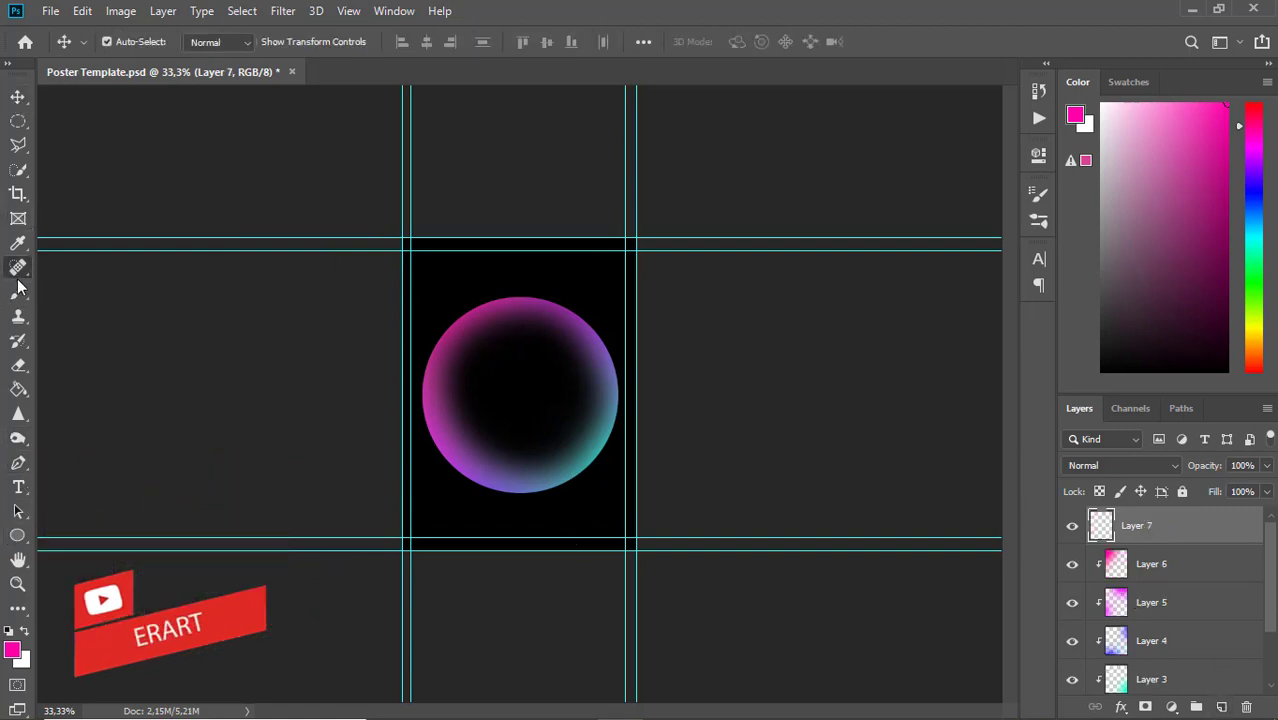
pyautogui.press('x')
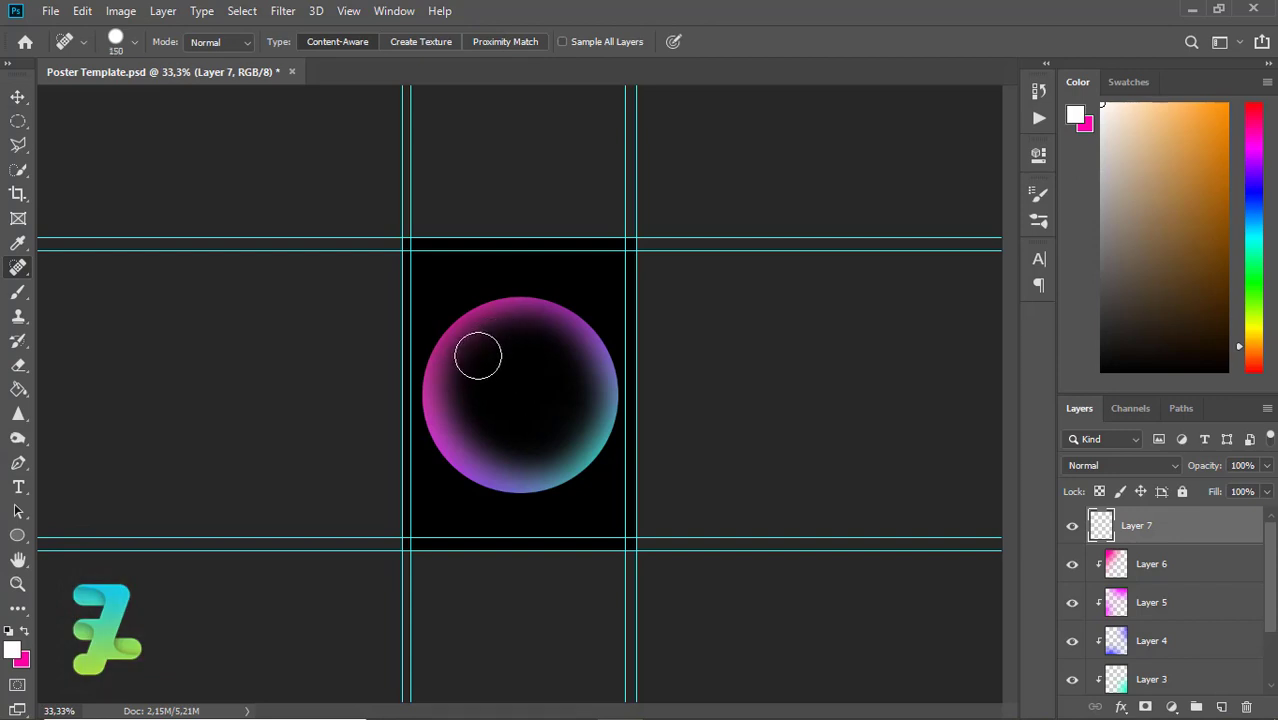
pyautogui.moveTo(478, 356); pyautogui.dragTo(465, 386)
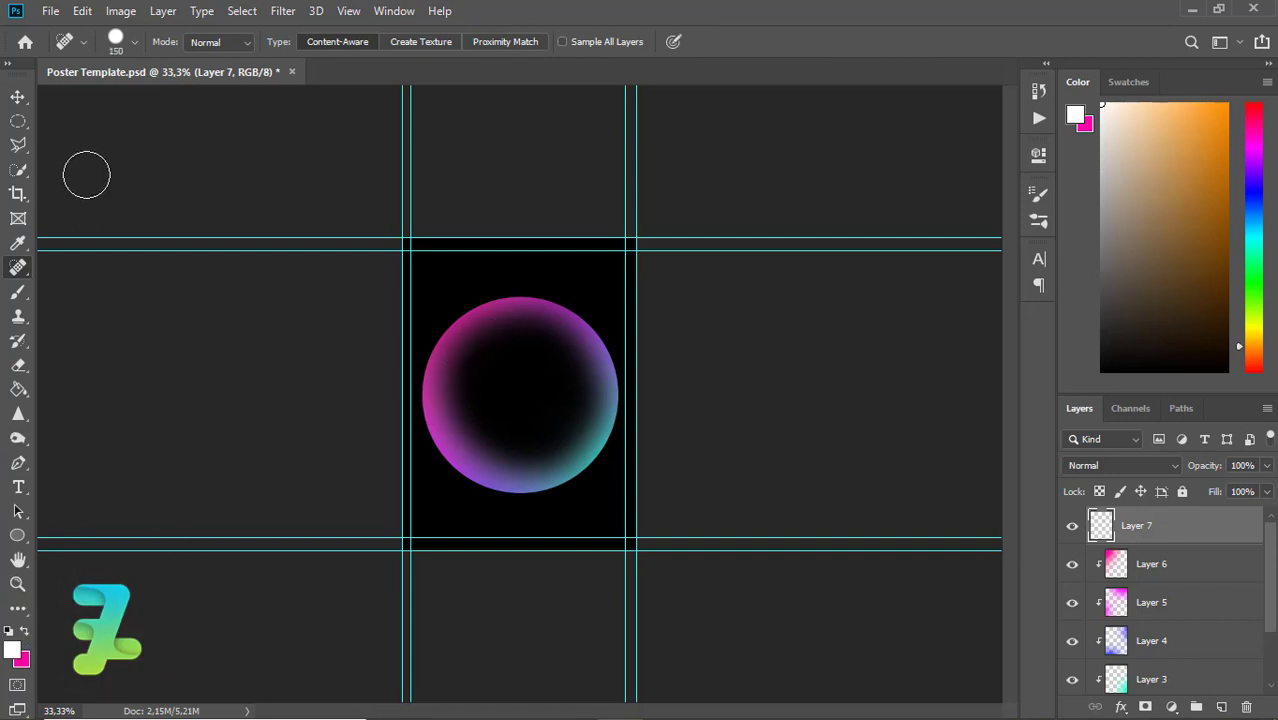
# - Paint a short soft white highlight inside the circle's upper-left part with the Brush at size 200, after undoing a larger dab
pyautogui.click(18, 291)
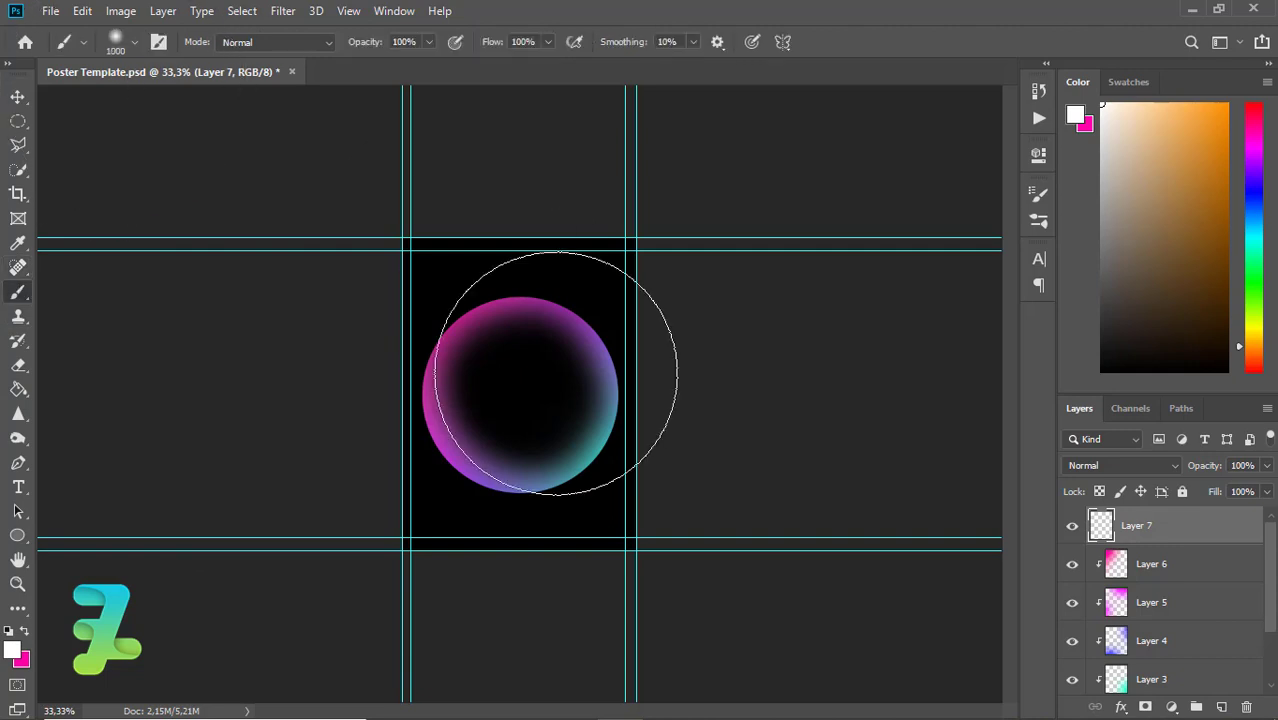
pyautogui.press('[')
pyautogui.press('[')
pyautogui.press('[')
pyautogui.press('[')
pyautogui.press('[')
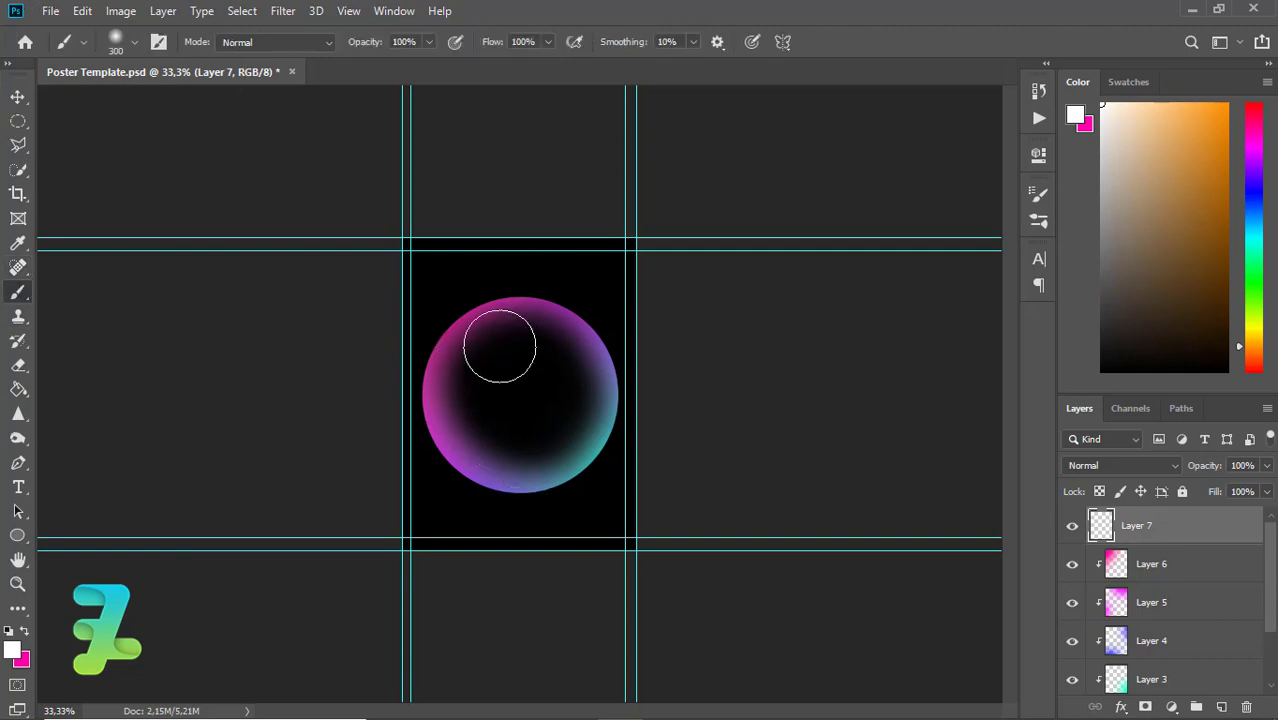
pyautogui.click(499, 347)
pyautogui.hotkey('ctrl', 'z')
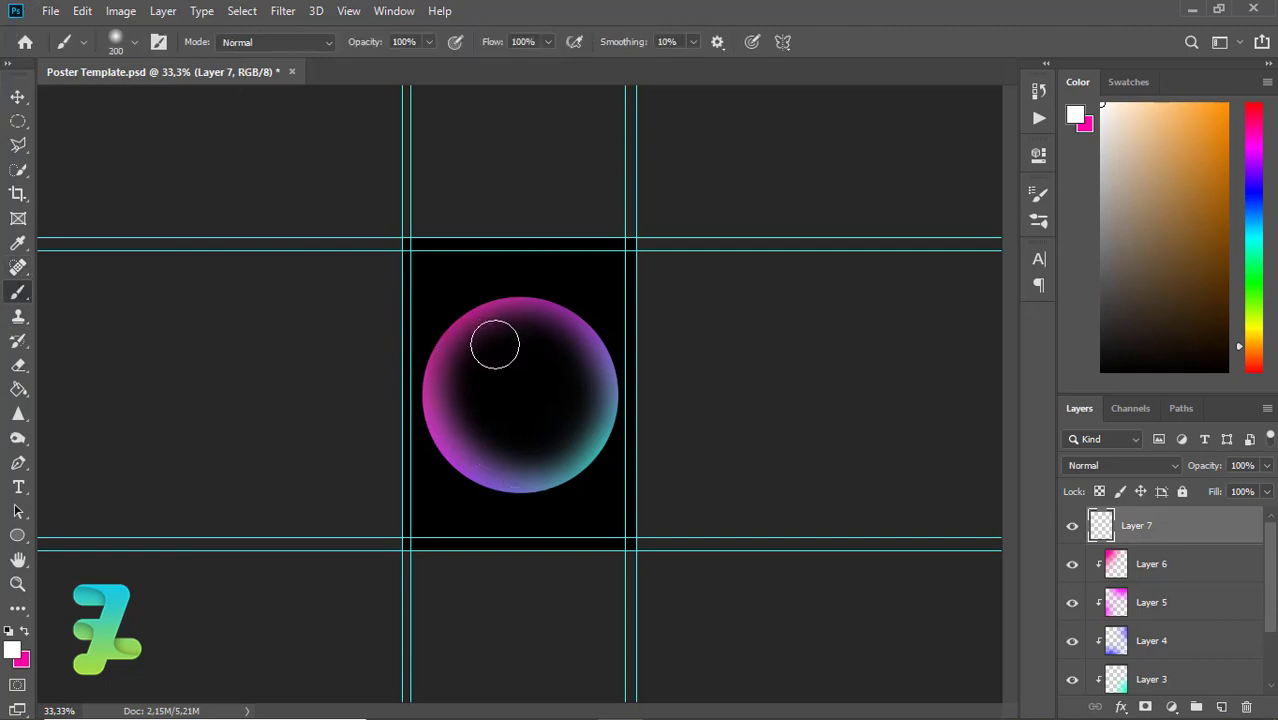
pyautogui.moveTo(493, 345); pyautogui.dragTo(464, 370)
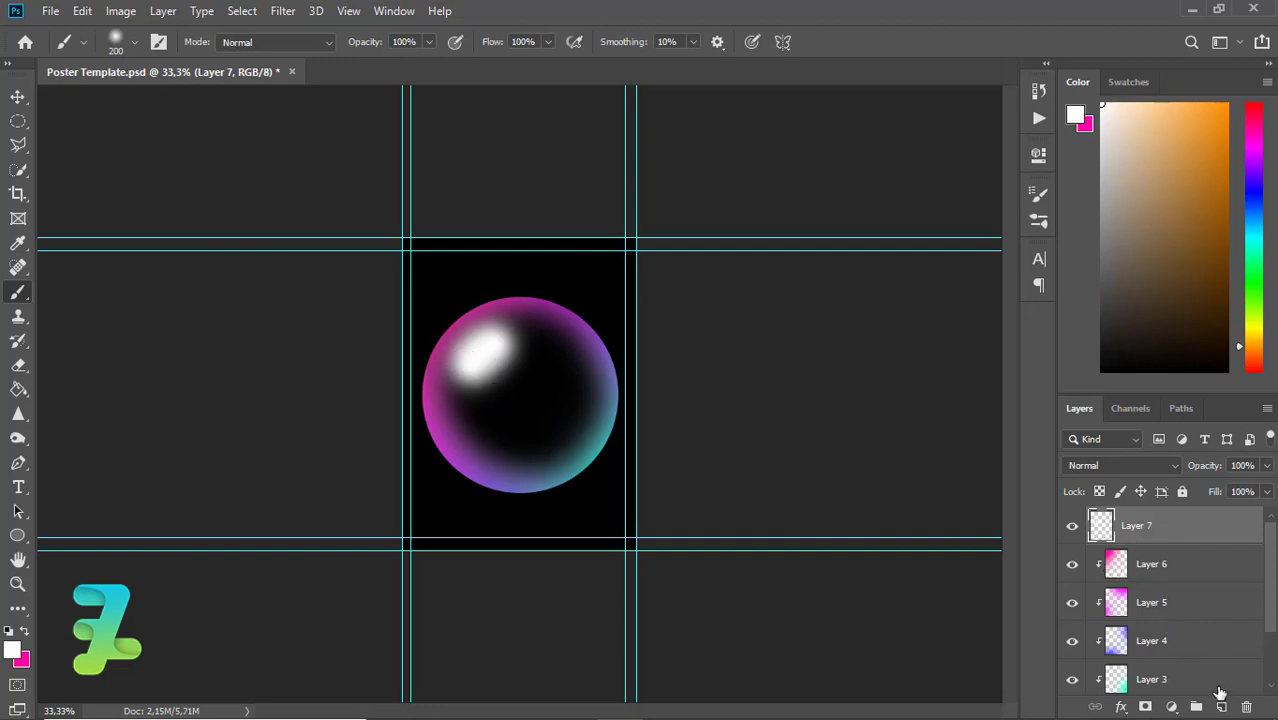
# - Group the circle together with its clipped colour layers, Ellipse 1 through Layer 6, and duplicate the group
pyautogui.click(1260, 566)
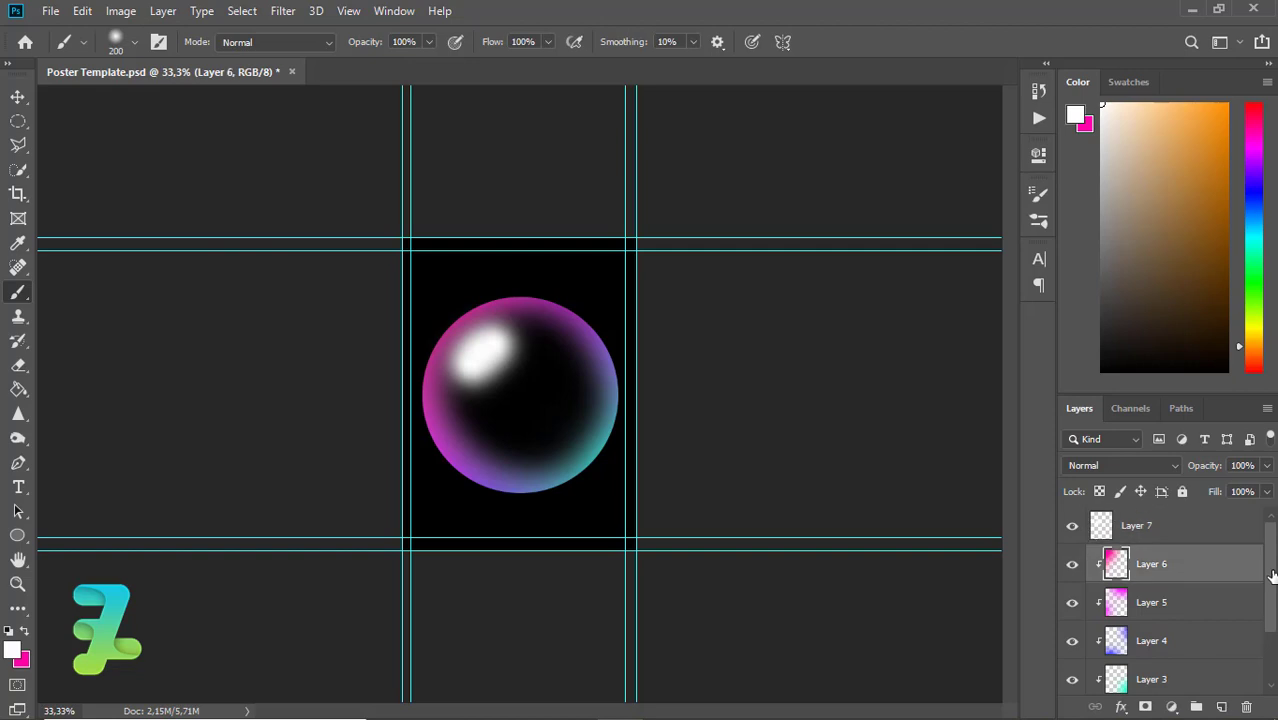
pyautogui.scroll(-2, 1262, 566)
pyautogui.keyDown('shift'); pyautogui.click(1222, 644); pyautogui.keyUp('shift')
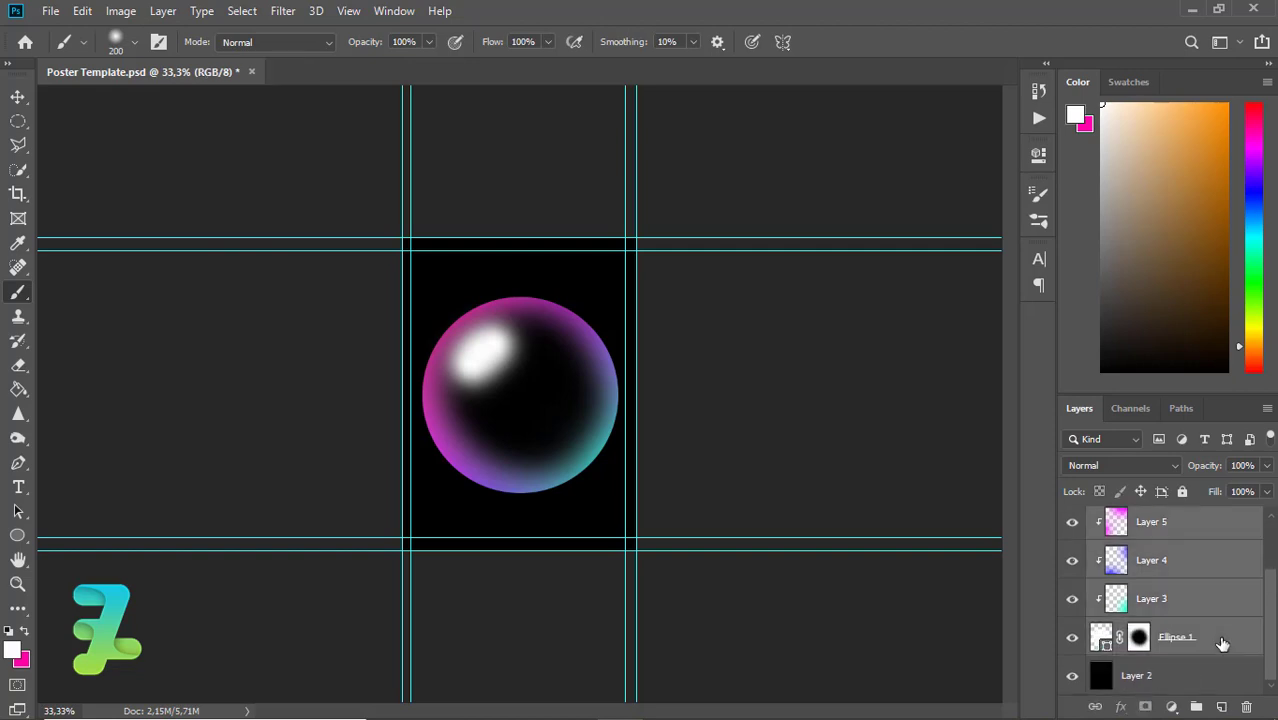
pyautogui.hotkey('ctrl', 'g')
pyautogui.hotkey('ctrl', 'j')
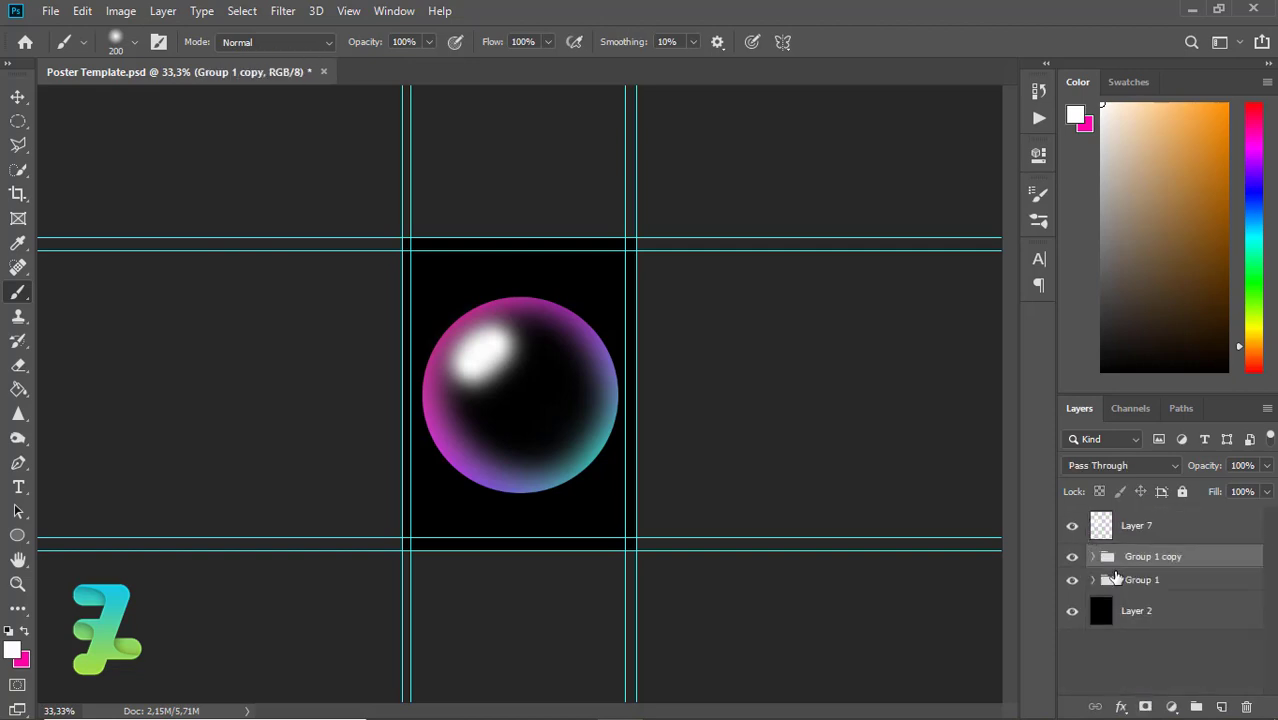
# - Scale the duplicated group about its centre to about 84% so it forms an inner ring, finishing with the Move tool active
pyautogui.hotkey('ctrl', '+')
pyautogui.hotkey('ctrl', 't')
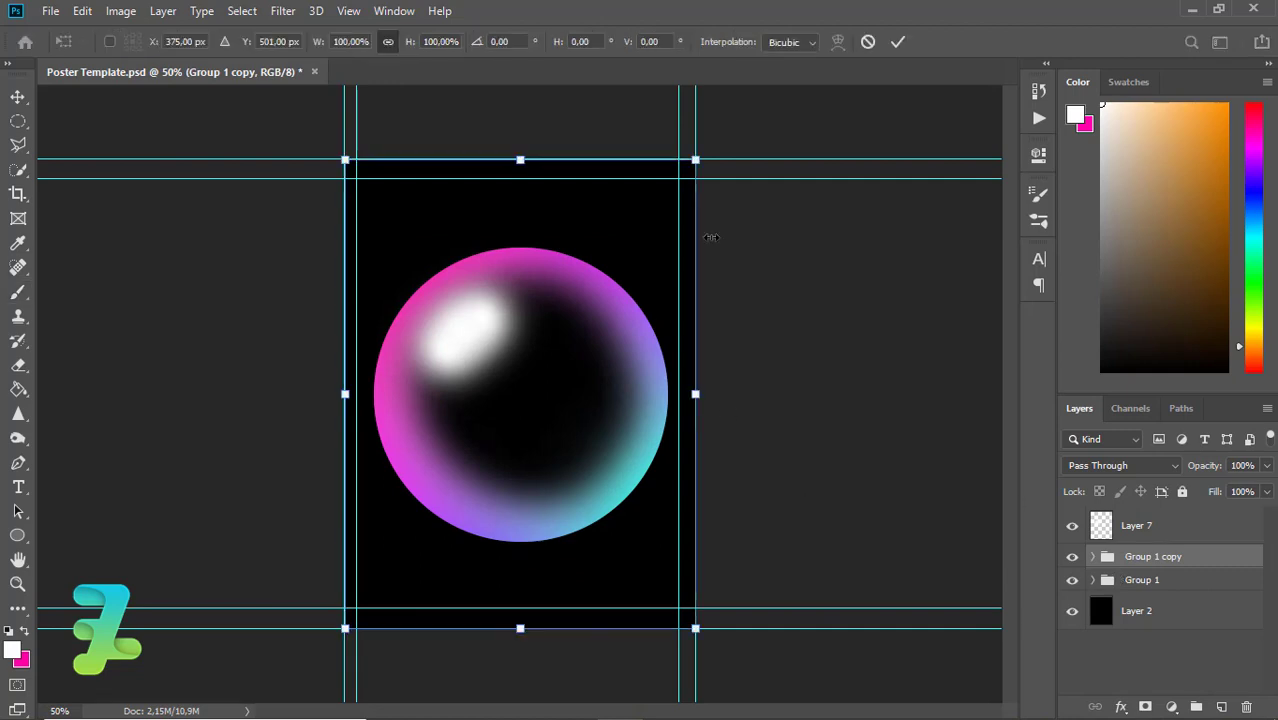
pyautogui.moveTo(695, 159); pyautogui.dragTo(691, 214)
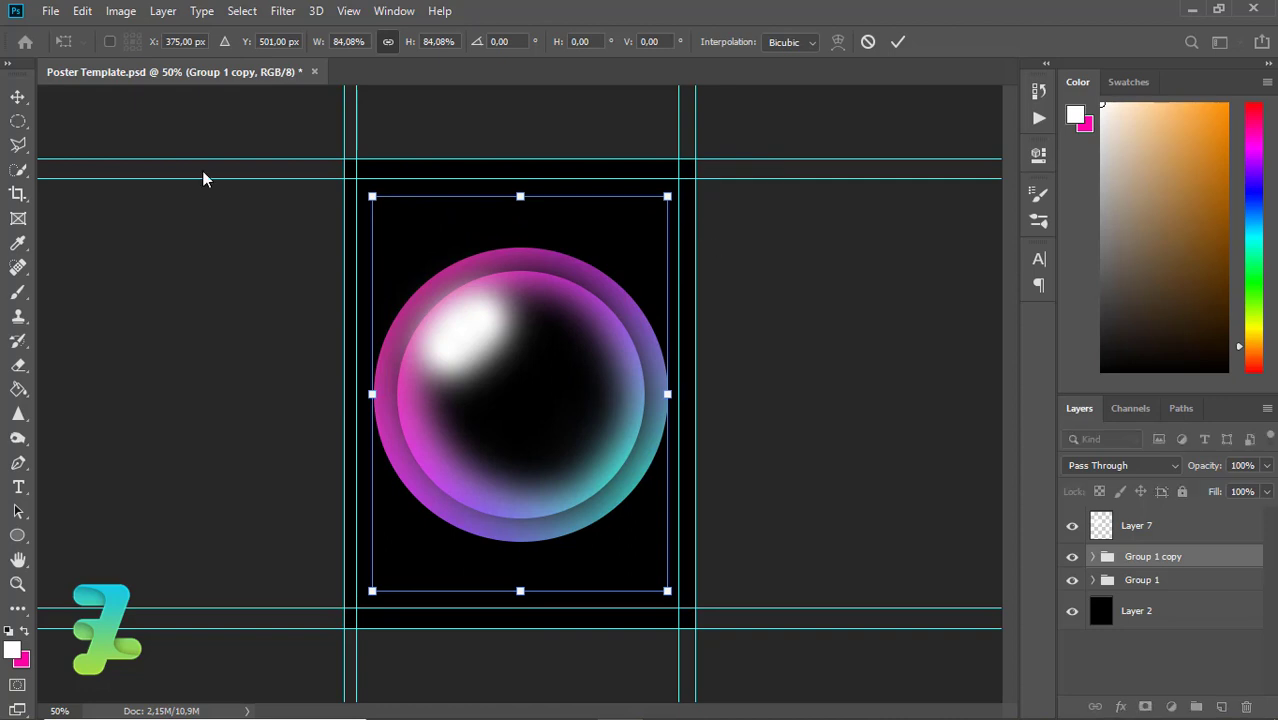
pyautogui.click(17, 98)
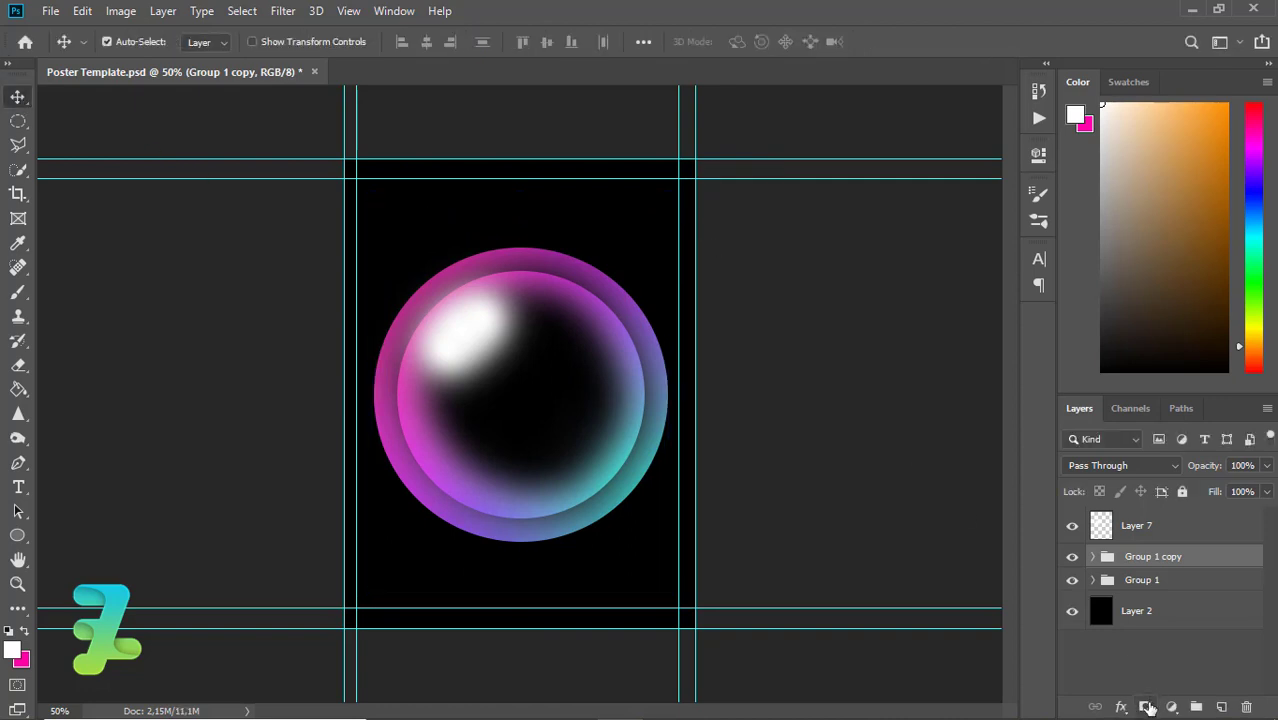
# - Add a layer mask to Group 1 copy and paint black around the inner ring's edge with the Brush at size 400 to hide it
pyautogui.click(1147, 707)
pyautogui.click(17, 292)
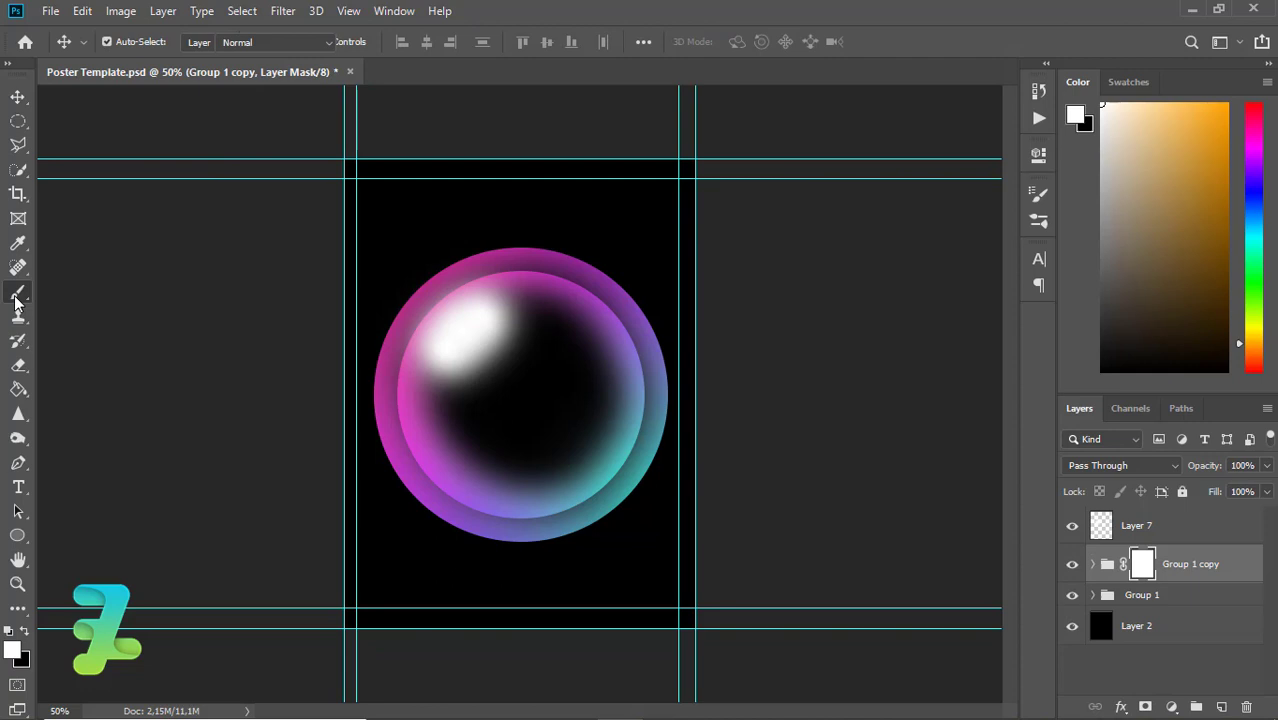
pyautogui.click(23, 633)
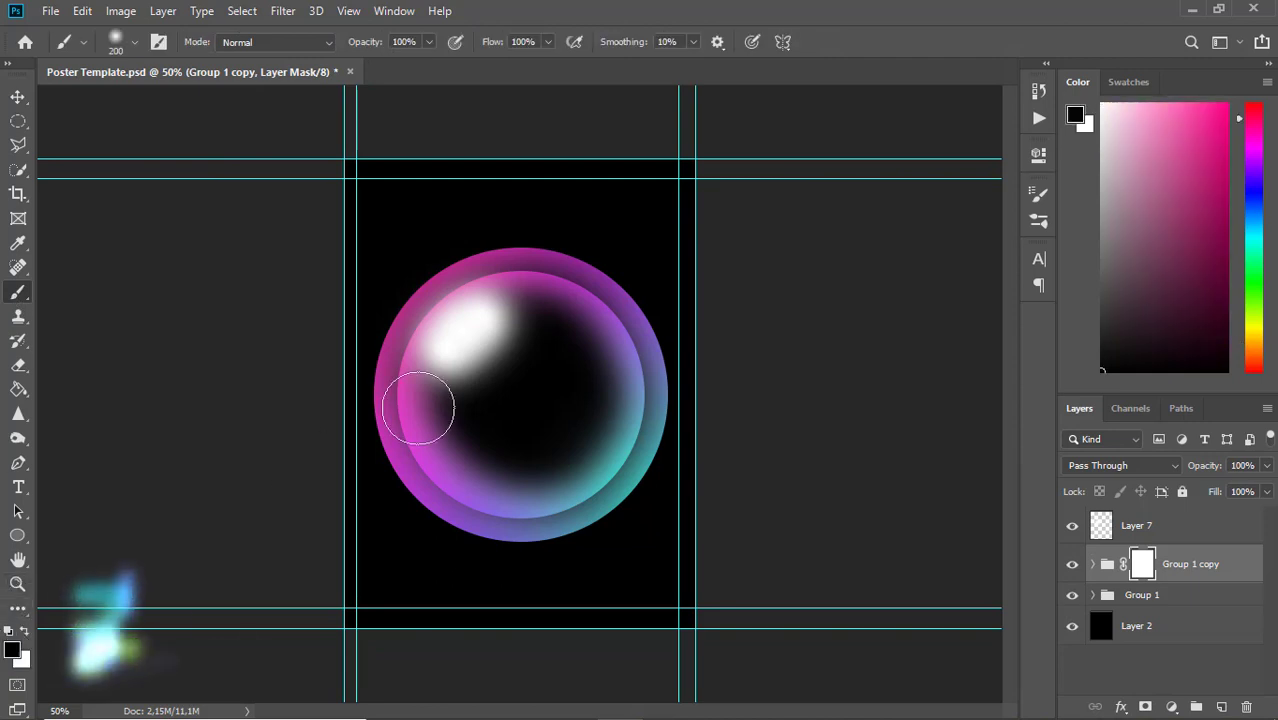
pyautogui.press(']')
pyautogui.press(']')
pyautogui.press(']')
pyautogui.press(']')
pyautogui.press(']')
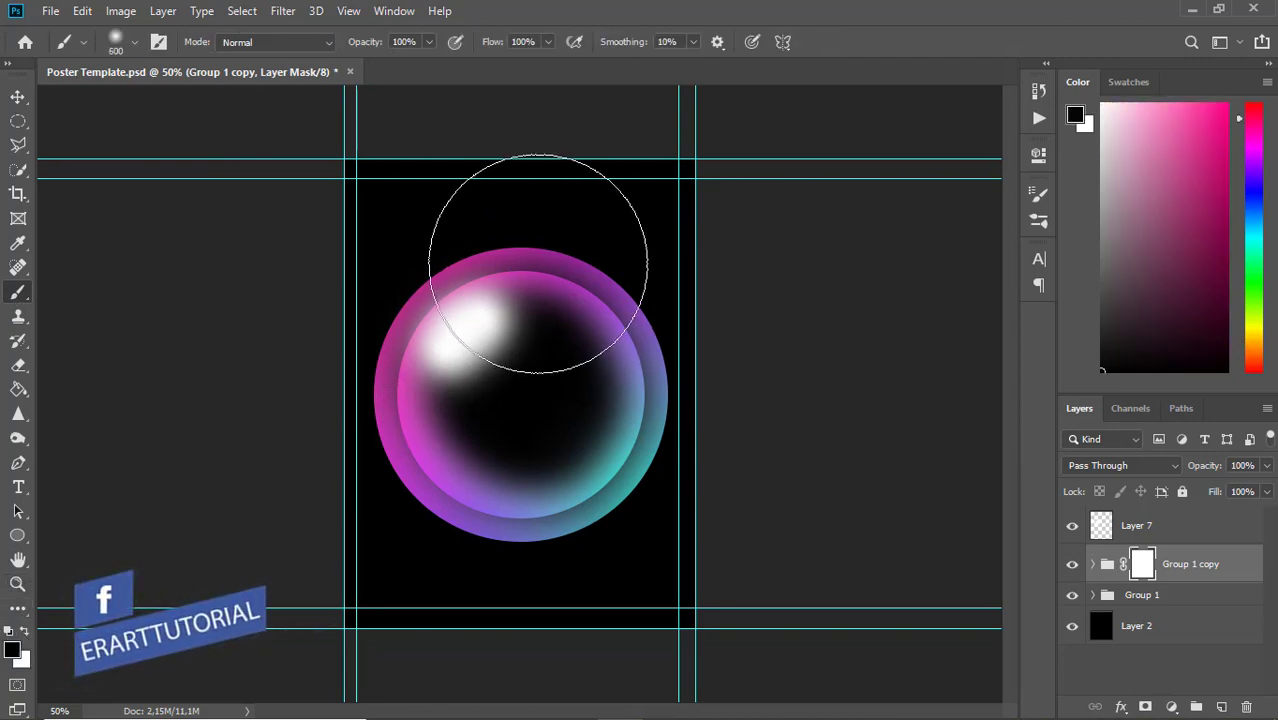
pyautogui.press('[')
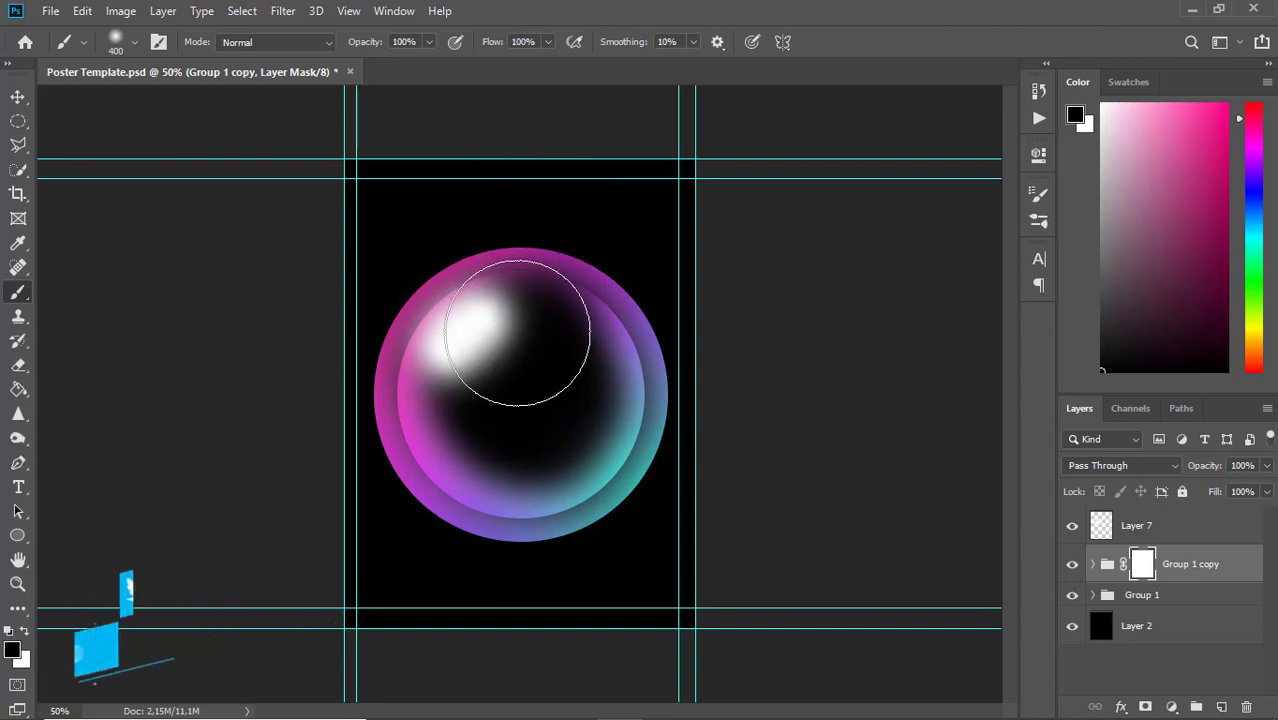
pyautogui.click(535, 285)
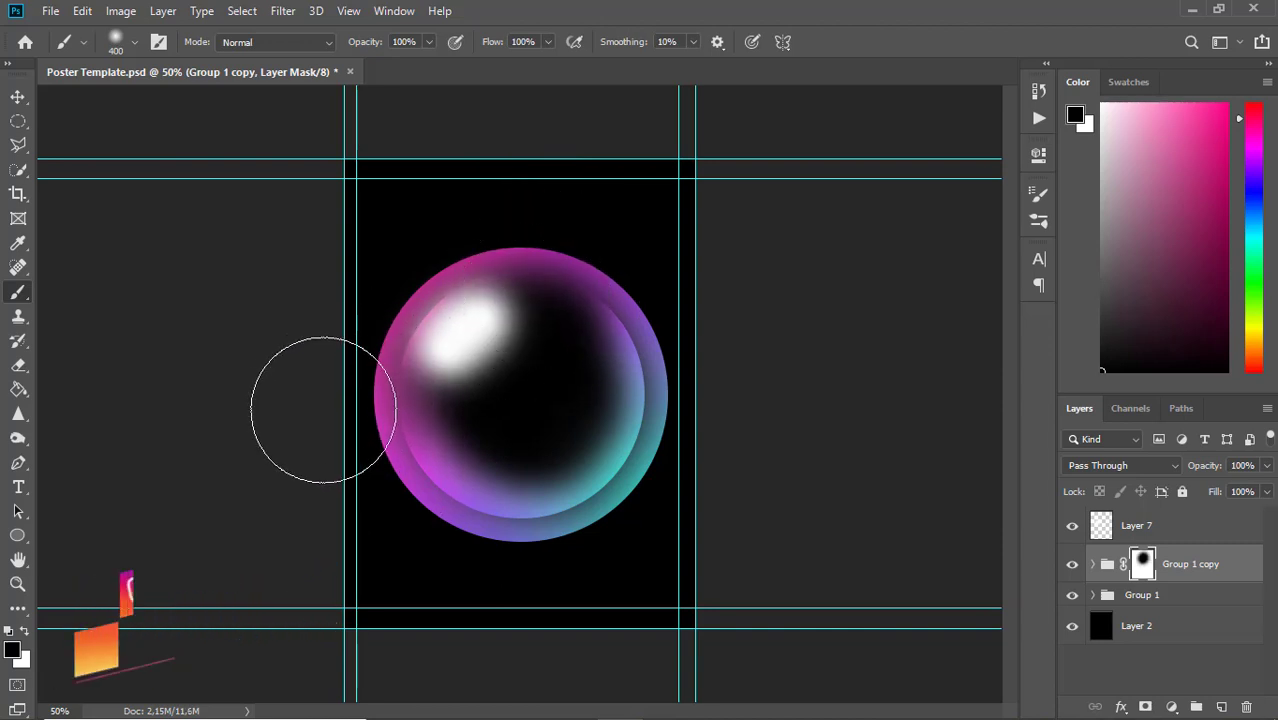
pyautogui.click(400, 556)
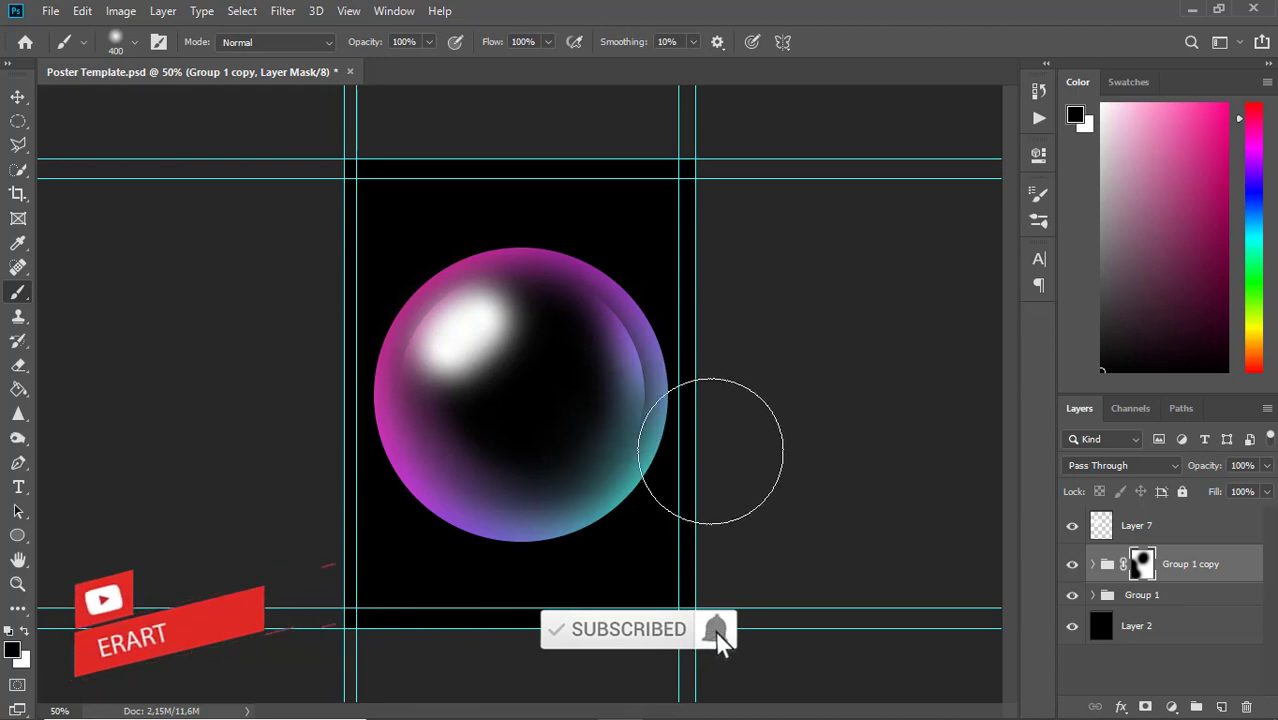
pyautogui.moveTo(671, 273)
pyautogui.mouseDown()
pyautogui.moveTo(690, 285)
pyautogui.moveTo(705, 342)
pyautogui.moveTo(725, 328)
pyautogui.moveTo(660, 235)
pyautogui.mouseUp()
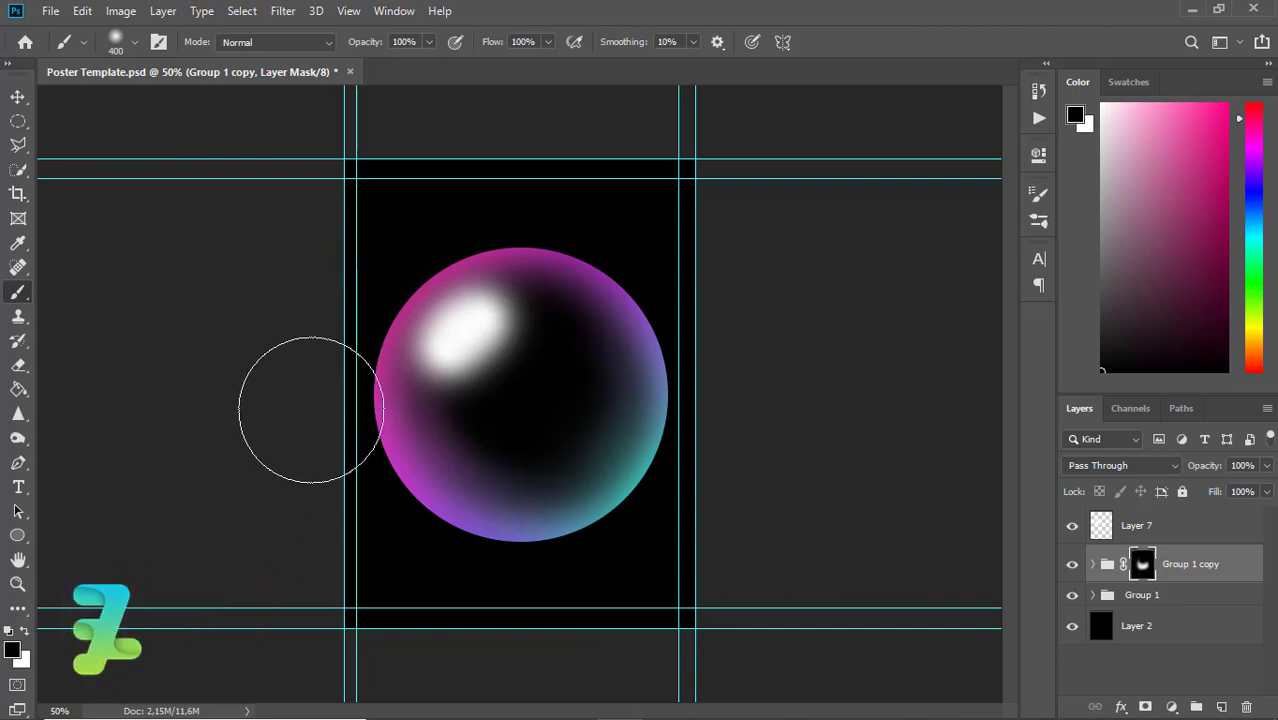
# - Paint white on the group mask with a size 70 brush to reveal short curved reflections at the bubble's lower left, right and upper right
pyautogui.click(33, 630)
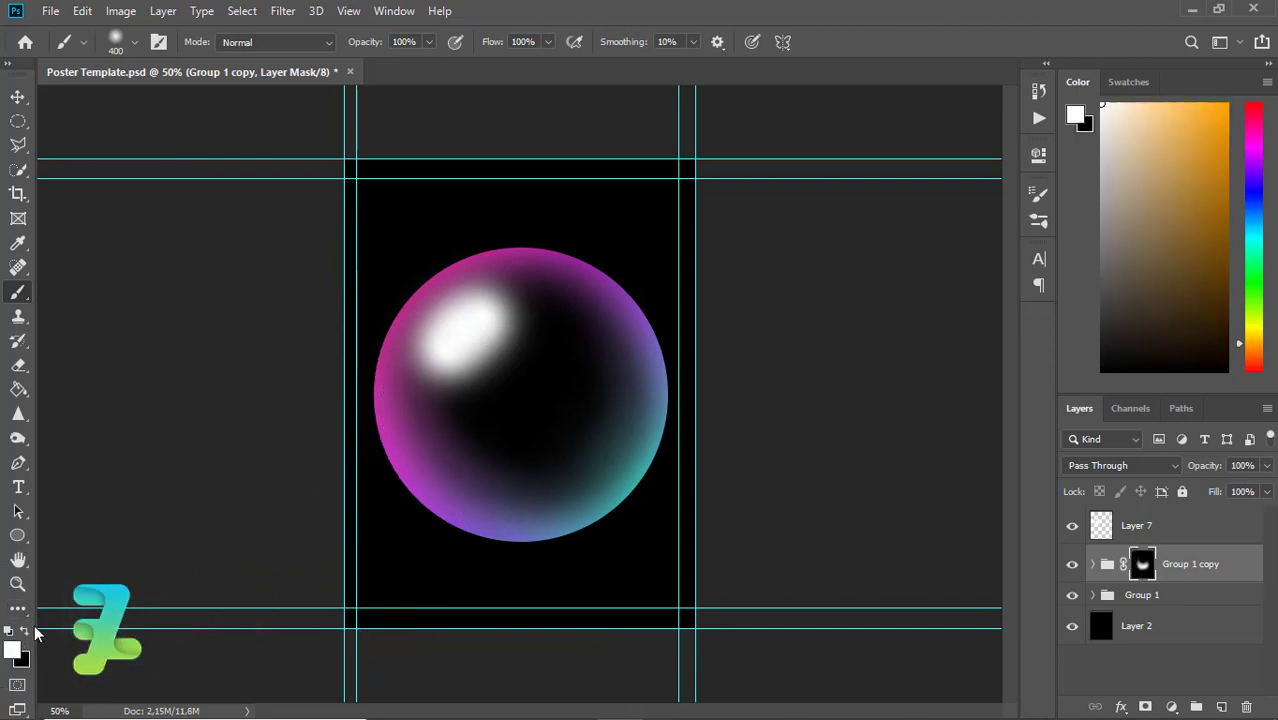
pyautogui.press('[')
pyautogui.press('[')
pyautogui.press('[')
pyautogui.press('[')
pyautogui.press('[')
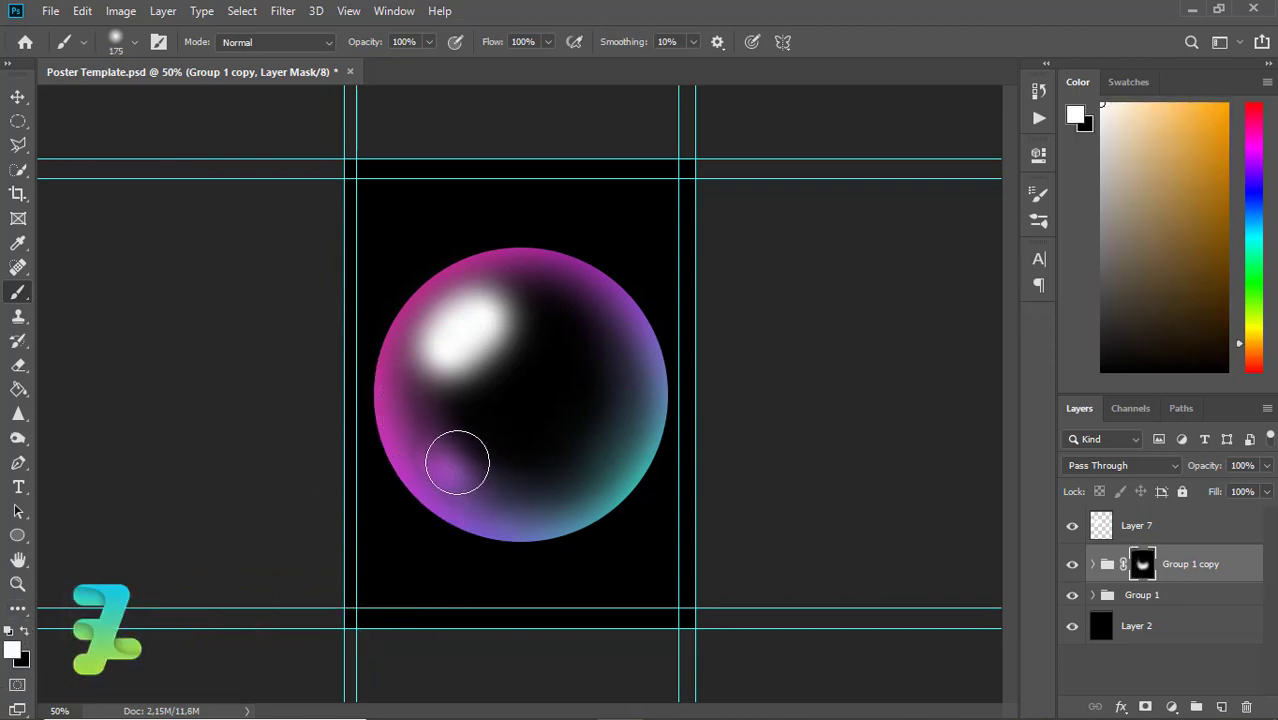
pyautogui.click(457, 462)
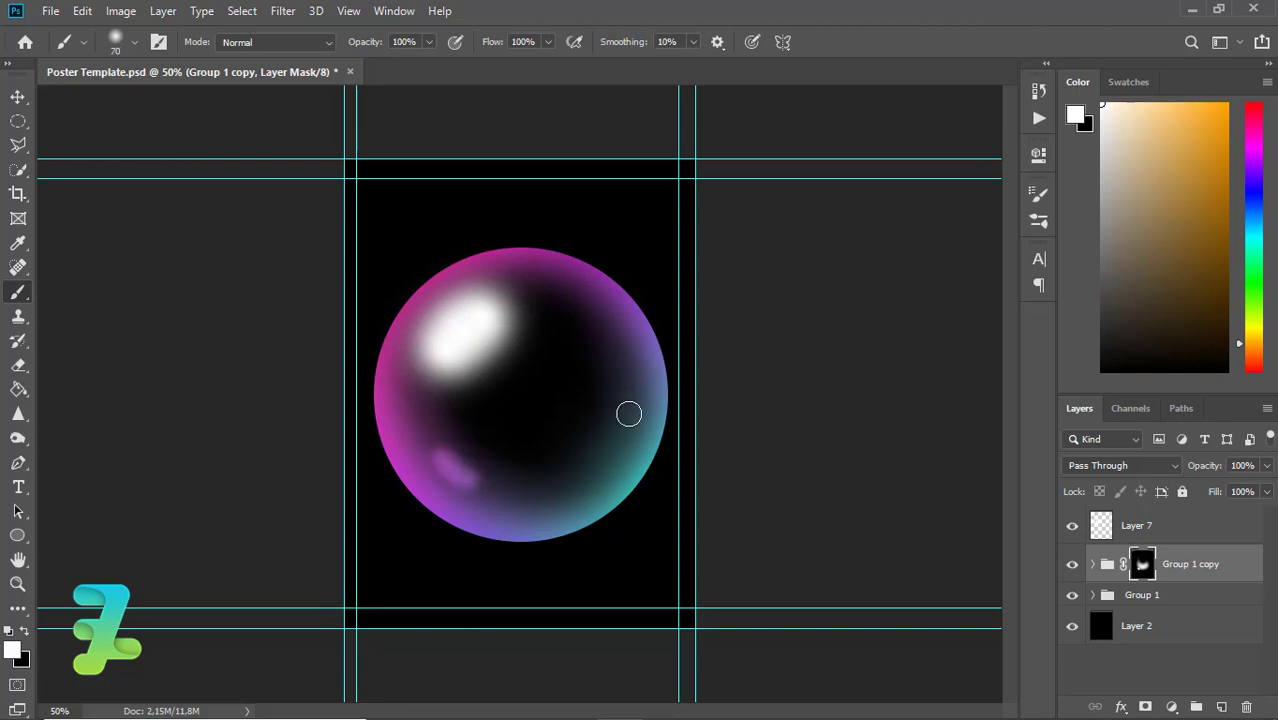
pyautogui.moveTo(628, 376); pyautogui.dragTo(614, 430)
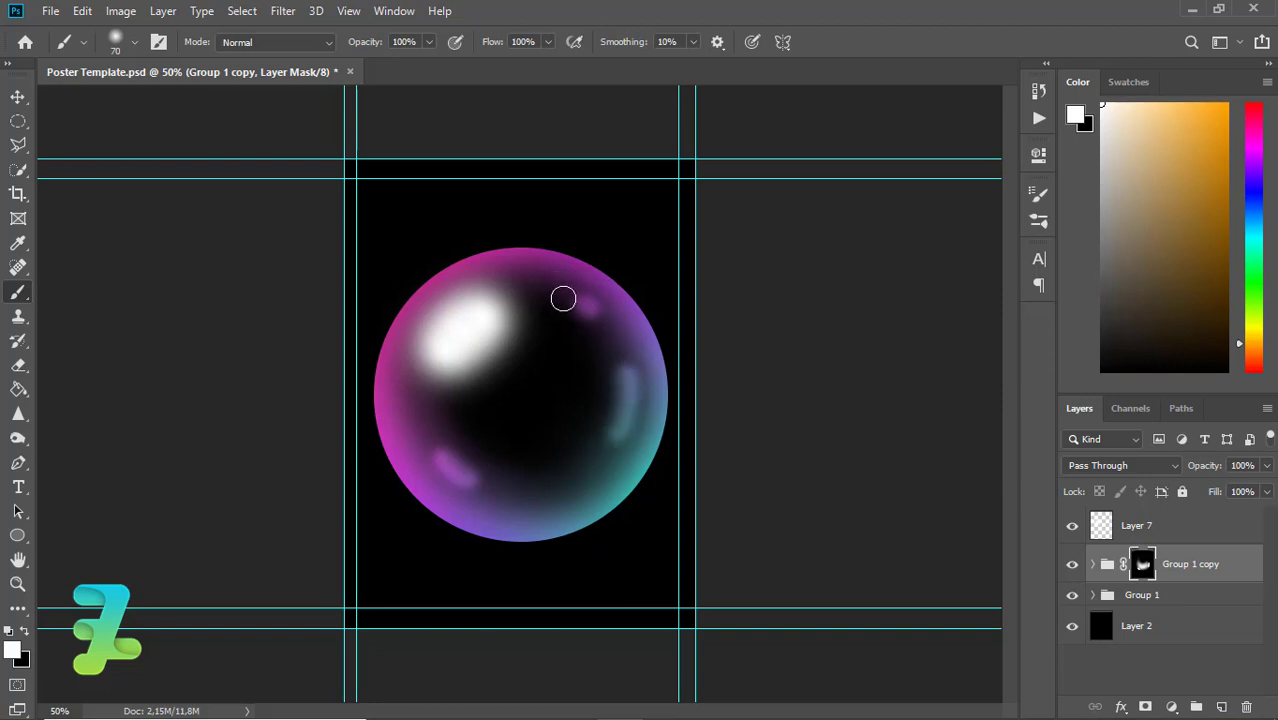
pyautogui.moveTo(587, 317); pyautogui.dragTo(584, 313)
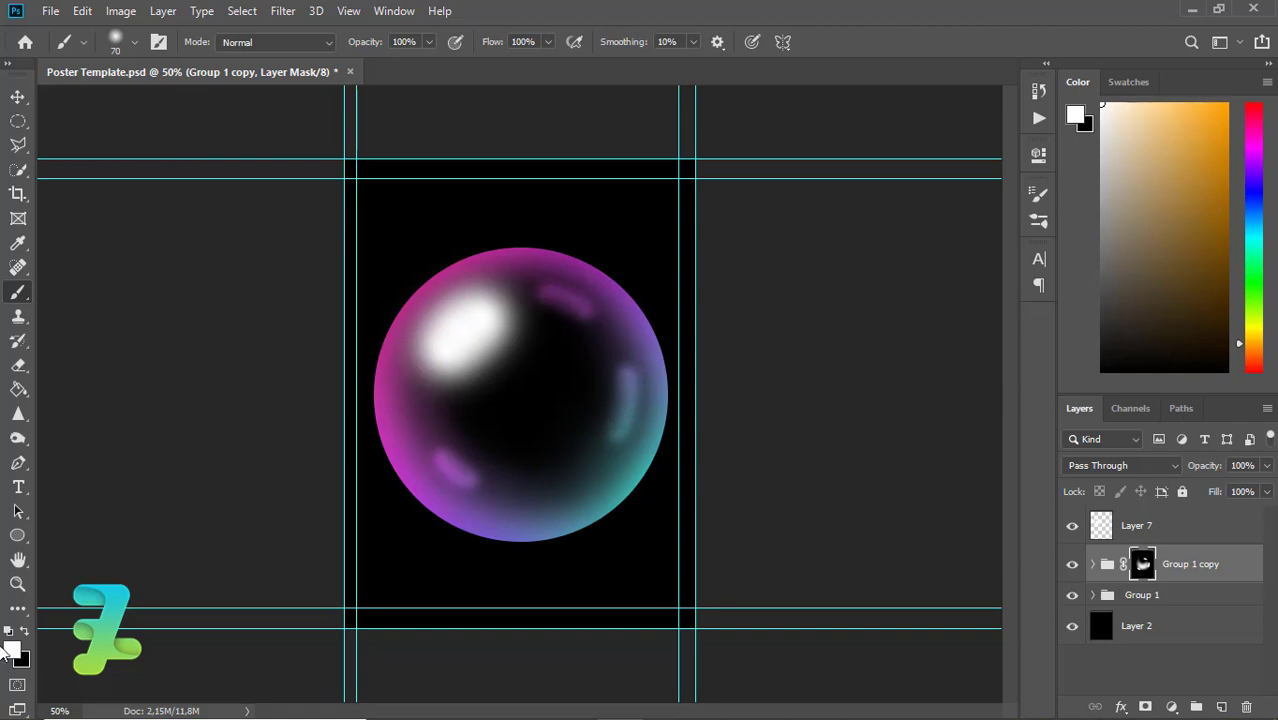
# - Thin and soften the curved reflections by painting black on the group mask, enlarging the brush to 150 and retouching with white
pyautogui.press('x')
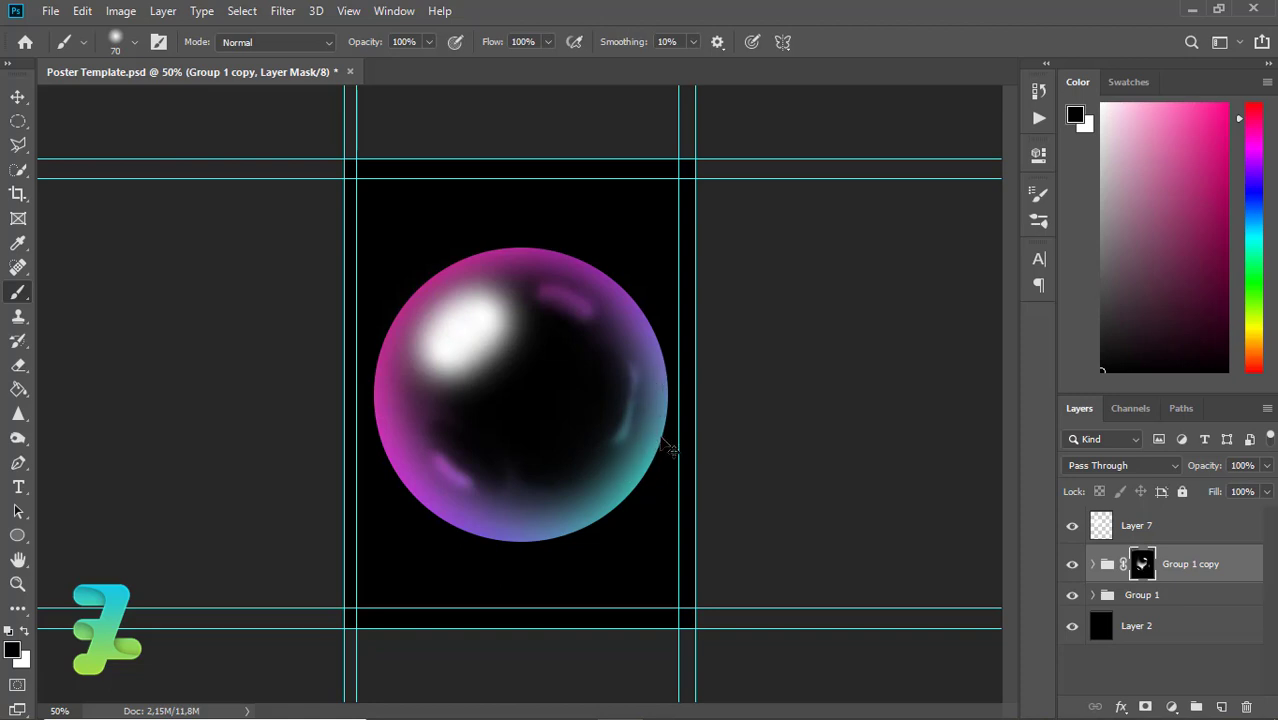
pyautogui.moveTo(664, 447)
pyautogui.mouseDown()
pyautogui.moveTo(658, 401)
pyautogui.moveTo(650, 432)
pyautogui.mouseUp()
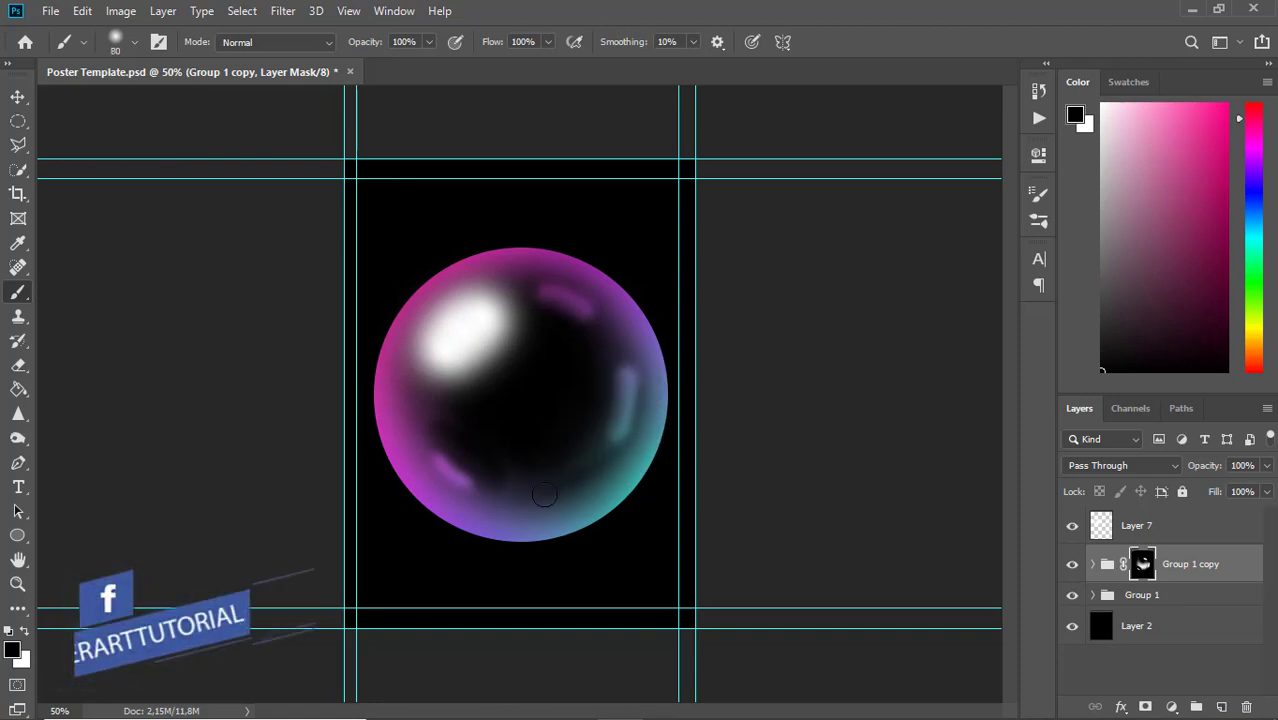
pyautogui.press(']')
pyautogui.press(']')
pyautogui.press(']')
pyautogui.press(']')
pyautogui.press(']')
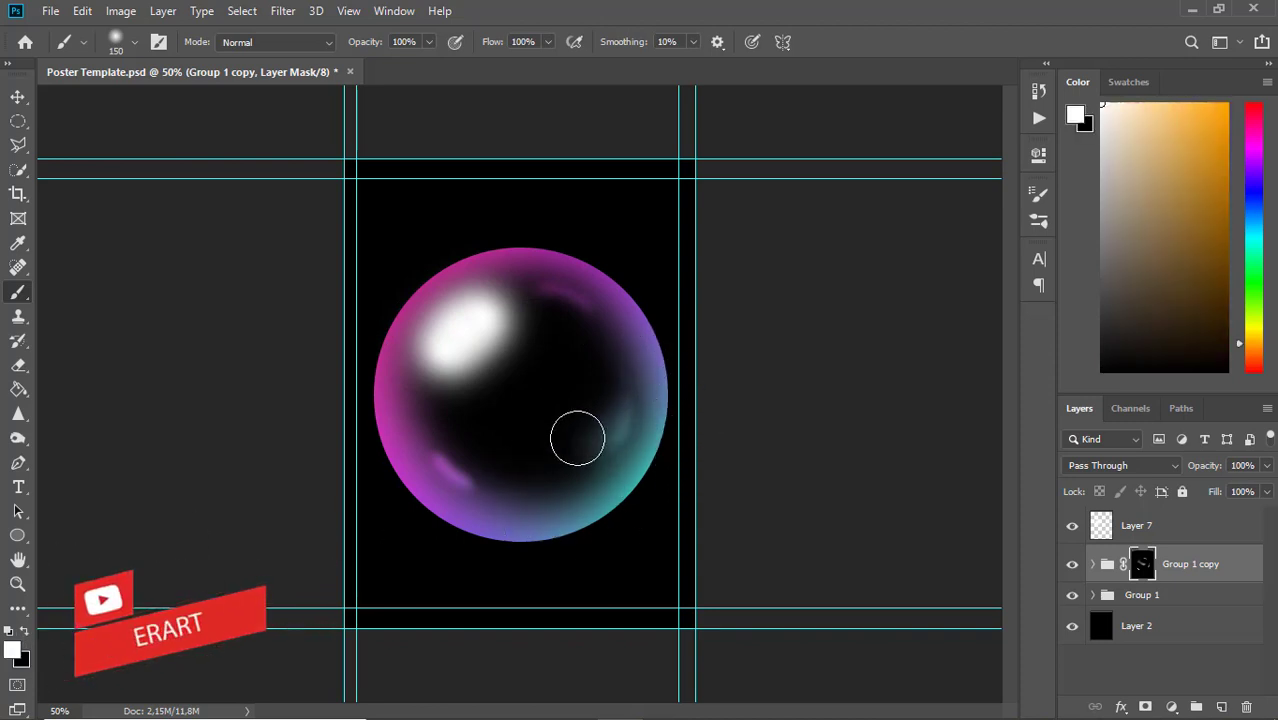
pyautogui.press('x')
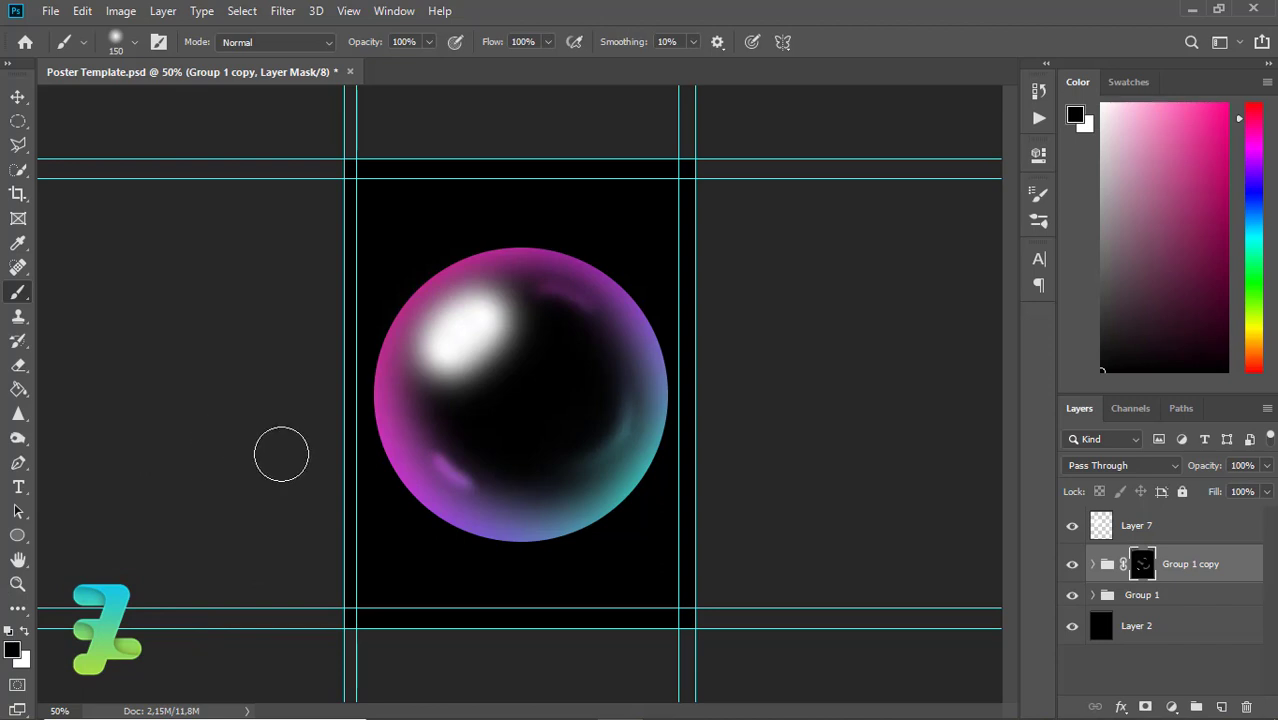
# - Add a new layer above Layer 7 and paint a soft white dot at size 150 in the bubble's lower-right part
pyautogui.click(1171, 534)
pyautogui.click(1221, 707)
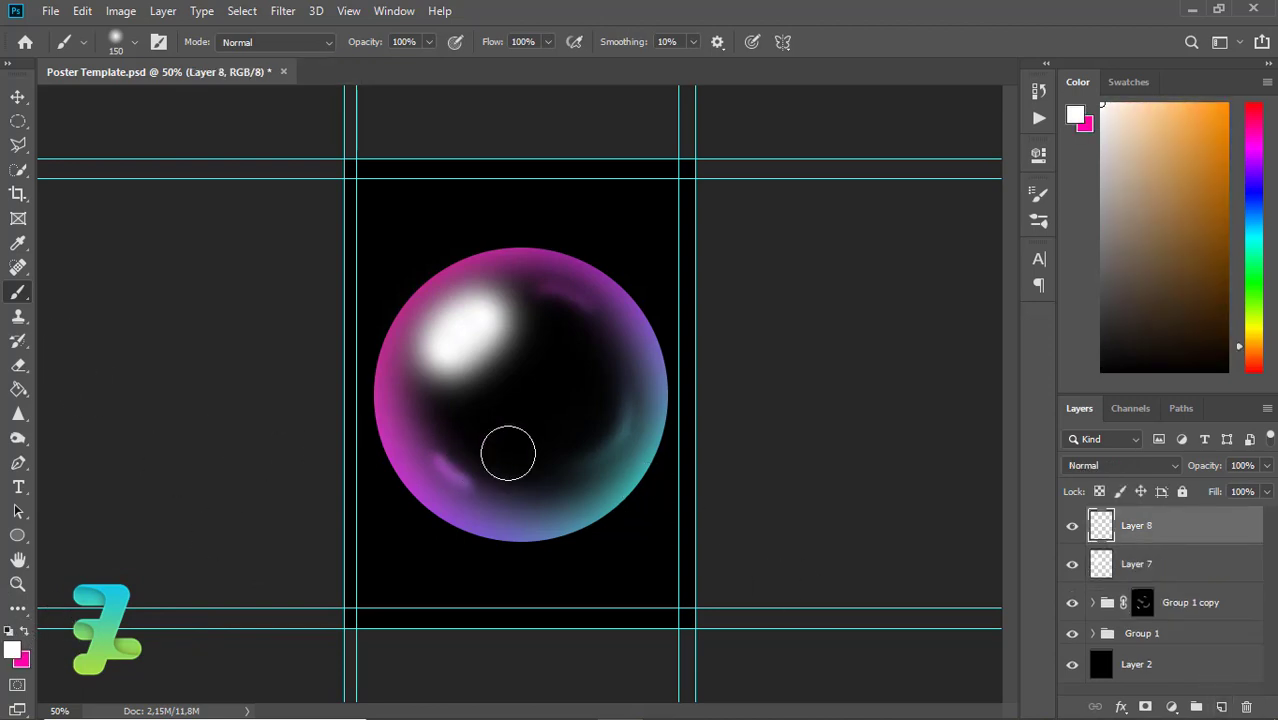
pyautogui.click(563, 462)
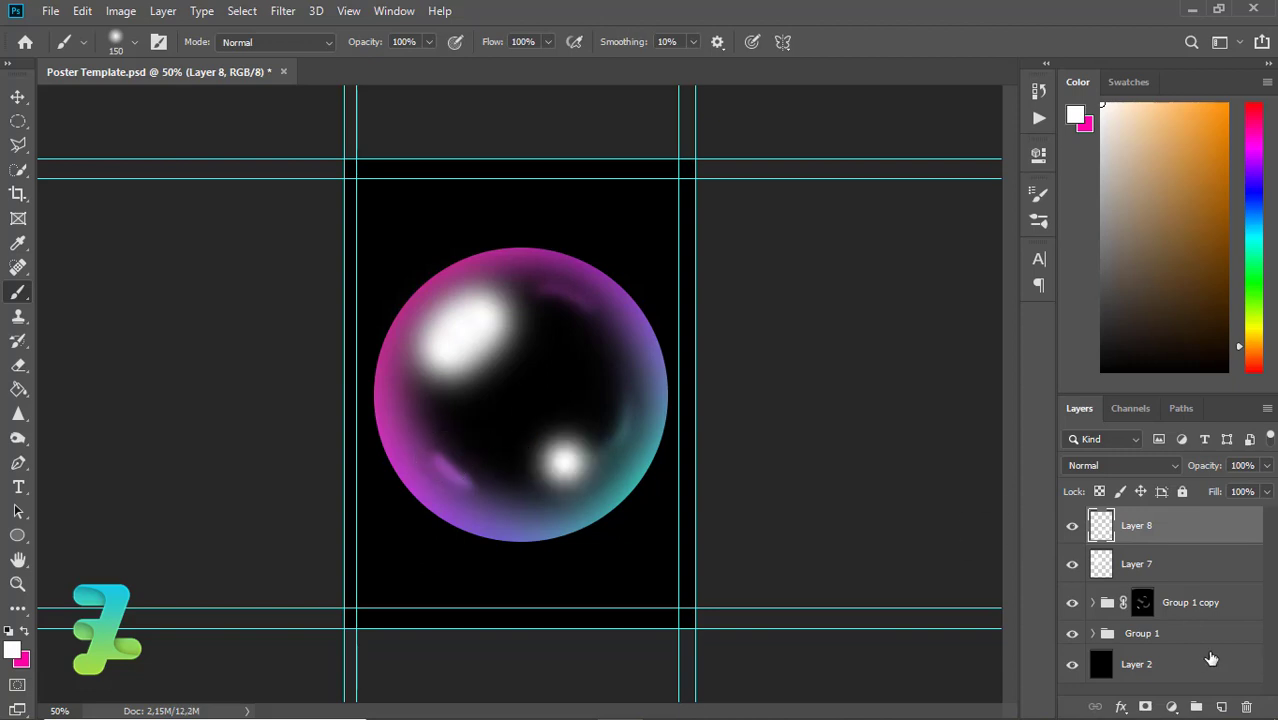
# - Add a layer above Layer 8 and draw a 336 px circle with no fill and a black 23,66 px stroke over the white highlight
pyautogui.click(1221, 707)
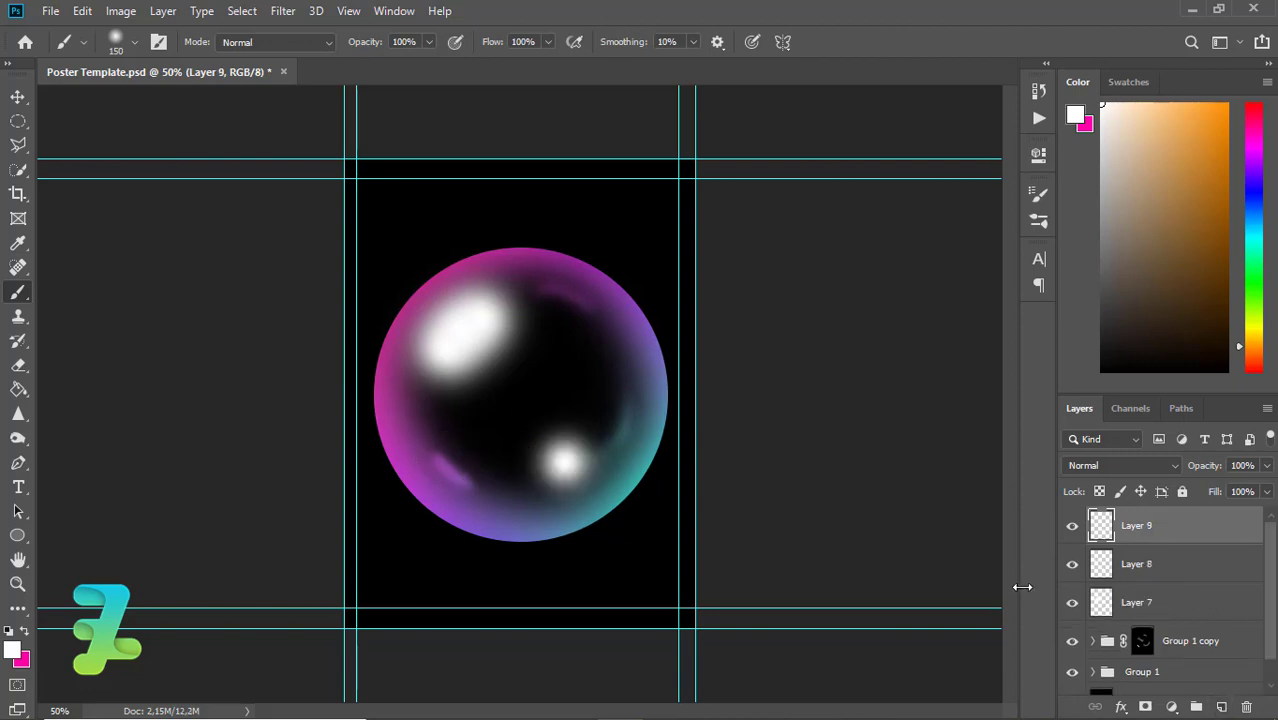
pyautogui.rightClick(42, 543)
pyautogui.click(42, 543)
pyautogui.rightClick(16, 538)
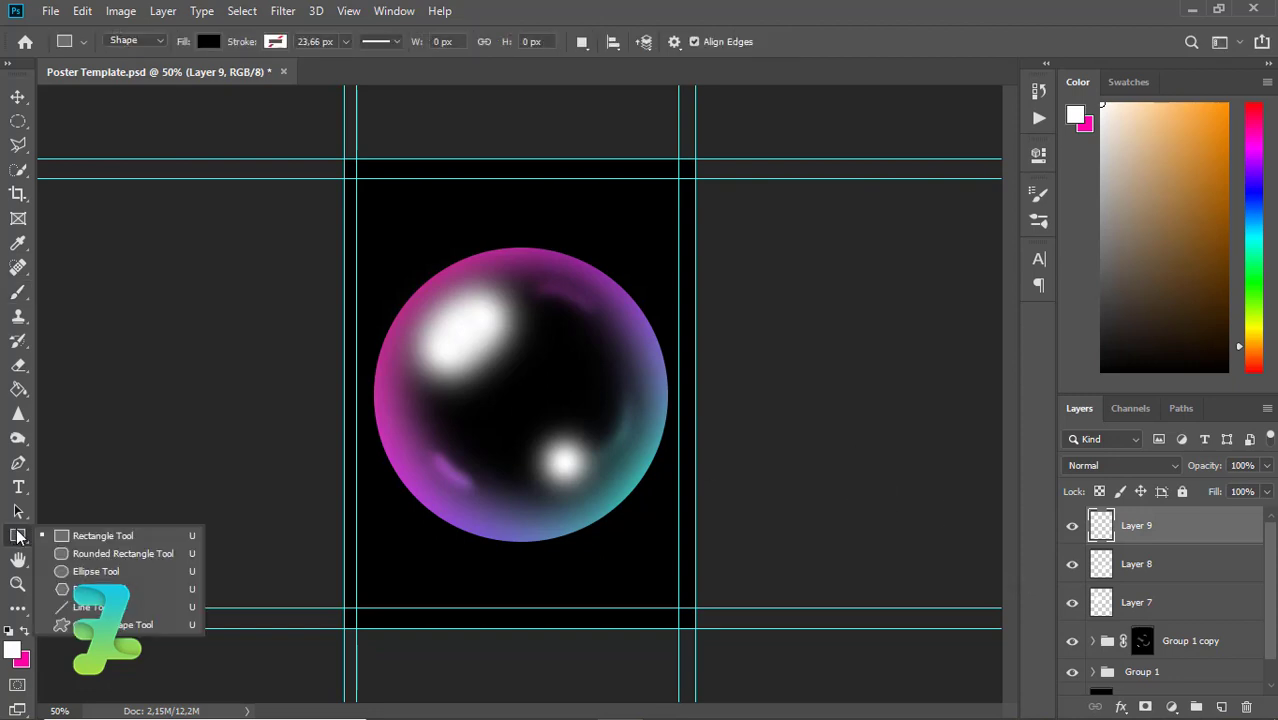
pyautogui.click(62, 574)
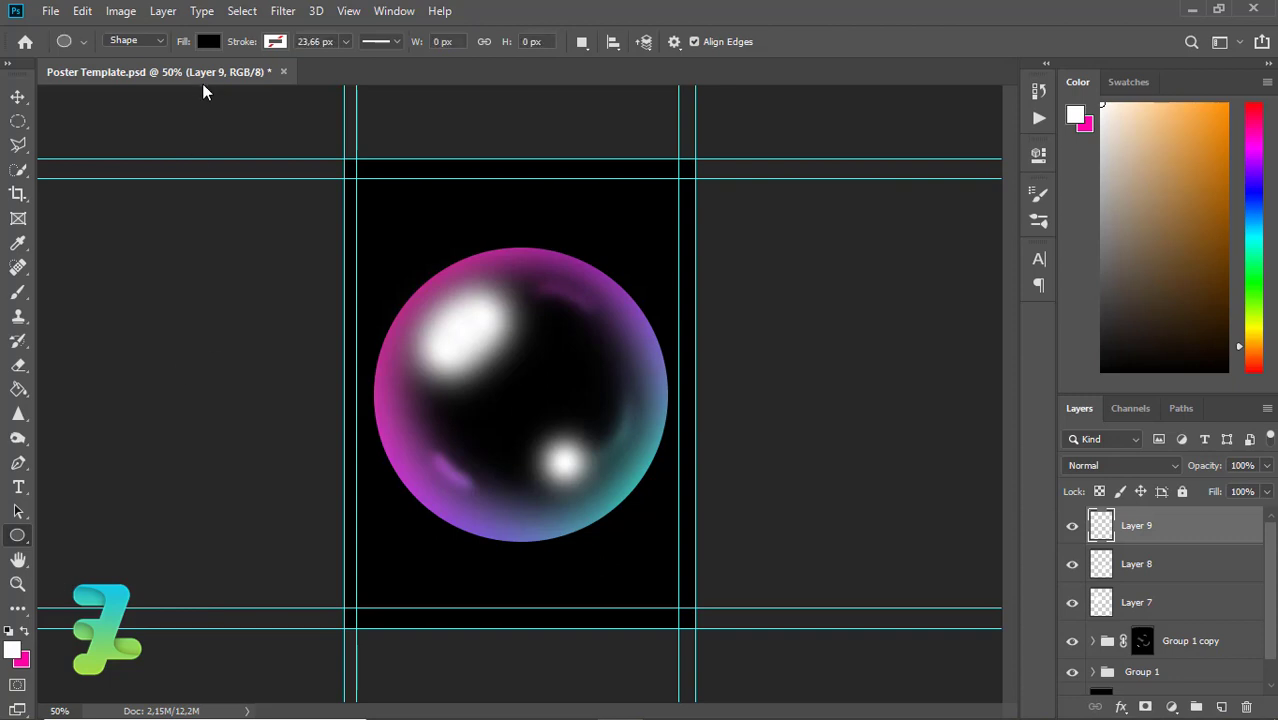
pyautogui.click(208, 41)
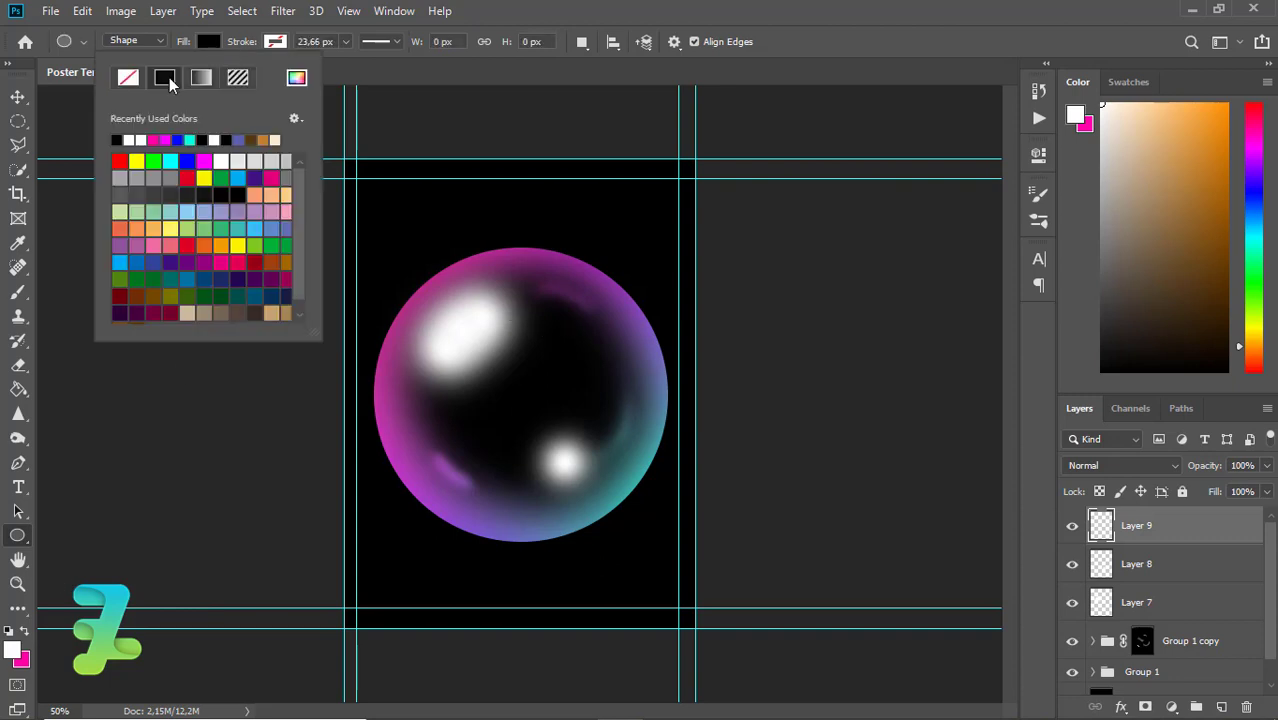
pyautogui.click(165, 78)
pyautogui.click(183, 139)
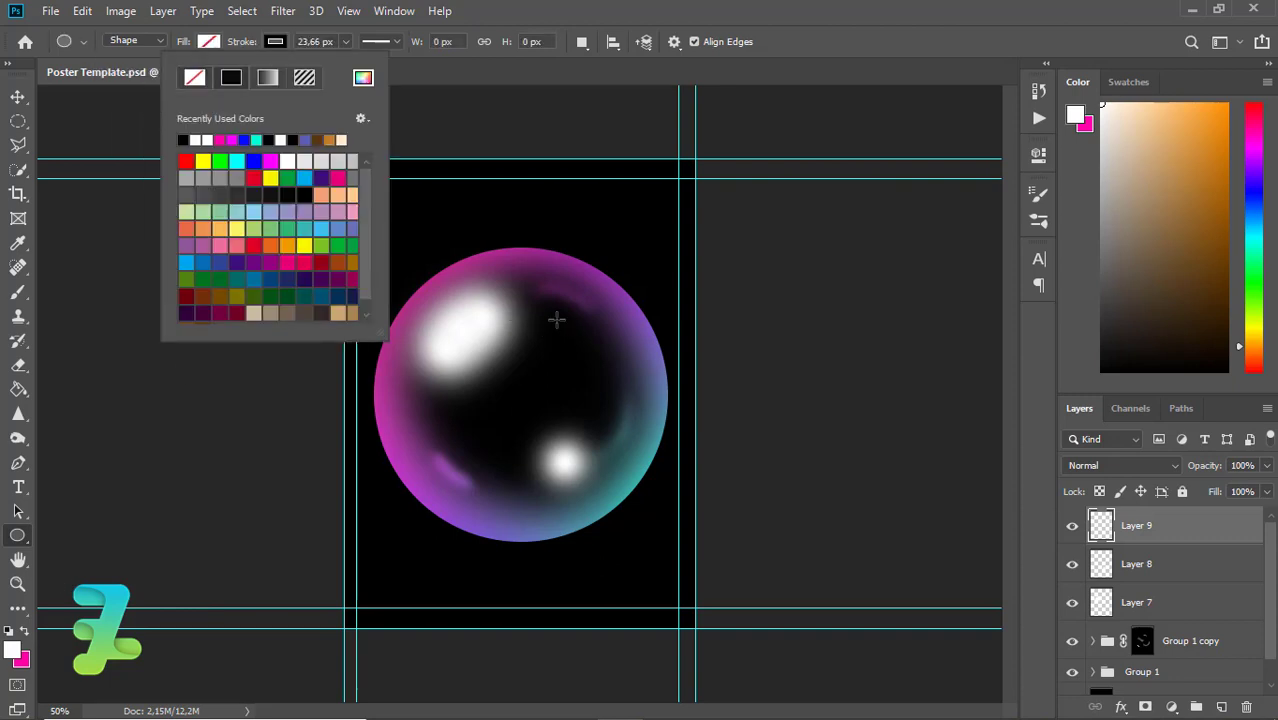
pyautogui.moveTo(569, 297); pyautogui.dragTo(413, 516)
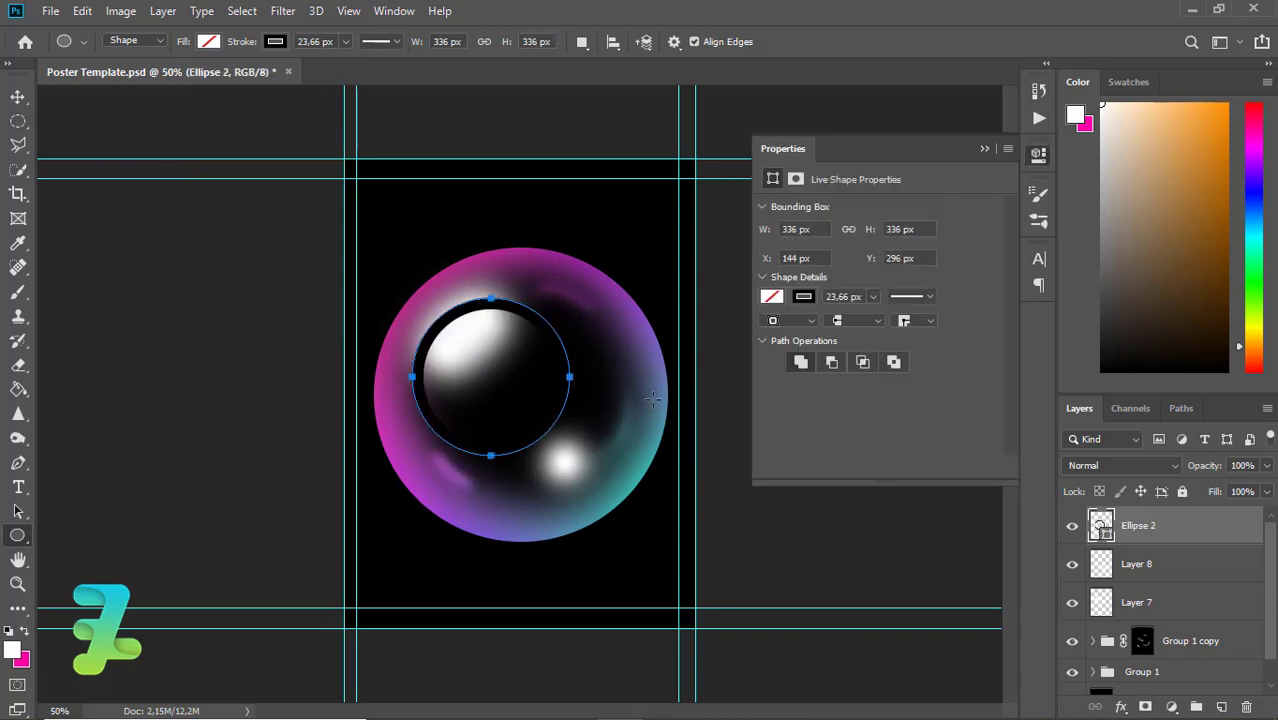
# - Close the shape properties and move the outlined circle slightly to the right over the white highlight
pyautogui.click(984, 149)
pyautogui.click(18, 97)
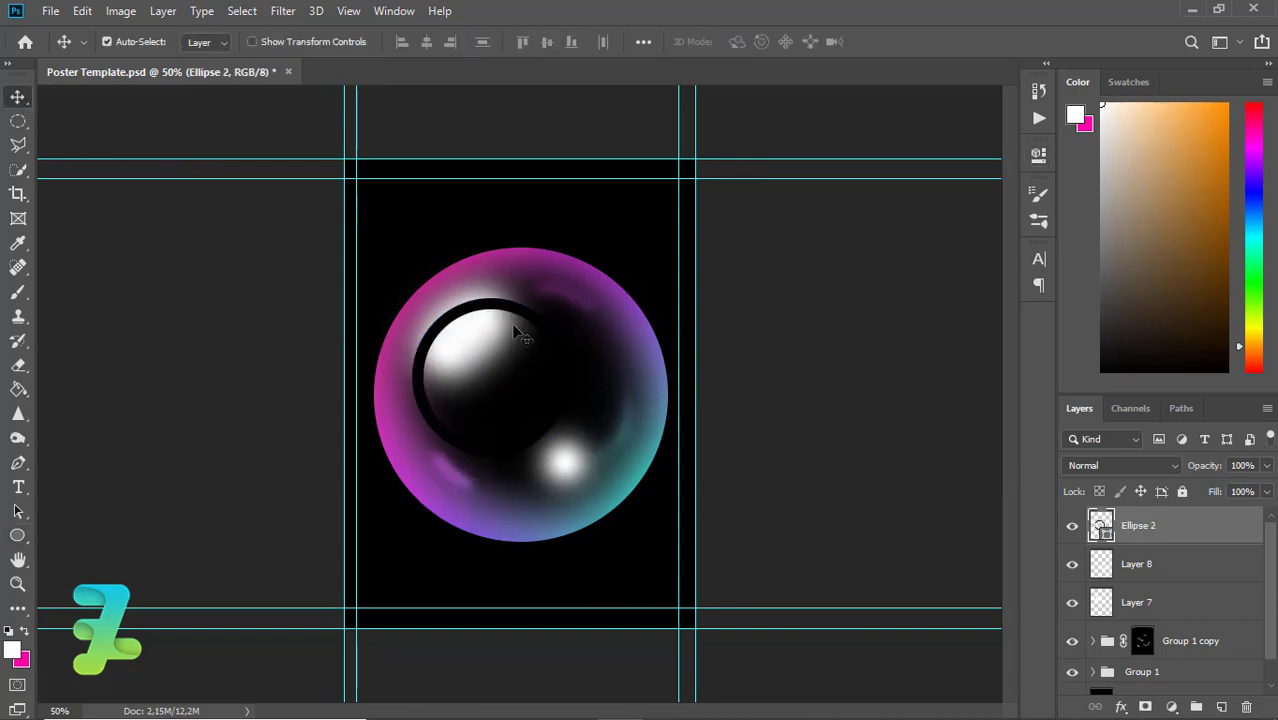
pyautogui.moveTo(520, 322)
pyautogui.mouseDown()
pyautogui.moveTo(545, 330)
pyautogui.moveTo(535, 322)
pyautogui.mouseUp()
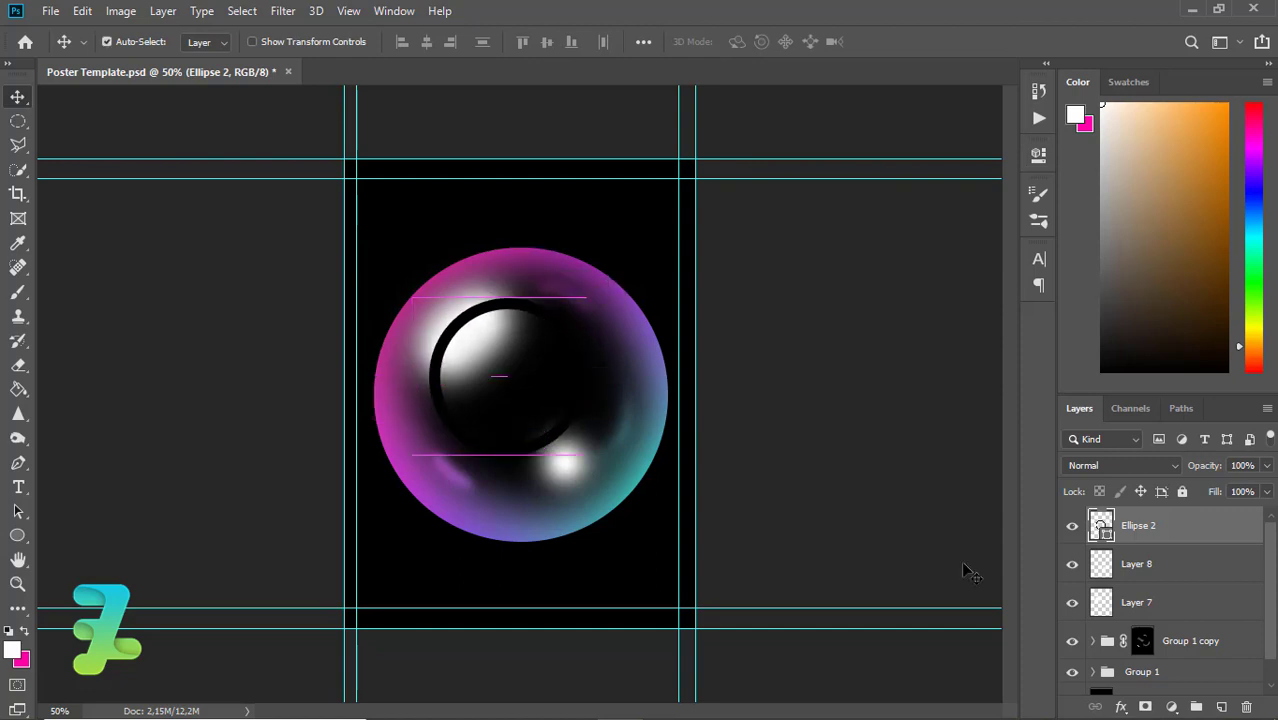
# - Mask Layer 7 with a selection loaded from the Ellipse 2 circle and invert the mask so the highlight becomes a crescent
pyautogui.keyDown('ctrl'); pyautogui.click(1100, 527); pyautogui.keyUp('ctrl')
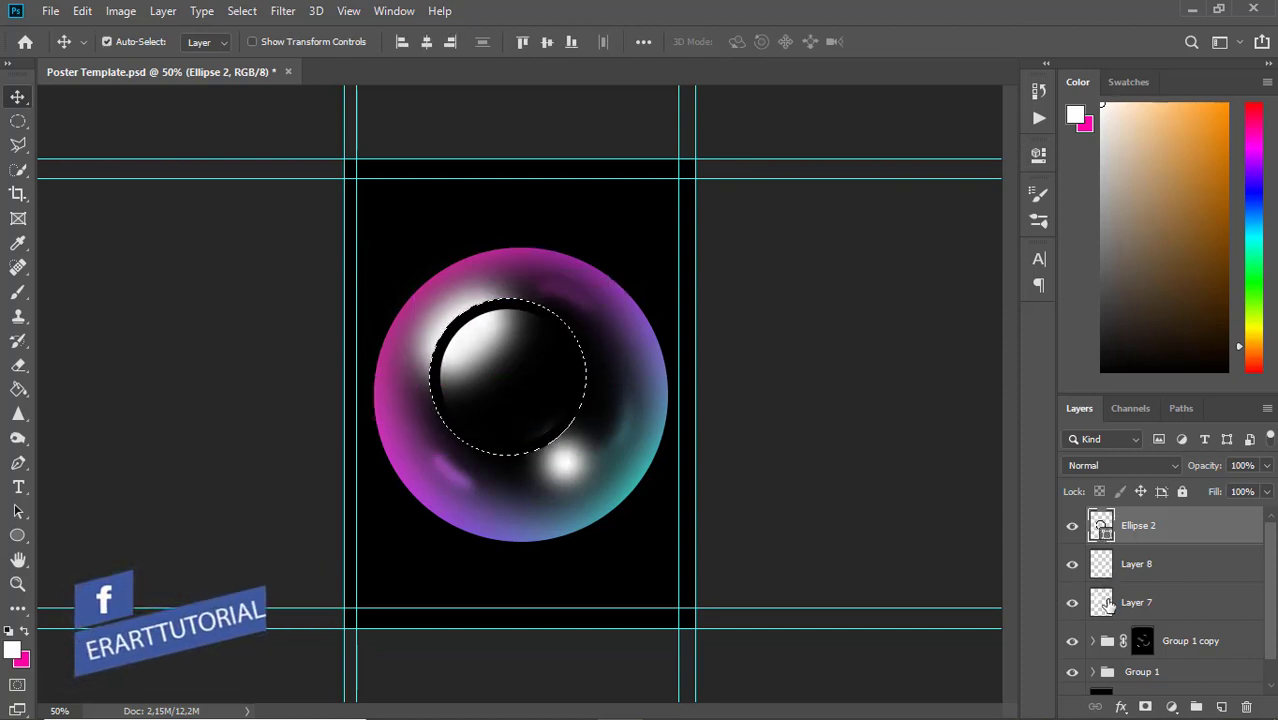
pyautogui.click(1150, 602)
pyautogui.click(1147, 708)
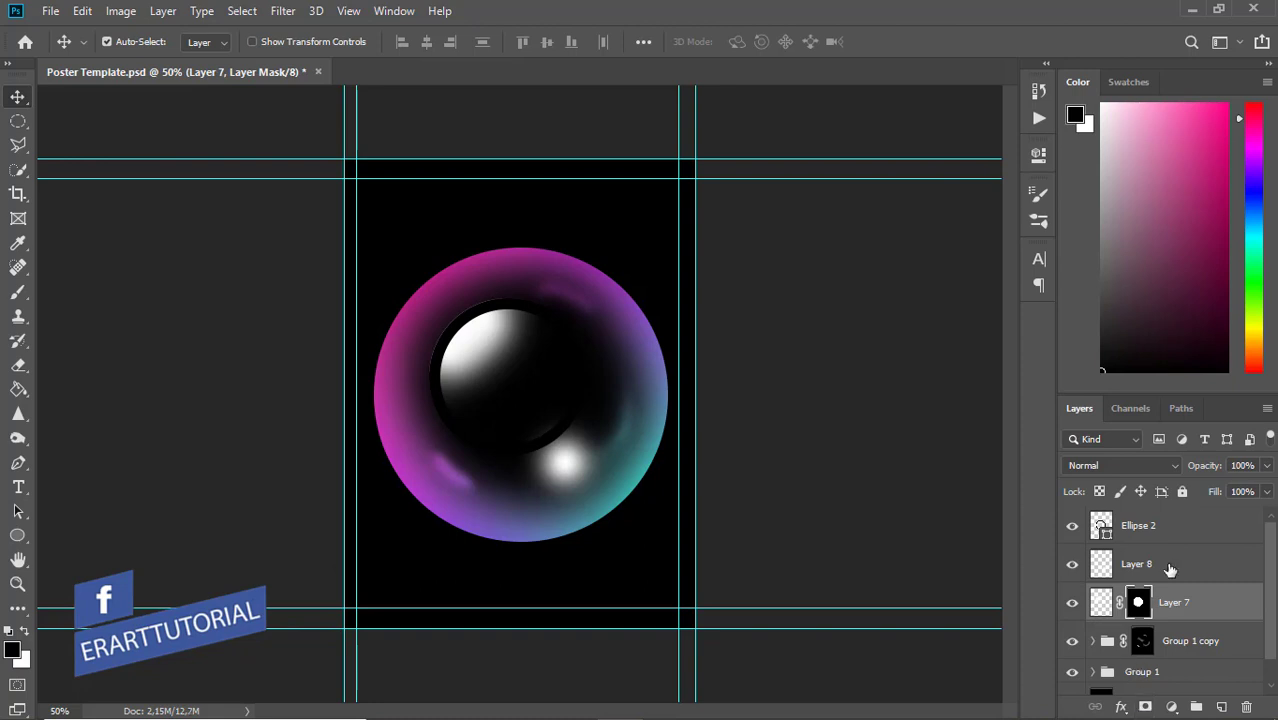
pyautogui.hotkey('ctrl', 'i')
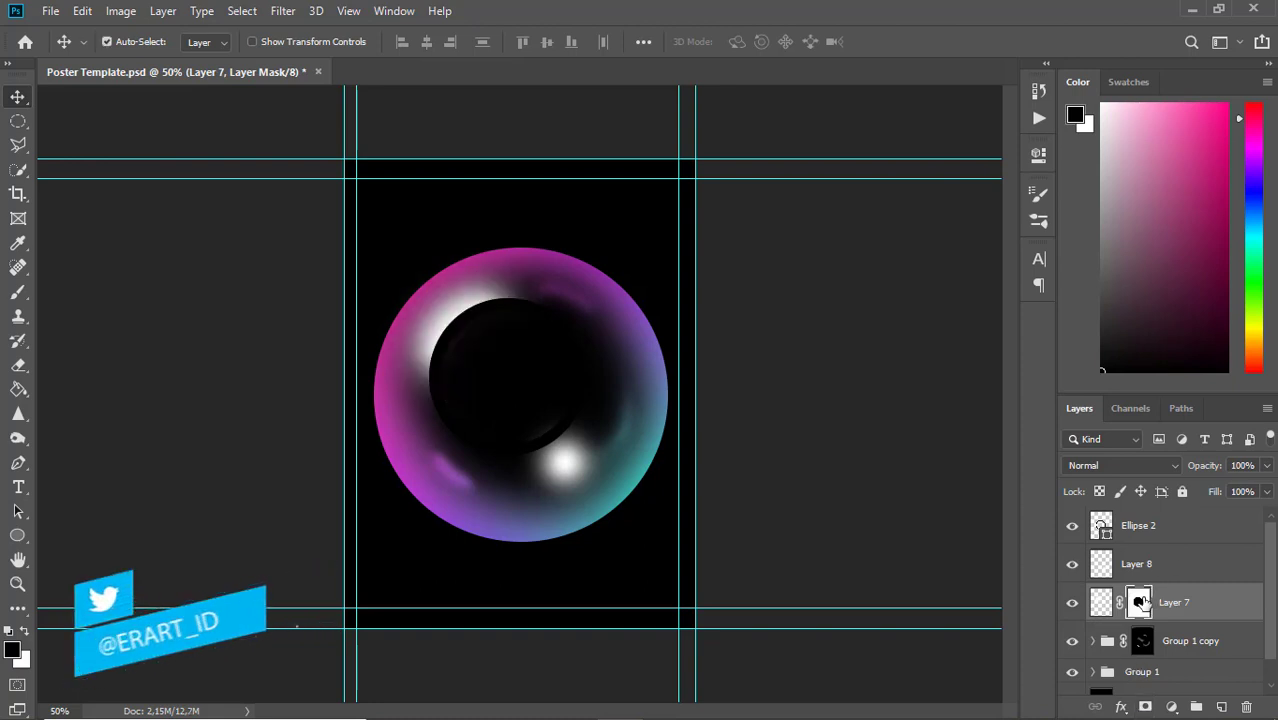
# - Check the masked highlight with the Ellipse 2 outline hidden and show the outline again
pyautogui.click(1072, 527)
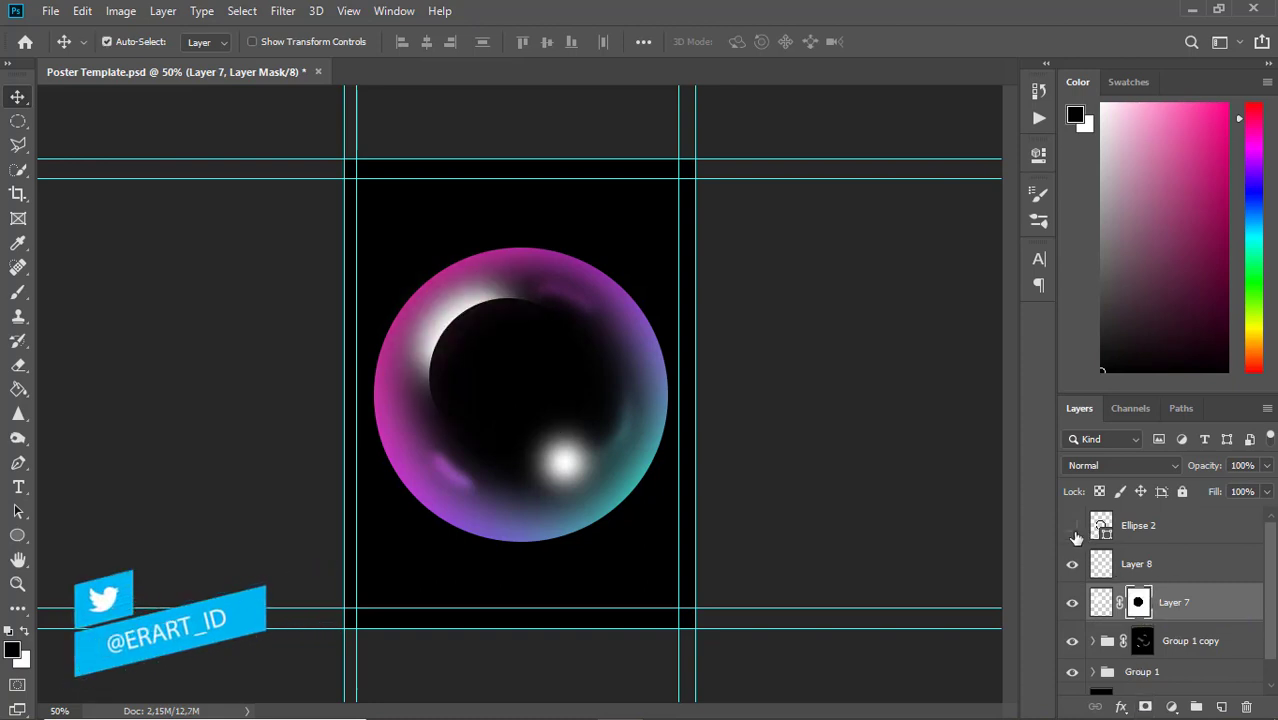
pyautogui.click(1072, 527)
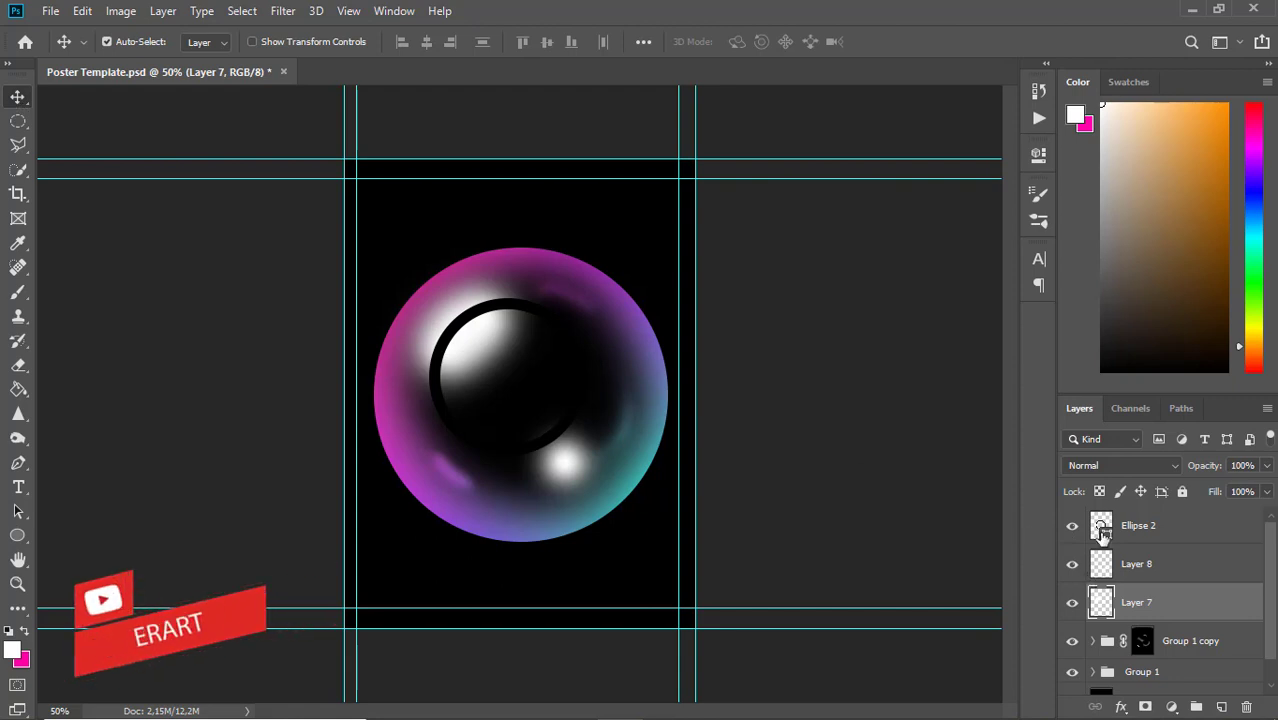
# - Move the Ellipse 2 shape directly above Layer 7 and clip it to the white highlight
pyautogui.moveTo(1101, 530); pyautogui.dragTo(1100, 584)
pyautogui.rightClick(1188, 566)
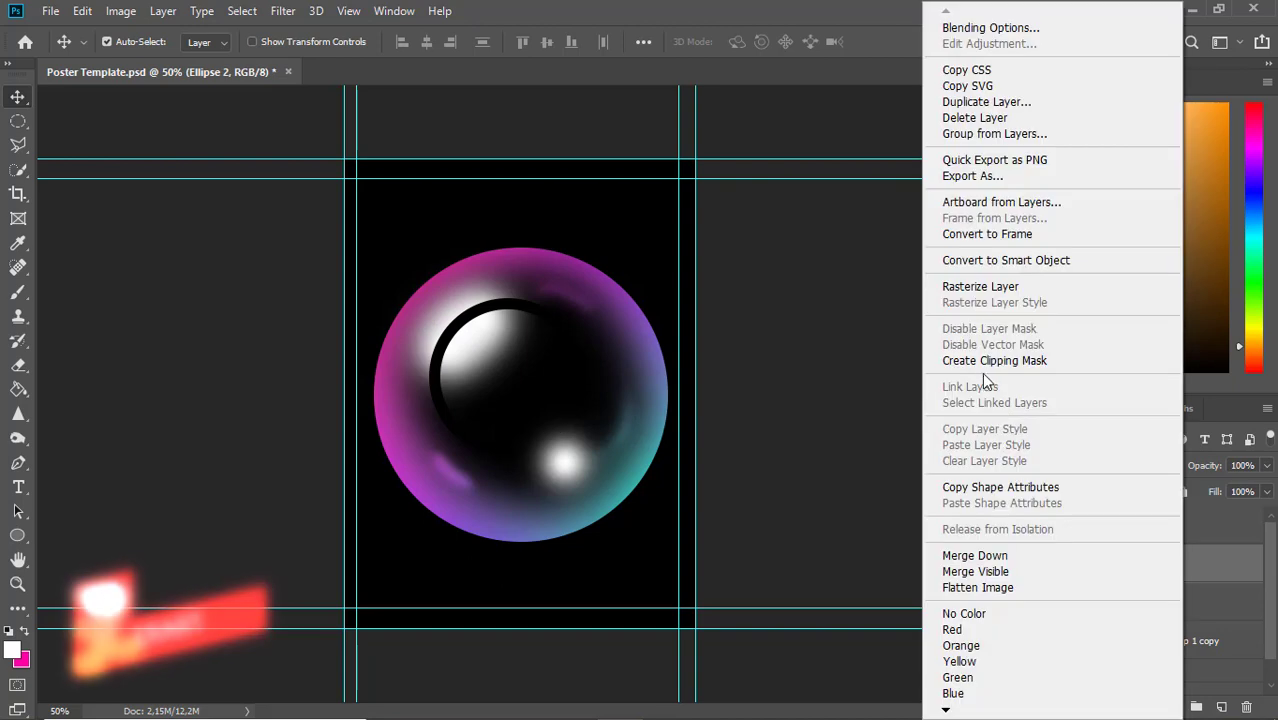
pyautogui.click(980, 364)
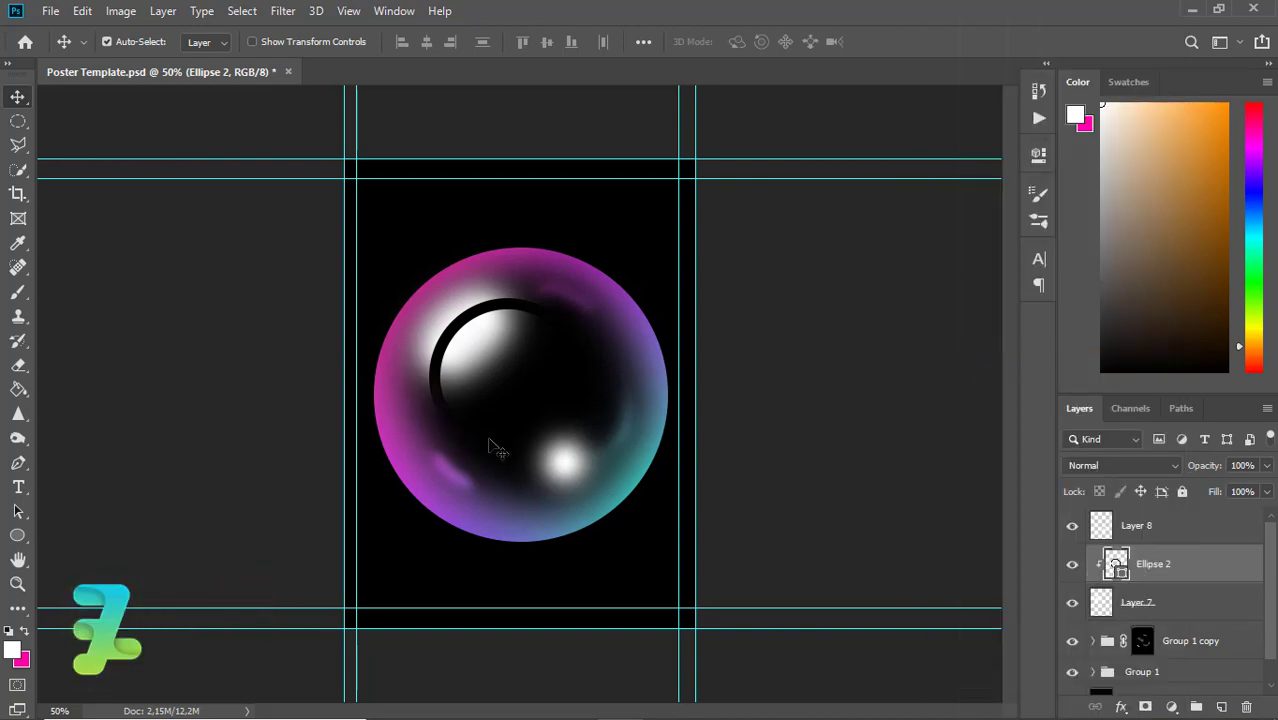
# - Add a layer mask to Ellipse 2 and paint it black at size 150 to hide the ring's lower-right part
pyautogui.click(1072, 603)
pyautogui.click(1073, 603)
pyautogui.click(1145, 707)
pyautogui.press('d')
pyautogui.press('b')
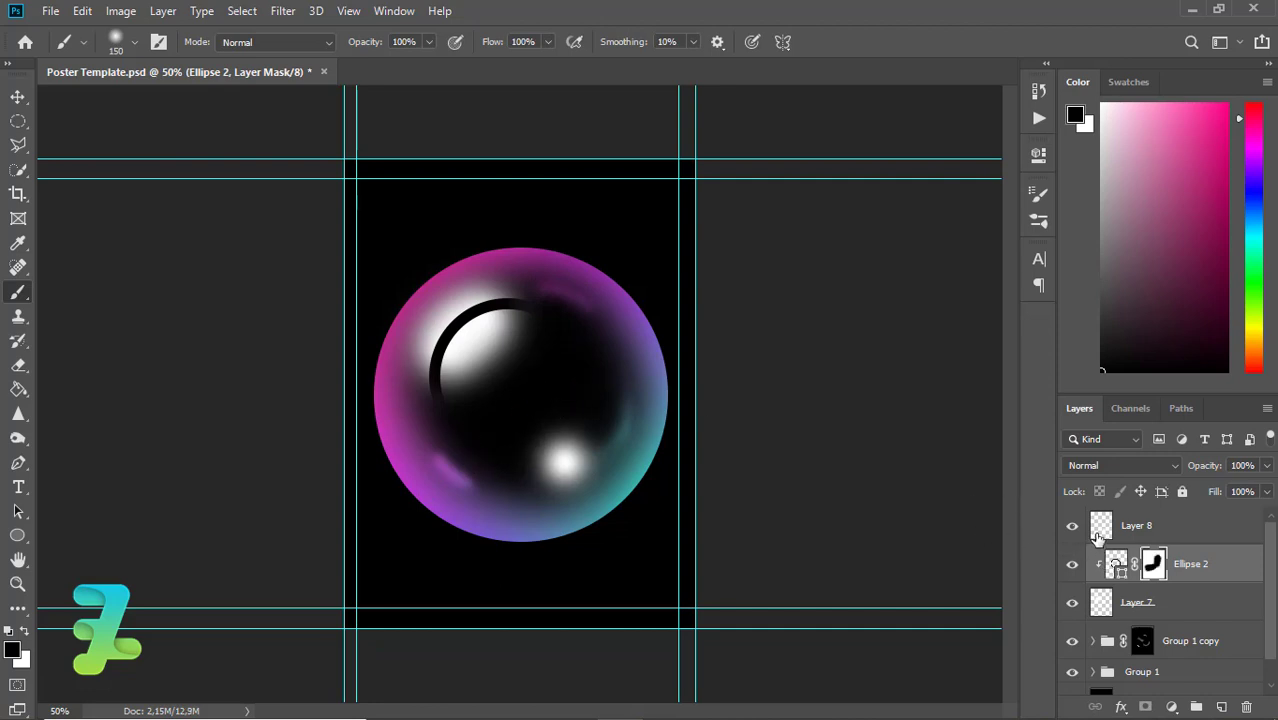
# - Add a layer above Layer 8 and draw a 174 px circle with no fill and a black 12,76 px stroke over the small highlight
pyautogui.click(1097, 537)
pyautogui.click(1222, 707)
pyautogui.rightClick(1184, 536)
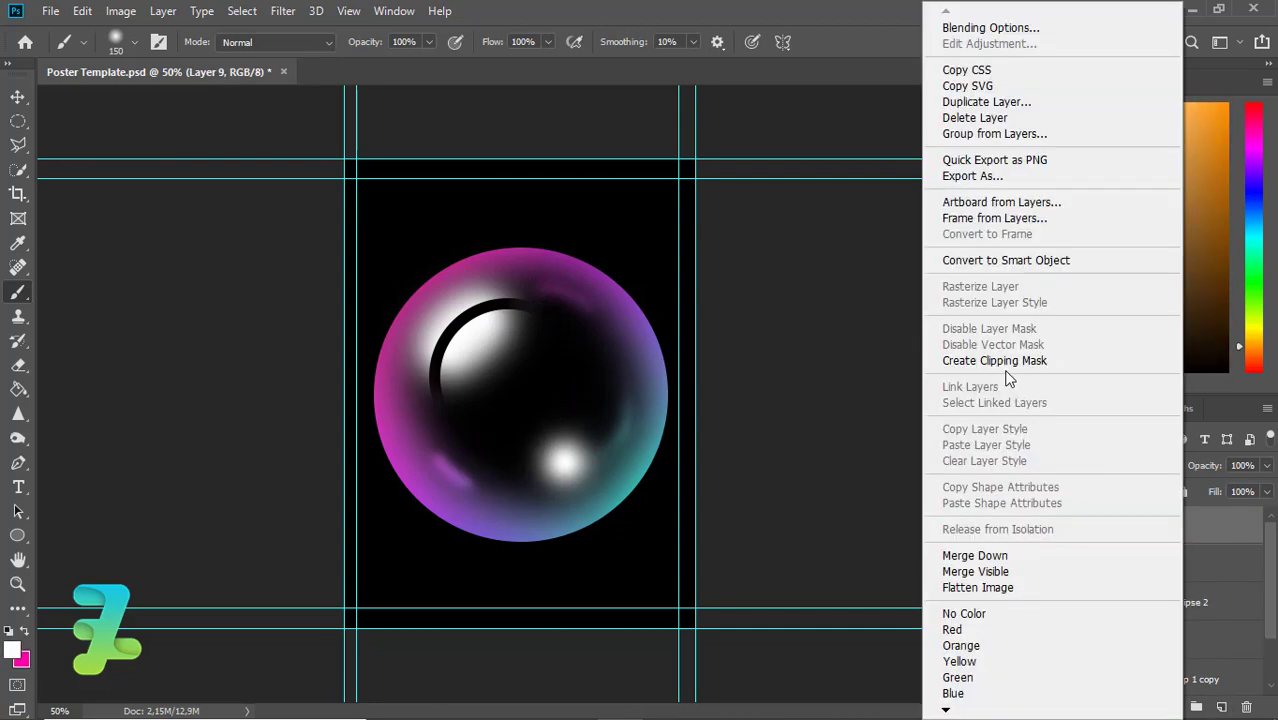
pyautogui.click(865, 389)
pyautogui.click(18, 535)
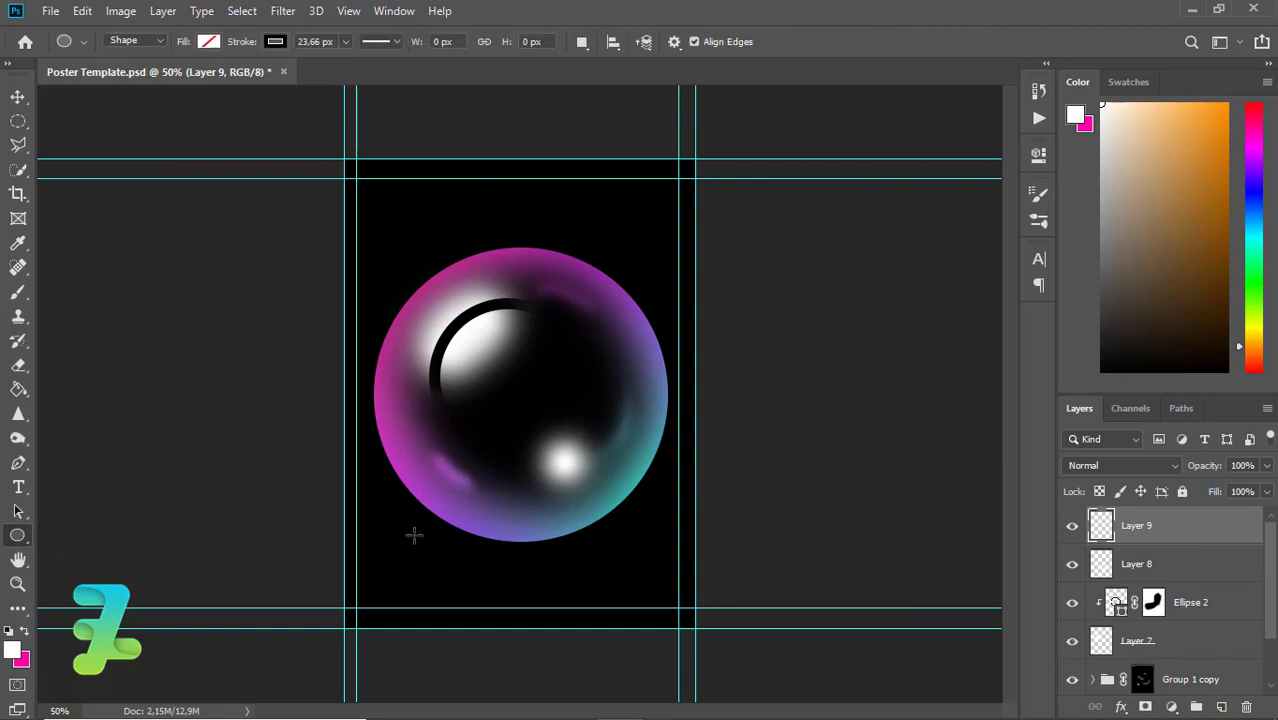
pyautogui.moveTo(485, 430)
pyautogui.mouseDown()
pyautogui.moveTo(580, 480)
pyautogui.moveTo(595, 510)
pyautogui.mouseUp()
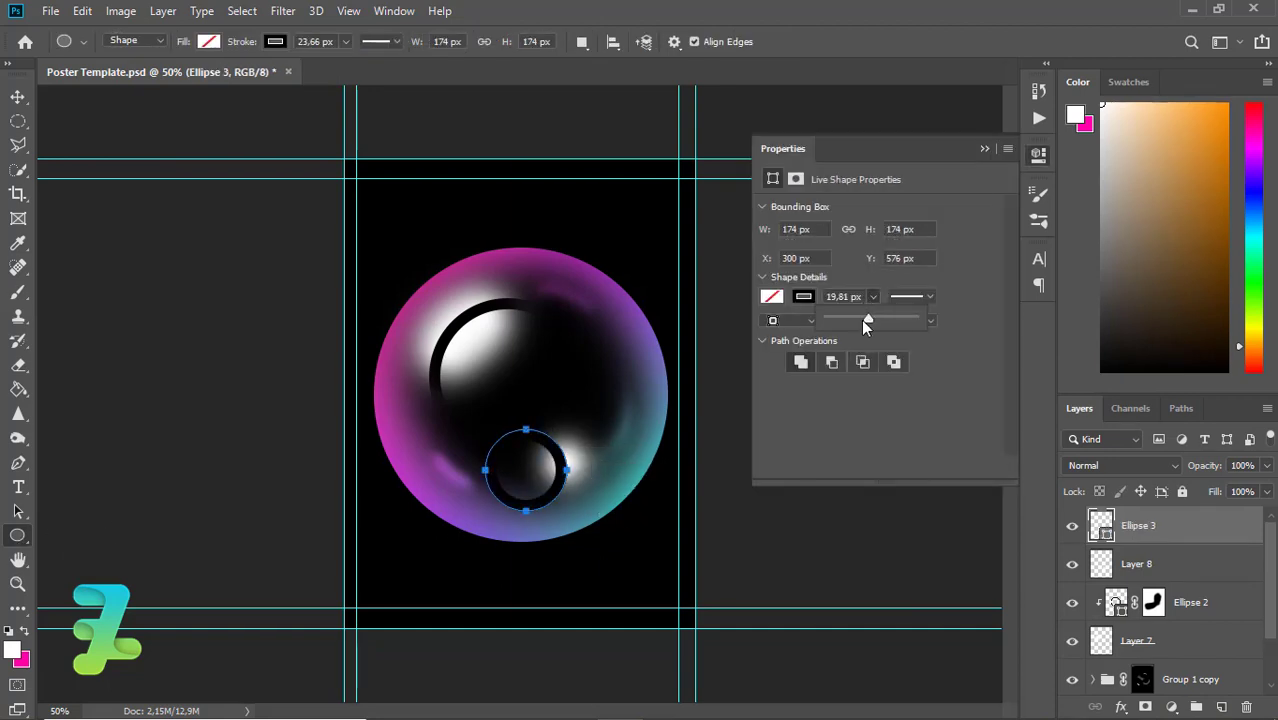
pyautogui.click(1038, 155)
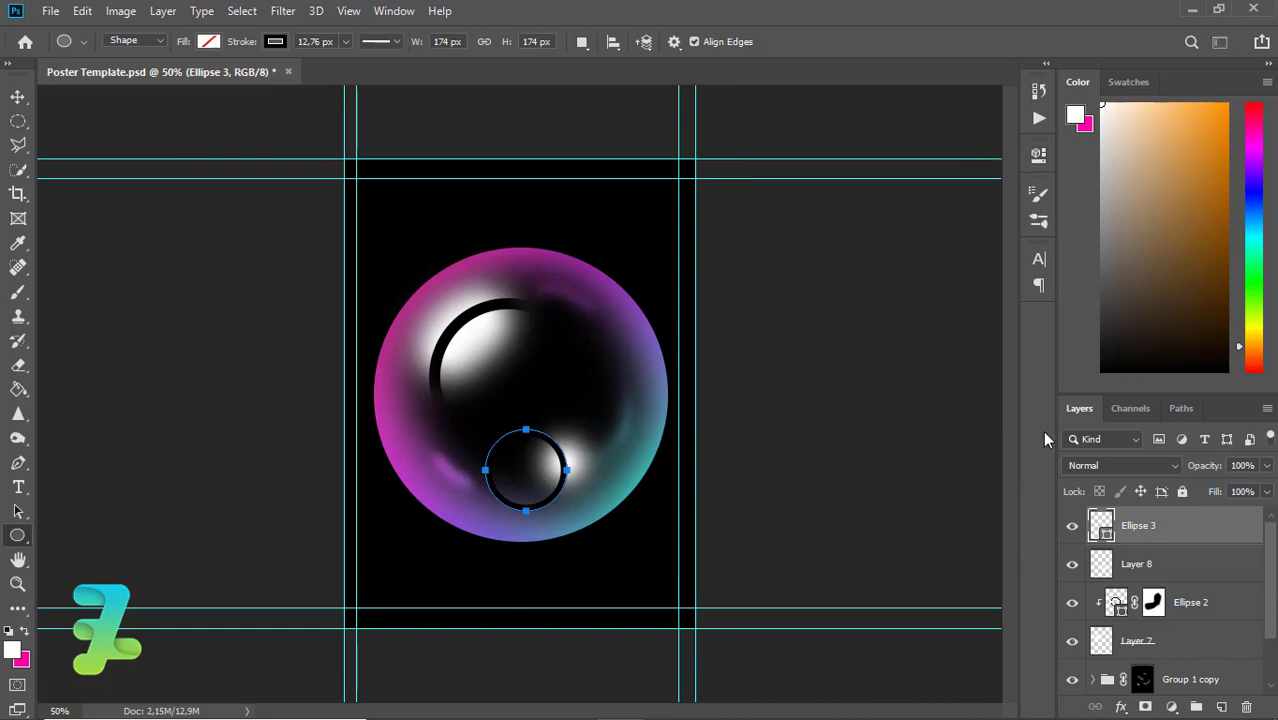
# - Clip the small outlined circle to Layer 8 and move it slightly to the right over the white dot
pyautogui.rightClick(1204, 538)
pyautogui.click(1052, 358)
pyautogui.press('v')
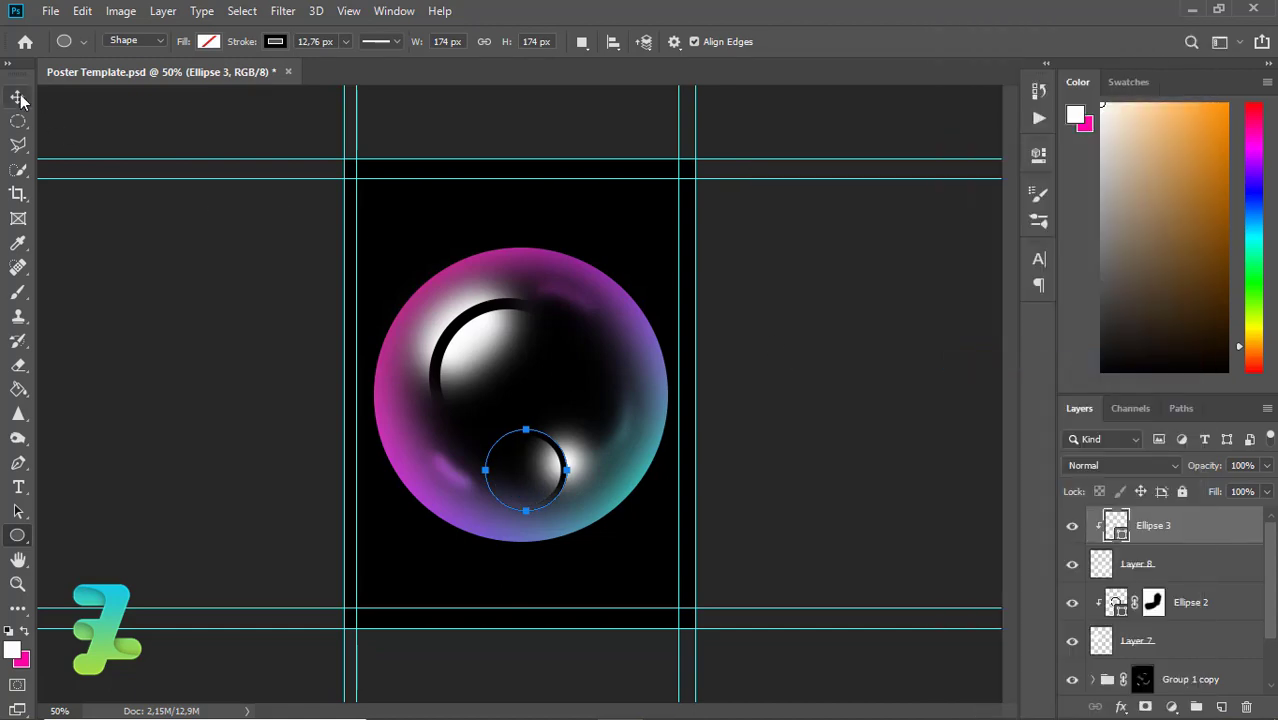
pyautogui.click(558, 463)
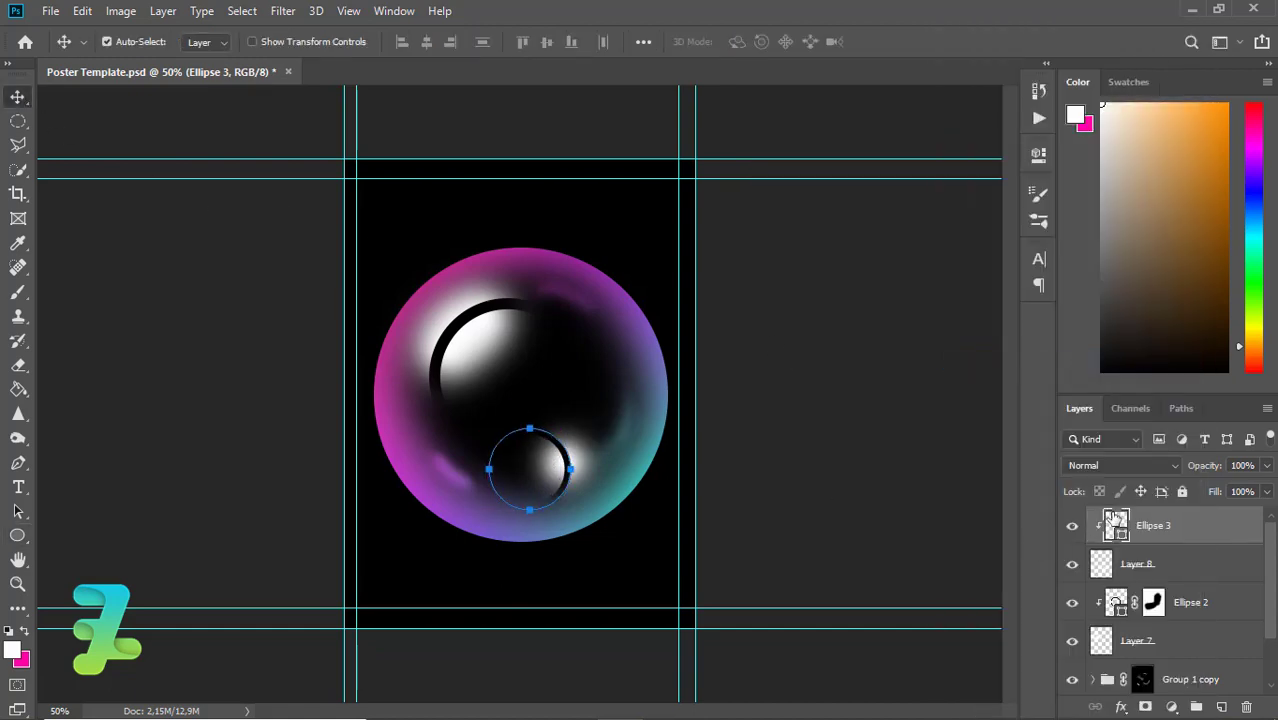
# - Duplicate the Ellipse 3 circle, clipping the copy to Layer 8 and moving it up and slightly right so the arcs cross
pyautogui.hotkey('ctrl', 'j')
pyautogui.rightClick(1181, 525)
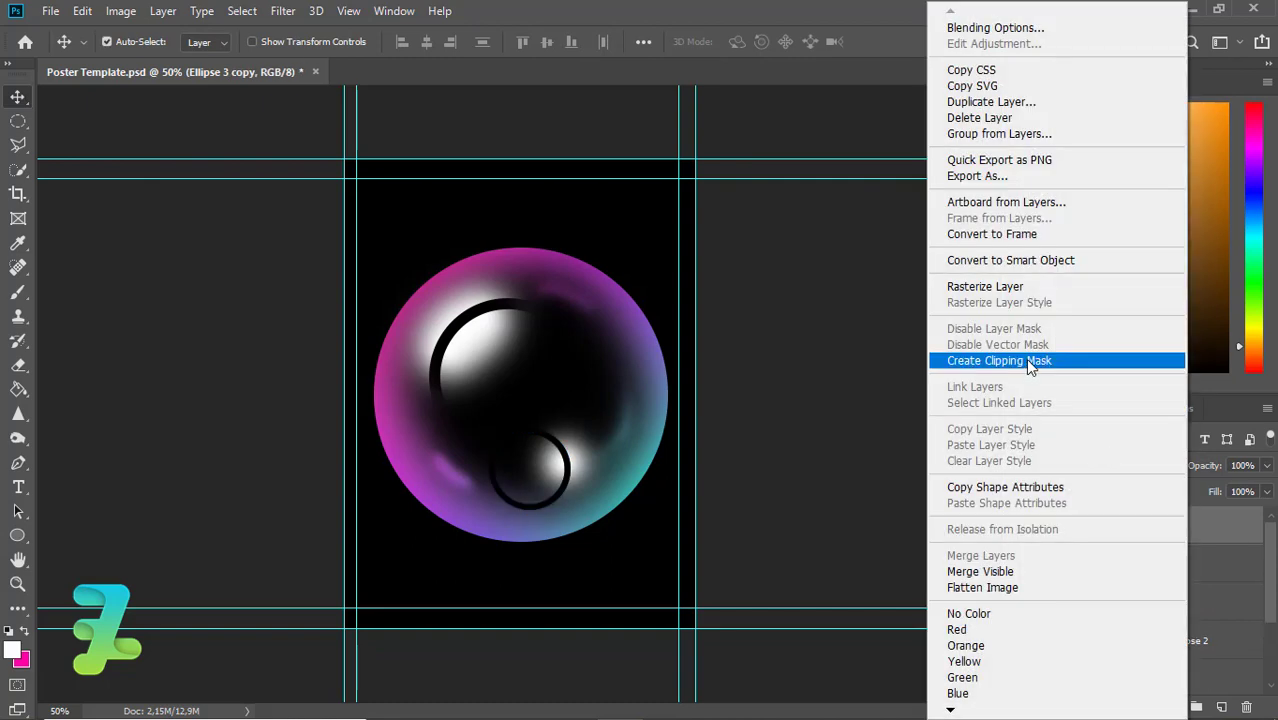
pyautogui.click(1000, 357)
pyautogui.moveTo(556, 481); pyautogui.dragTo(552, 458)
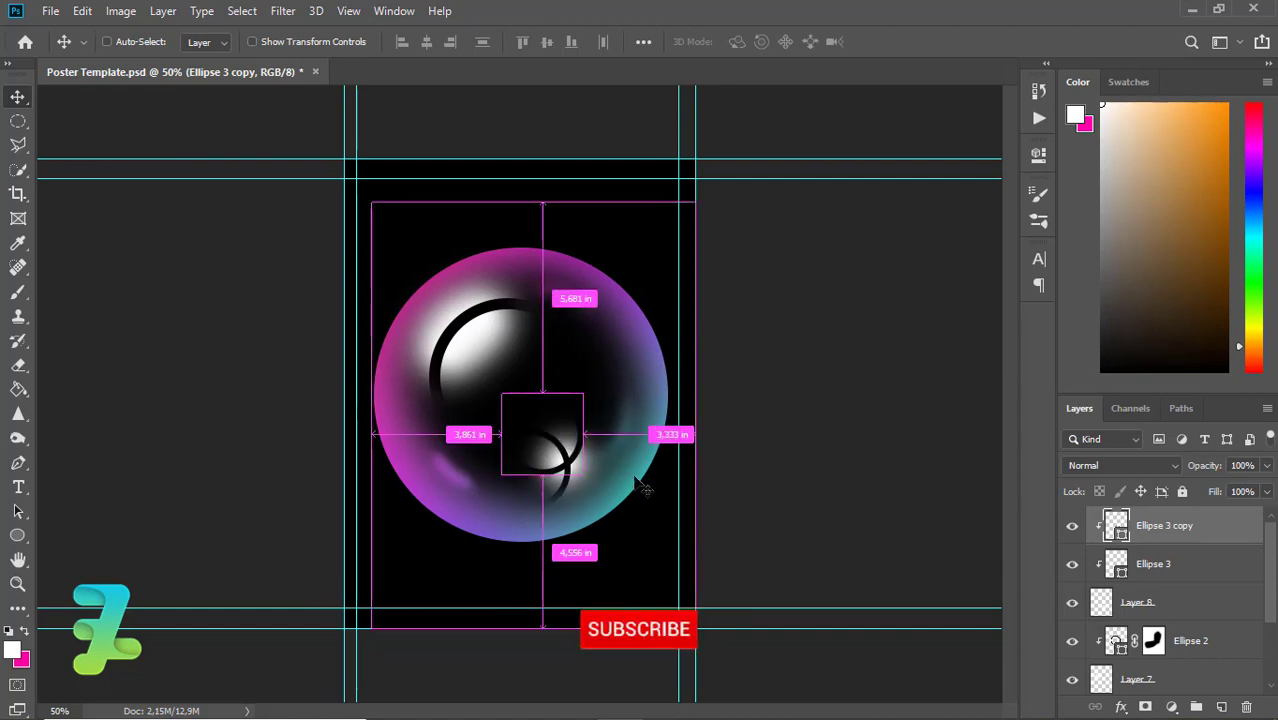
# - Enlarge the copied circle and shift it so its arc sweeps across the small white highlight
pyautogui.hotkey('ctrl', 't')
pyautogui.moveTo(590, 395); pyautogui.dragTo(649, 355)
pyautogui.moveTo(573, 424); pyautogui.dragTo(541, 432)
pyautogui.press('Return')
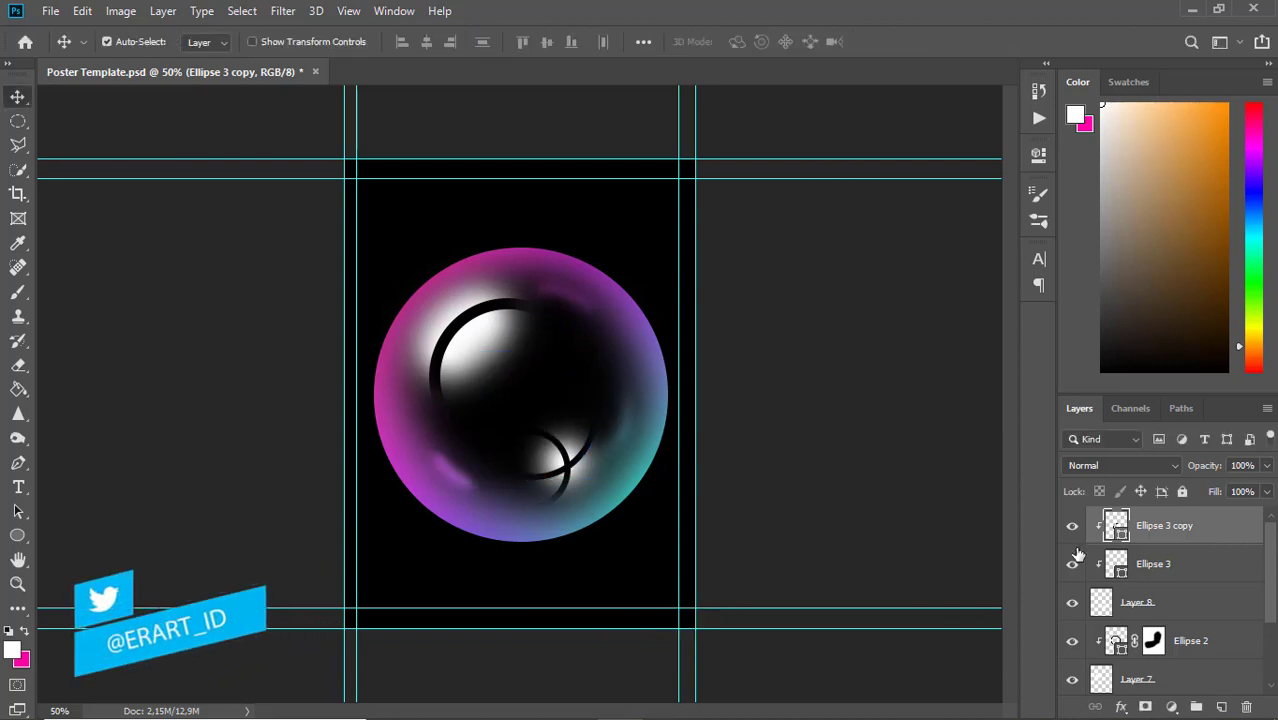
# - Outline the upper-right edge of the small highlight on Layer 8 with a curved Pen path and turn it into a selection
pyautogui.click(1101, 601)
pyautogui.press('p')
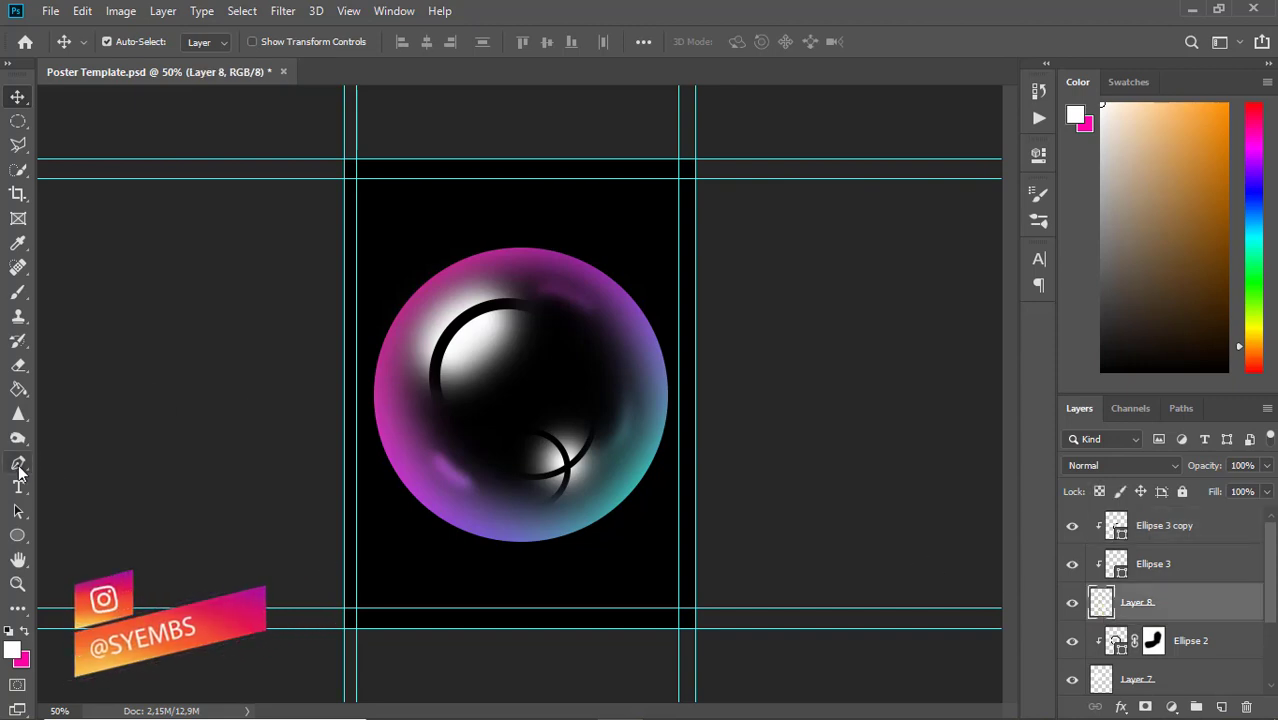
pyautogui.click(594, 480)
pyautogui.moveTo(589, 431); pyautogui.dragTo(565, 415)
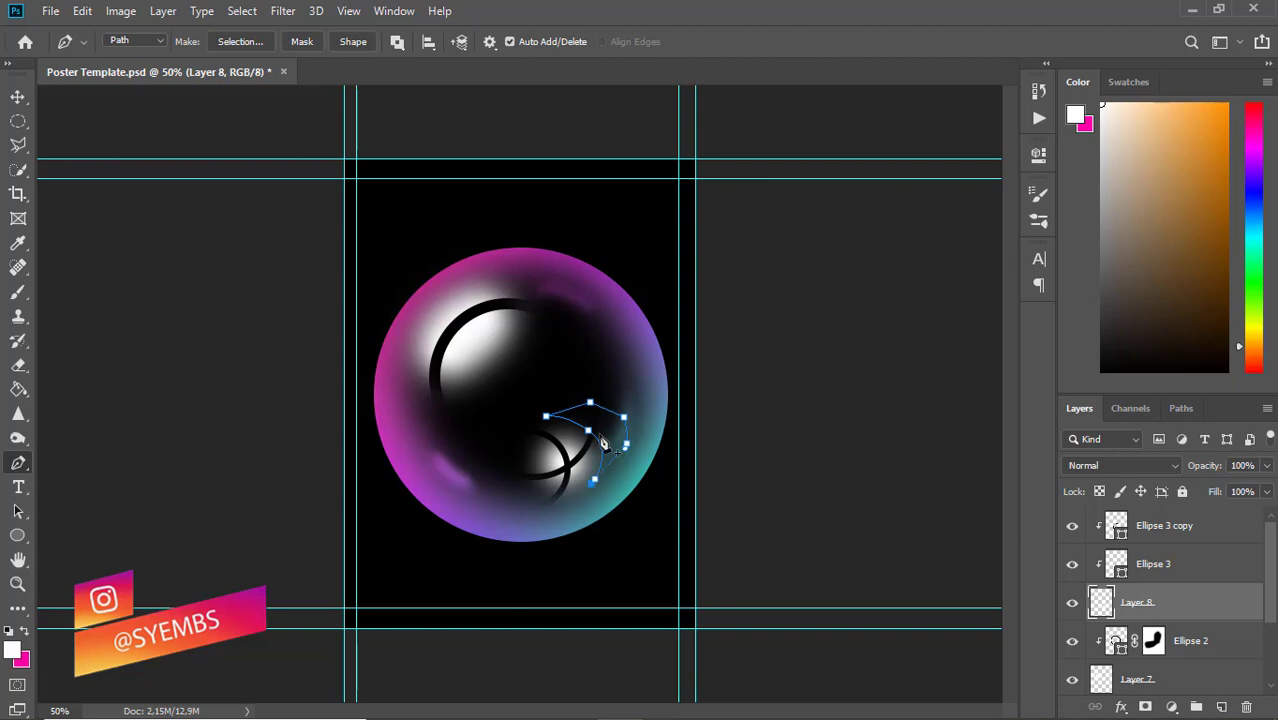
pyautogui.rightClick(603, 443)
pyautogui.click(660, 107)
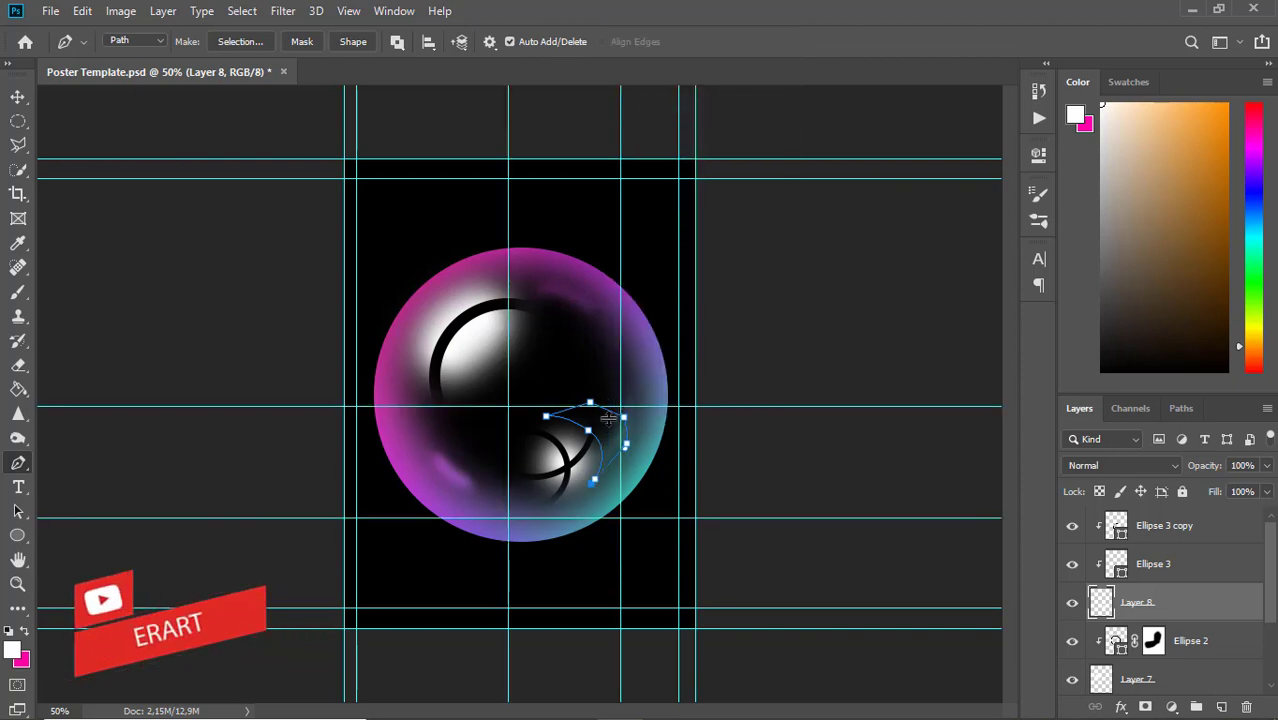
pyautogui.rightClick(608, 418)
pyautogui.click(660, 83)
pyautogui.press('Return')
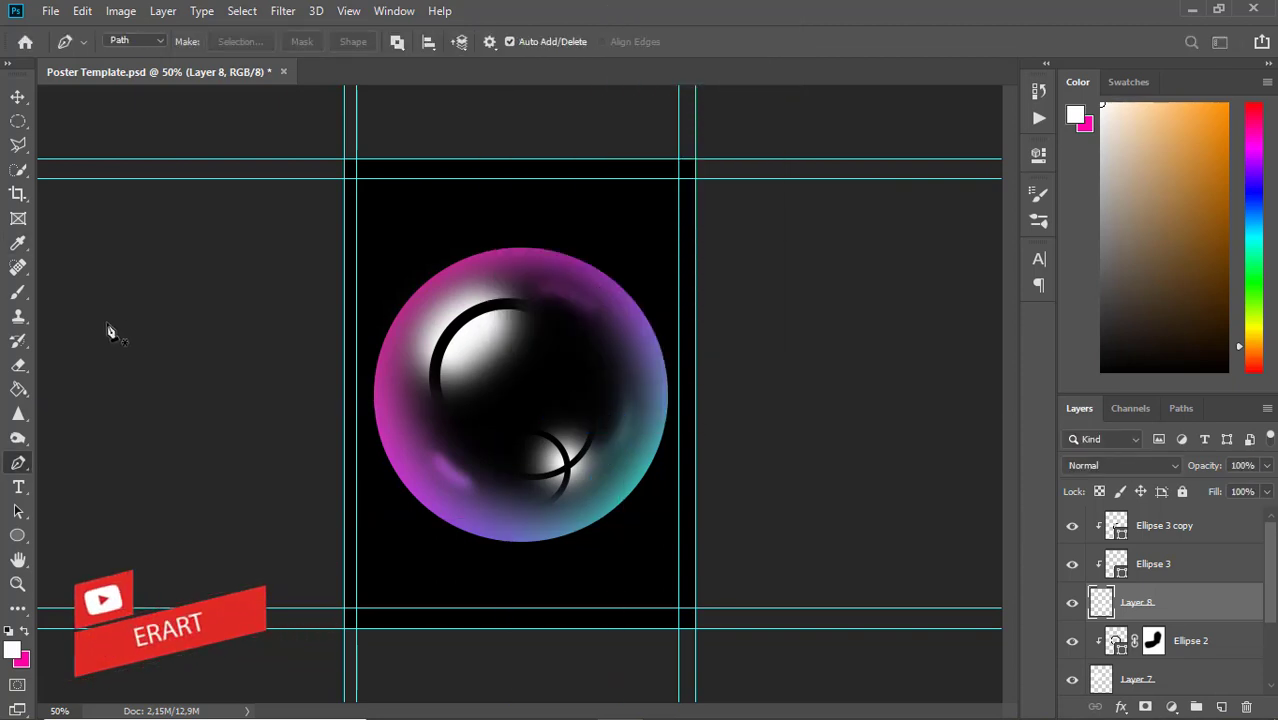
# - Erase the selected edge of the Layer 8 highlight with a soft eraser at size 60 and remove the selection
pyautogui.press('b')
pyautogui.press('e')
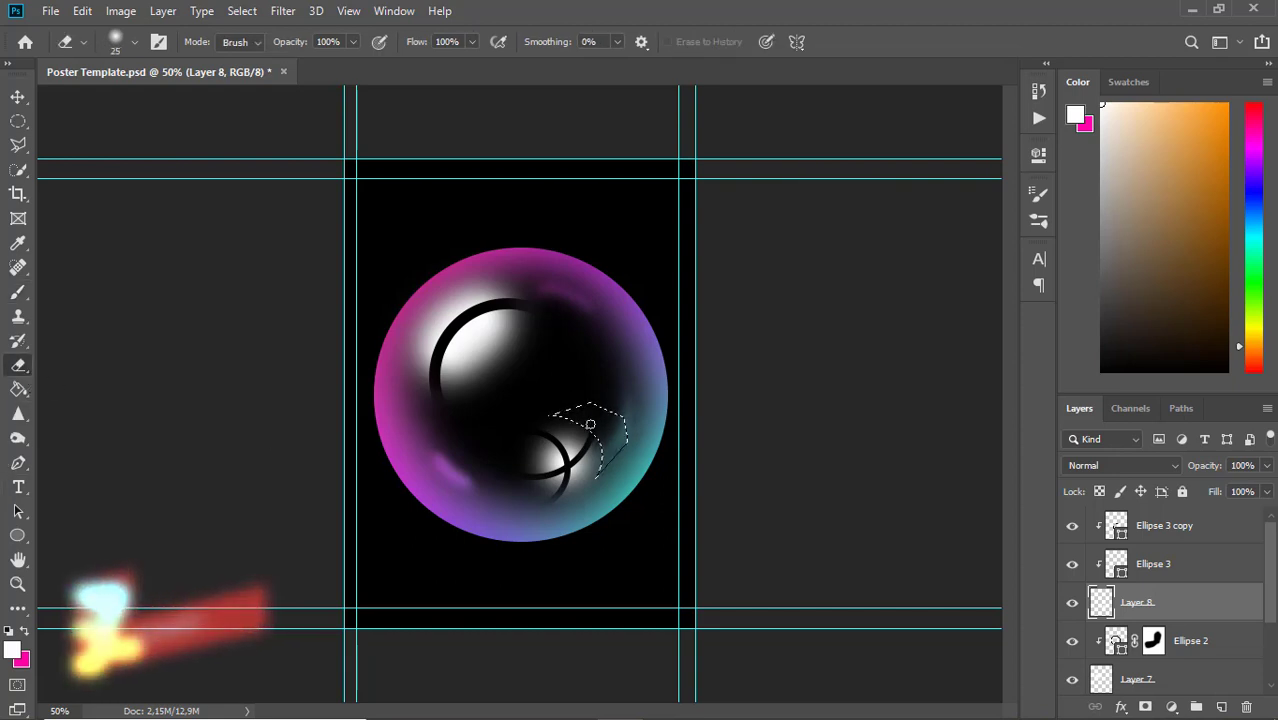
pyautogui.press(']')
pyautogui.press(']')
pyautogui.press(']')
pyautogui.press(']')
pyautogui.press(']')
pyautogui.press(']')
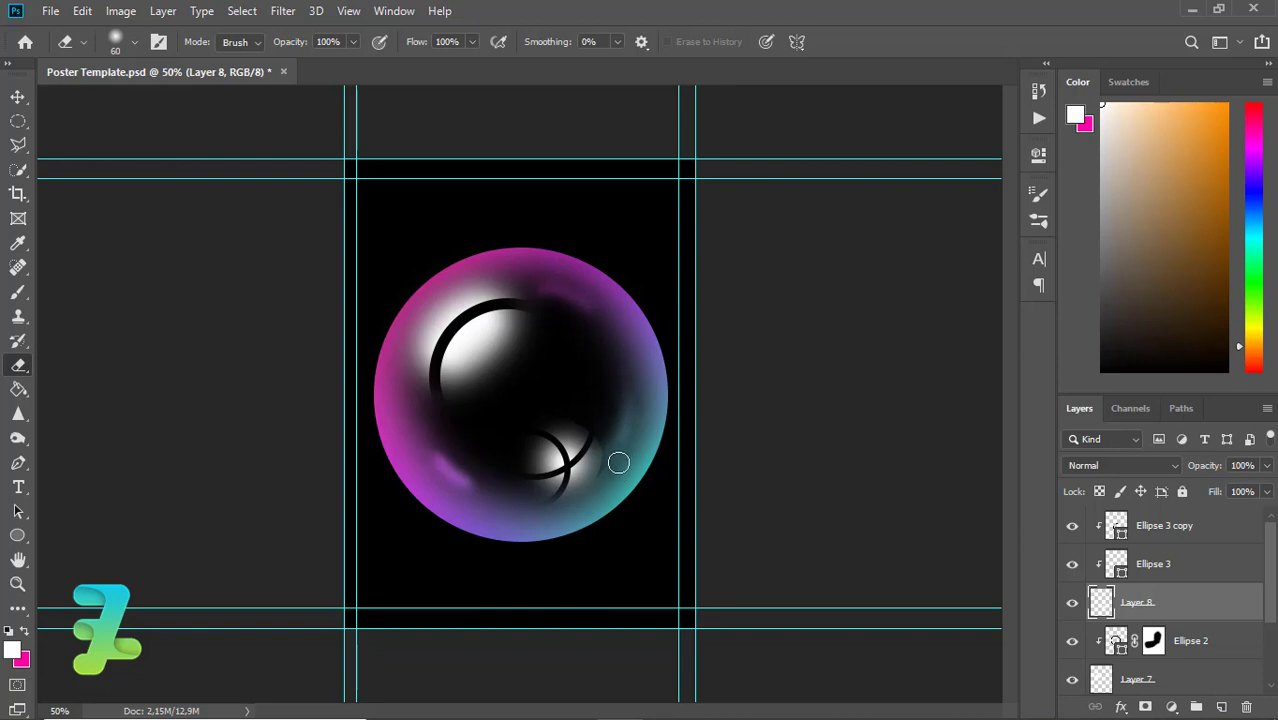
# - Select the right side of the large Layer 7 highlight with a curved Pen path and erase it to a crisp edge
pyautogui.click(1100, 672)
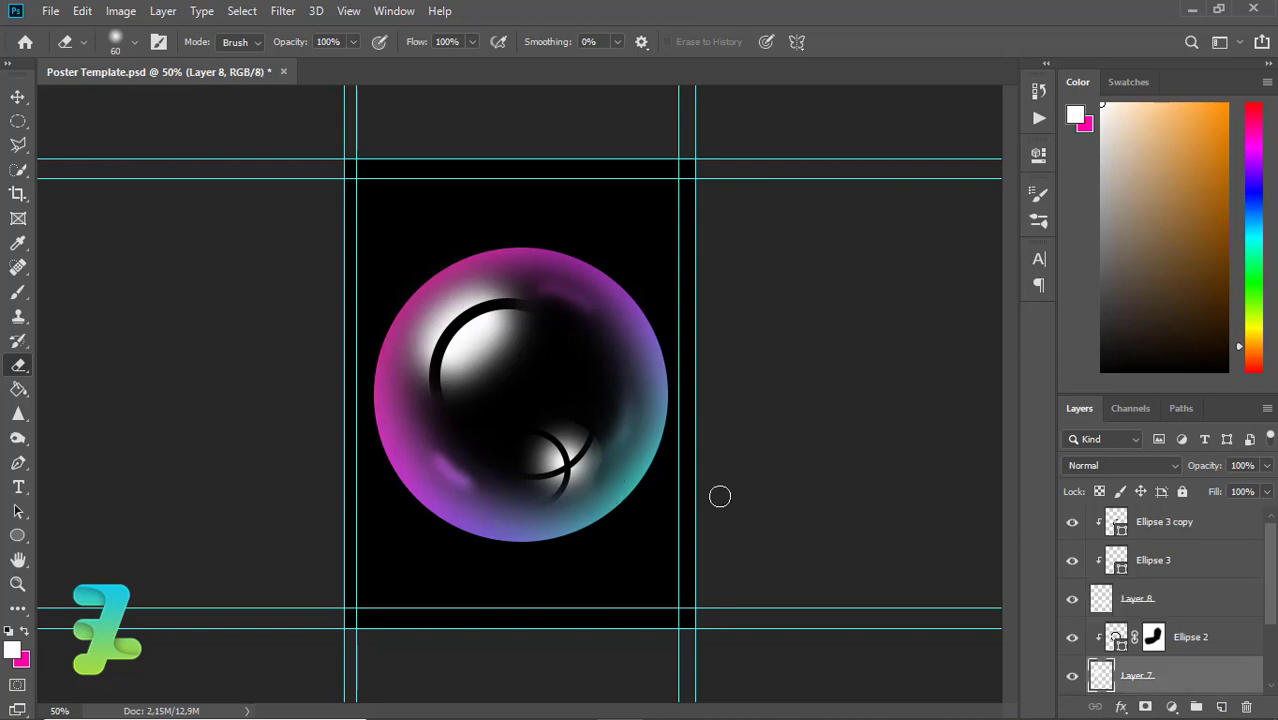
pyautogui.press('p')
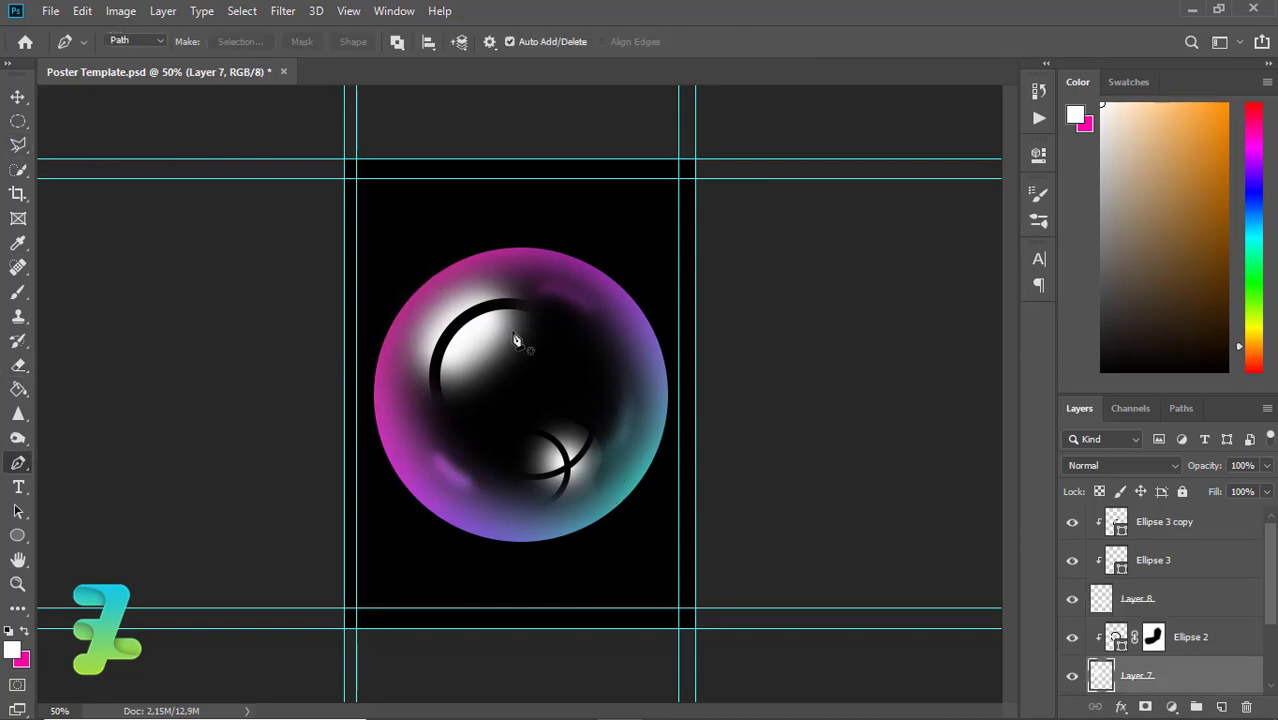
pyautogui.click(506, 347)
pyautogui.moveTo(505, 290); pyautogui.dragTo(482, 266)
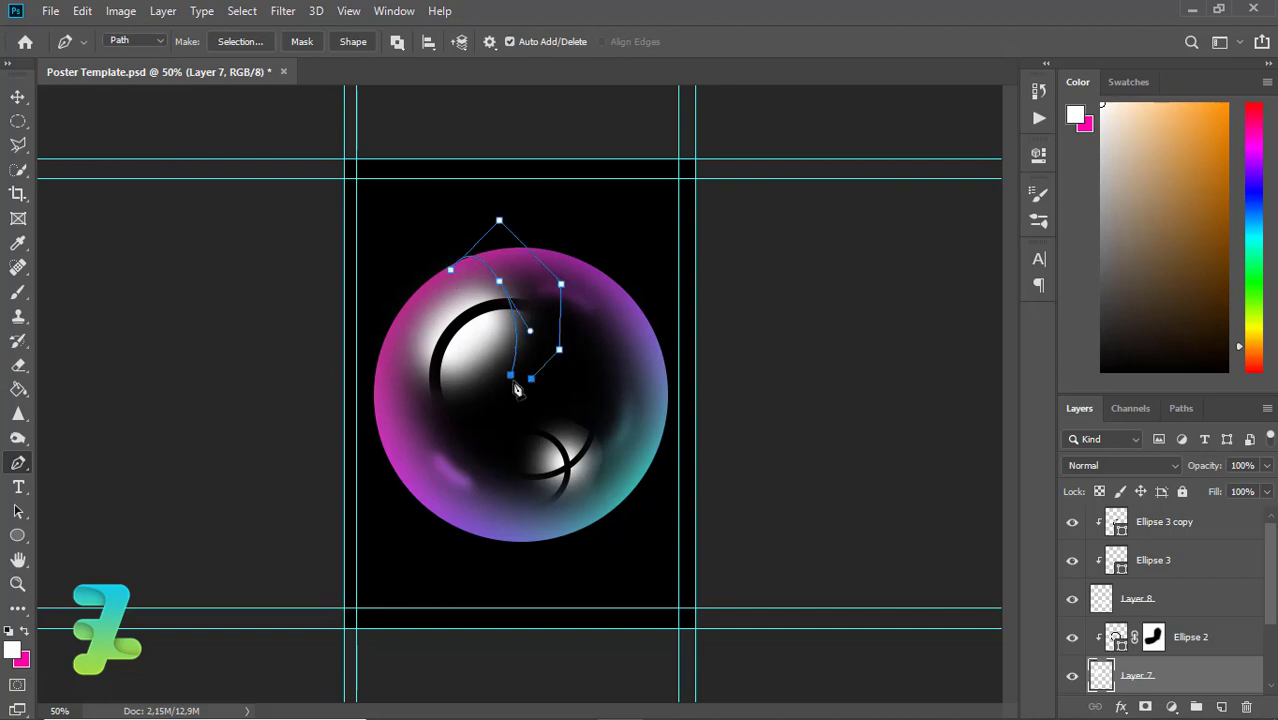
pyautogui.rightClick(545, 378)
pyautogui.click(562, 379)
pyautogui.press('Return')
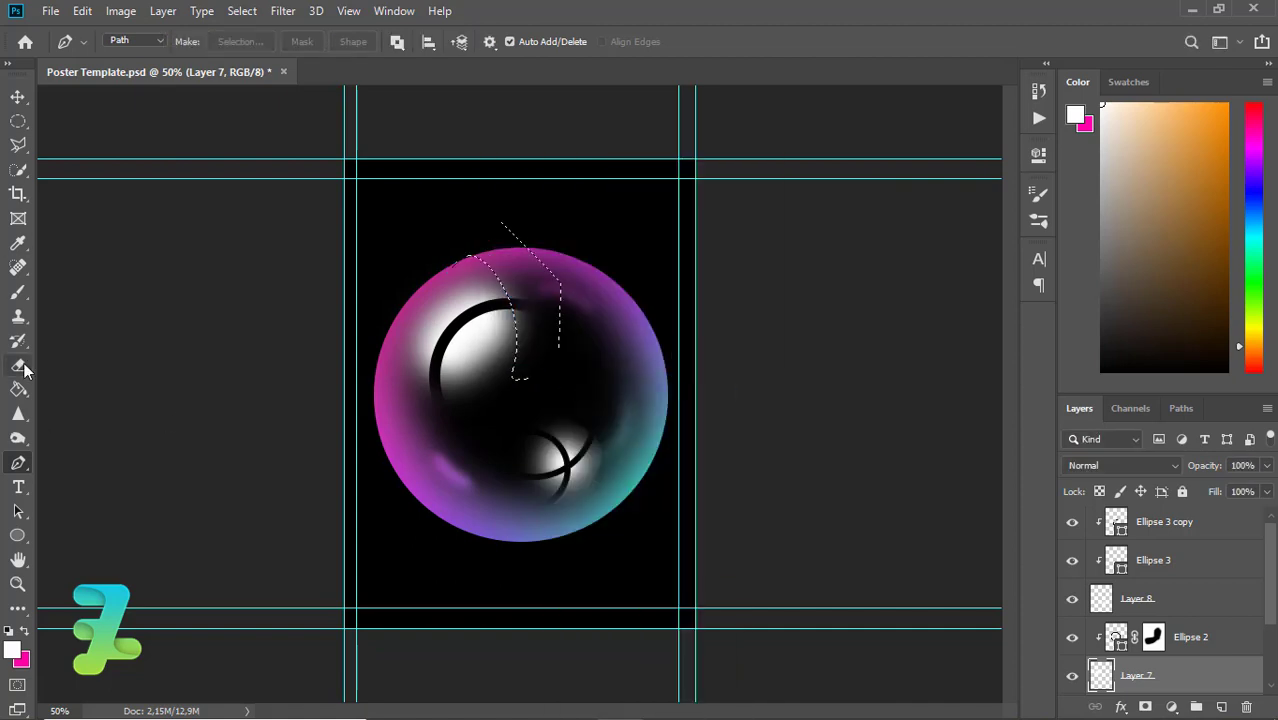
pyautogui.click(22, 368)
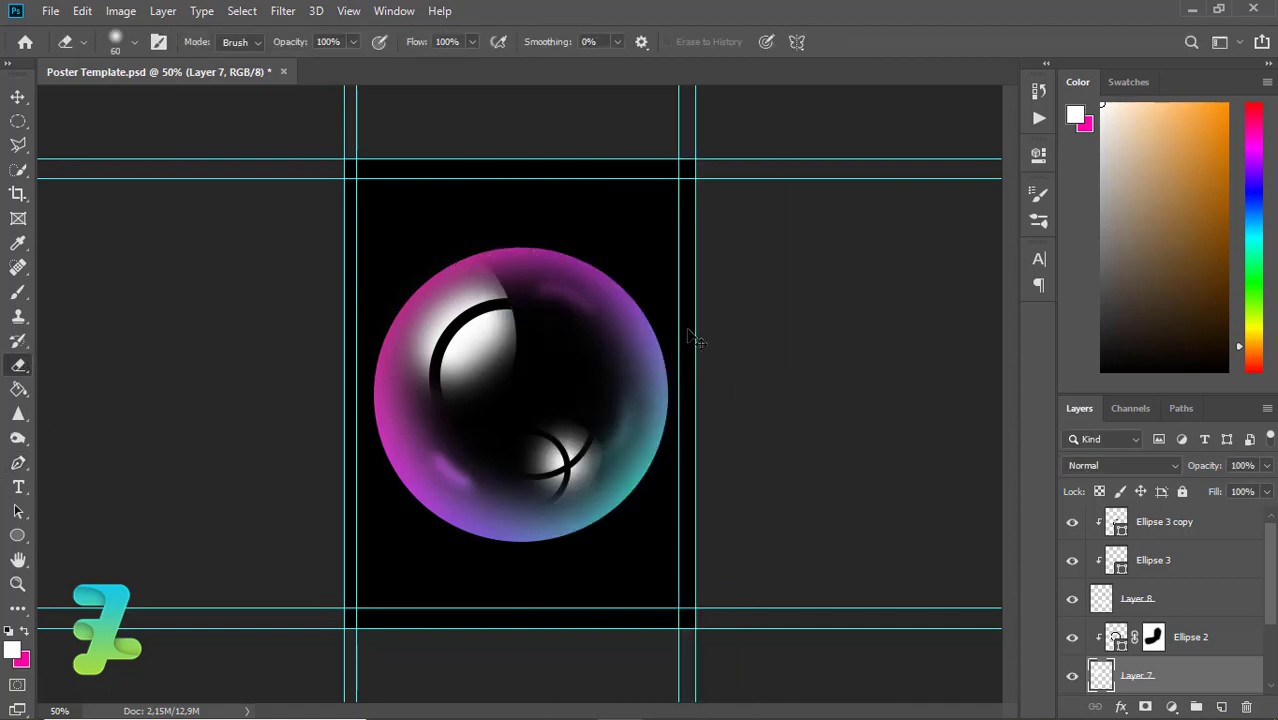
pyautogui.hotkey('ctrl', '-')
pyautogui.hotkey('ctrl', '+')
# - Add a new layer above Ellipse 3 copy and choose the Flare 61 brush from the Free Lens Flares Photoshop Brushes set
pyautogui.click(1195, 525)
pyautogui.click(1221, 707)
pyautogui.click(18, 291)
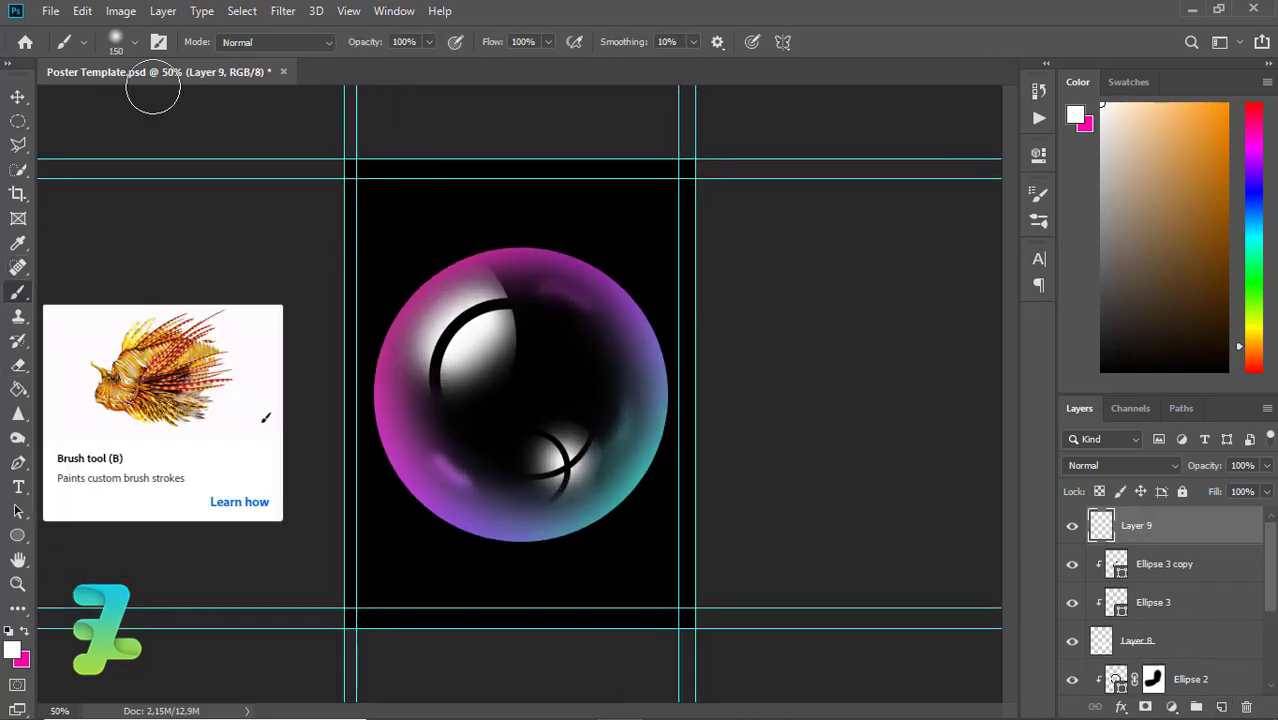
pyautogui.click(134, 41)
pyautogui.moveTo(229, 246); pyautogui.dragTo(228, 325)
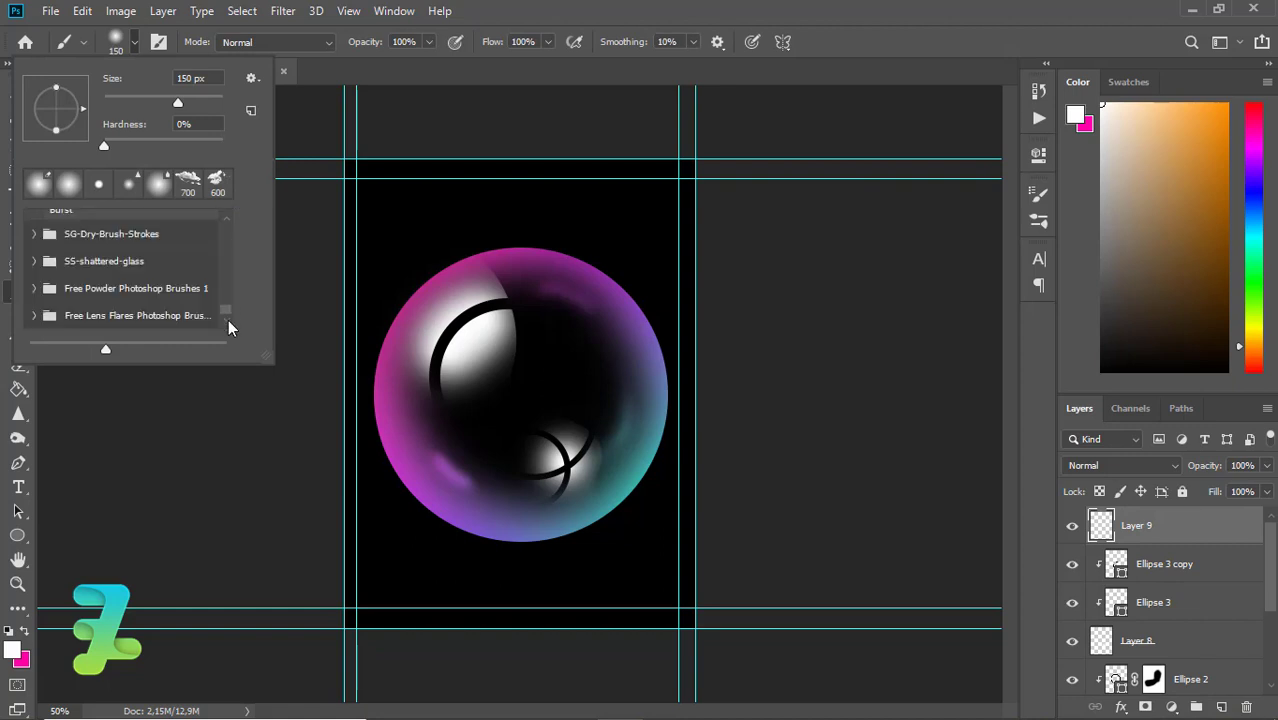
pyautogui.scroll(-2, 228, 289)
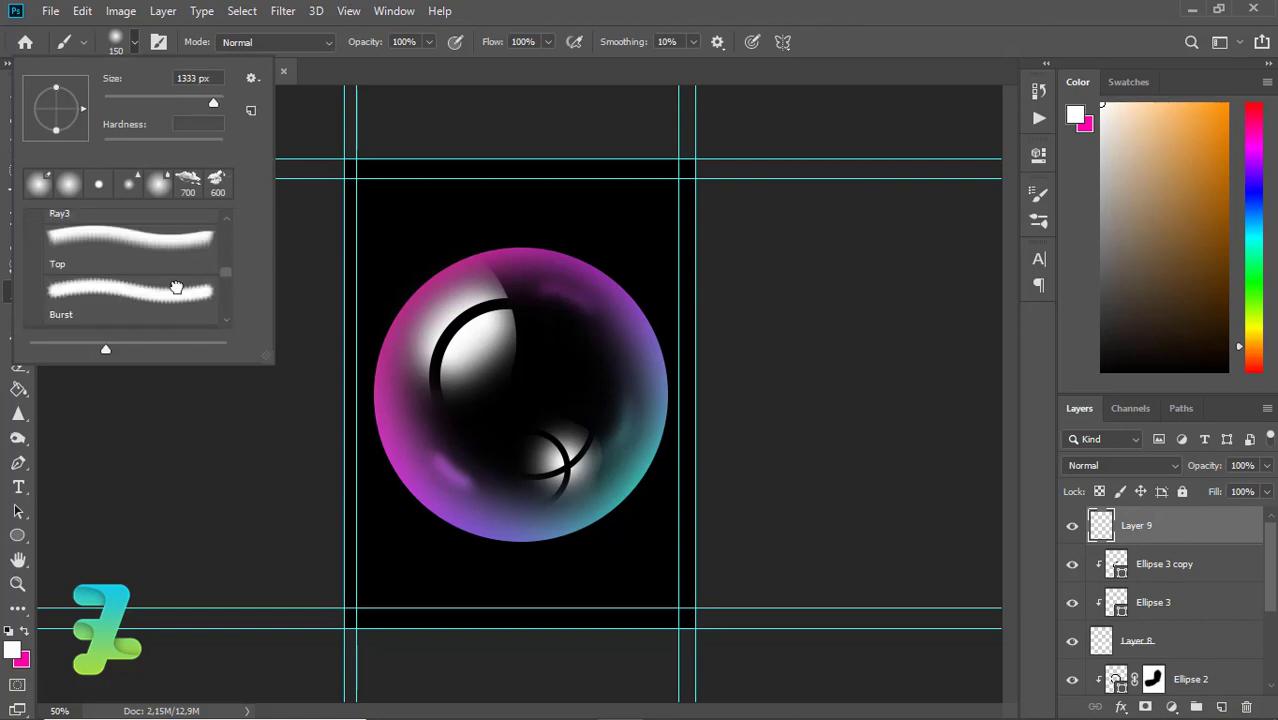
pyautogui.click(176, 288)
pyautogui.scroll(-2, 227, 285)
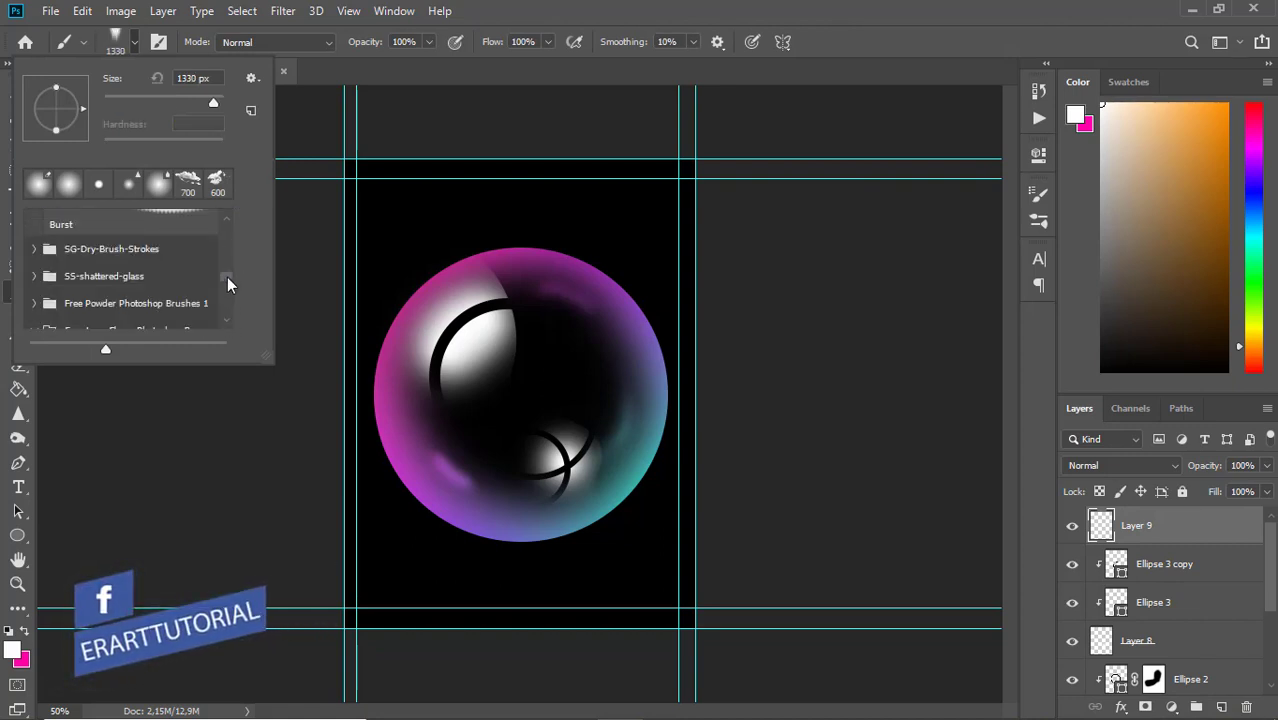
pyautogui.moveTo(228, 278)
pyautogui.mouseDown()
pyautogui.moveTo(224, 228)
pyautogui.moveTo(226, 252)
pyautogui.mouseUp()
pyautogui.click(38, 322)
pyautogui.click(171, 250)
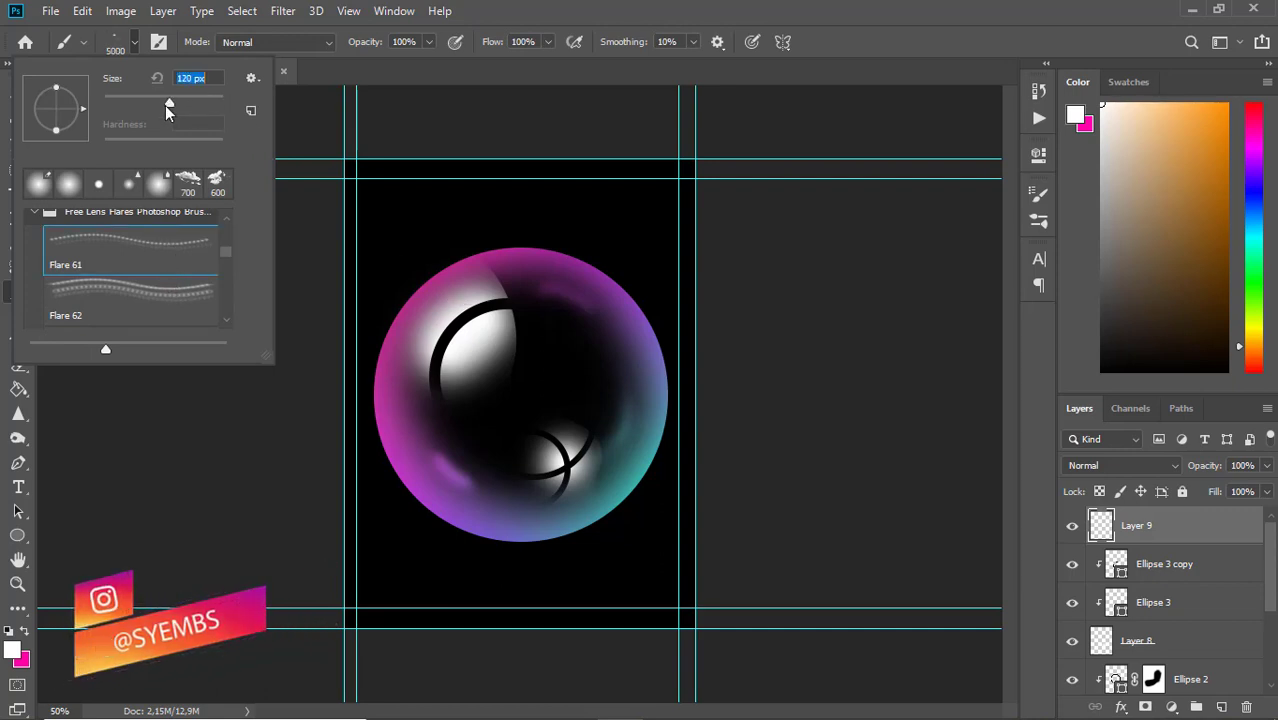
# - Try a white flare over the large highlight with the brush enlarged to 400 px and undo it
pyautogui.write(']]]]]]]')
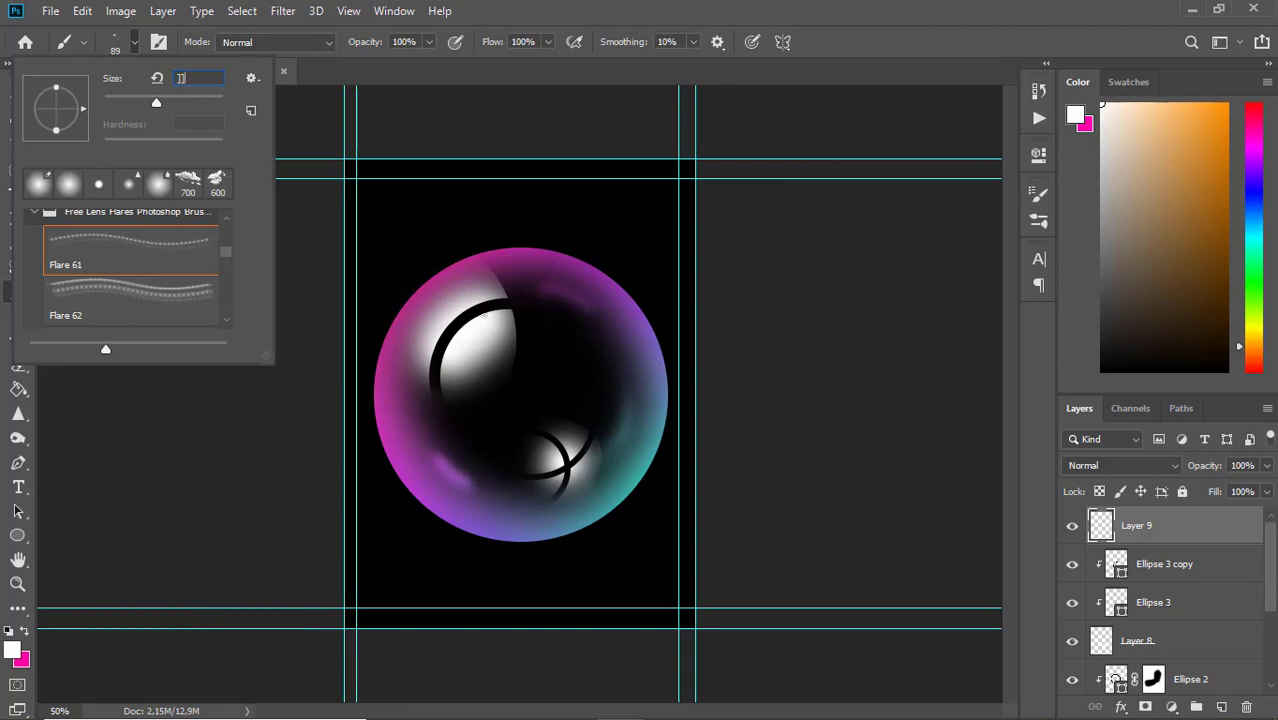
pyautogui.click(137, 43)
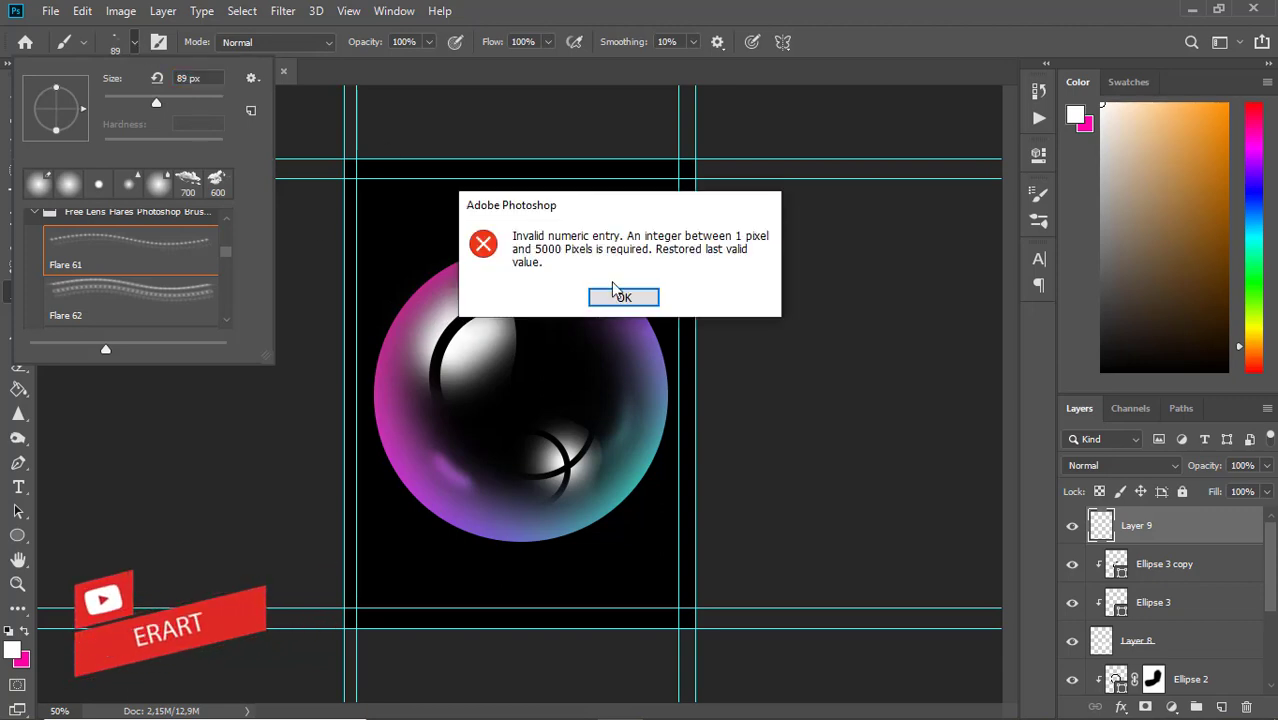
pyautogui.press('Return')
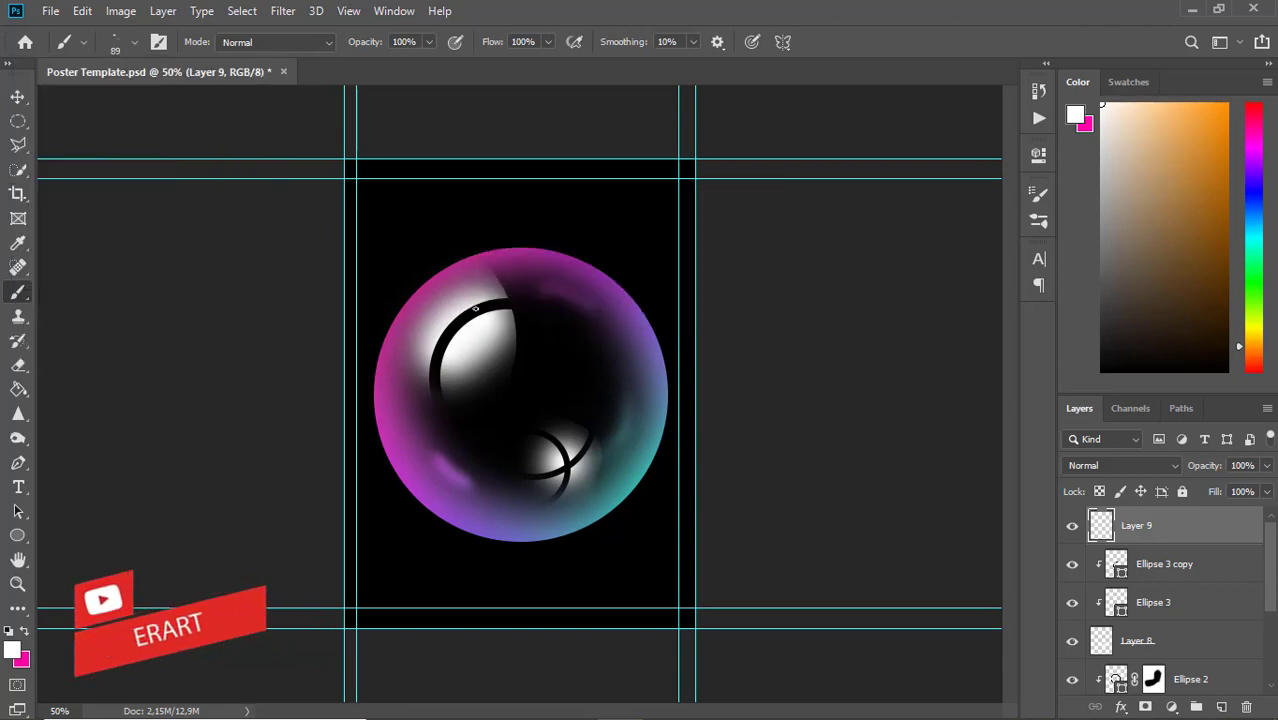
pyautogui.press(']')
pyautogui.press(']')
pyautogui.press(']')
pyautogui.press(']')
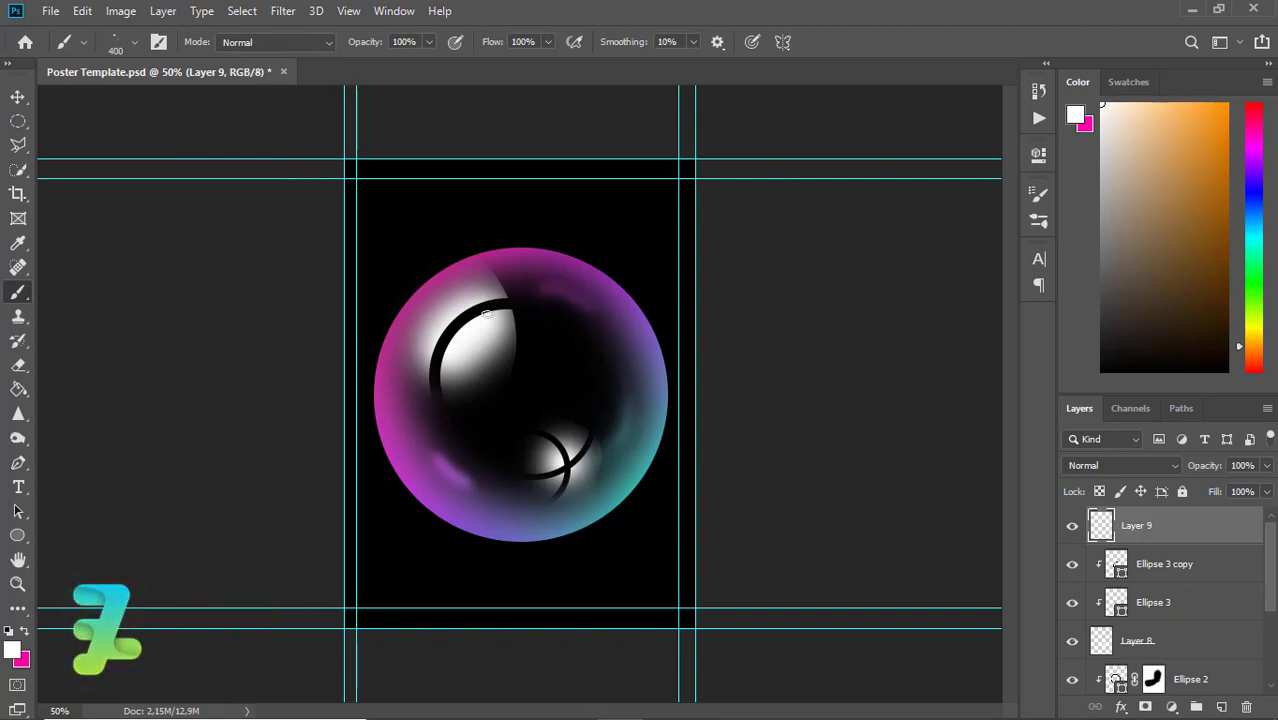
pyautogui.moveTo(490, 325)
pyautogui.mouseDown()
pyautogui.moveTo(527, 271)
pyautogui.moveTo(500, 335)
pyautogui.mouseUp()
pyautogui.hotkey('ctrl', 'z')
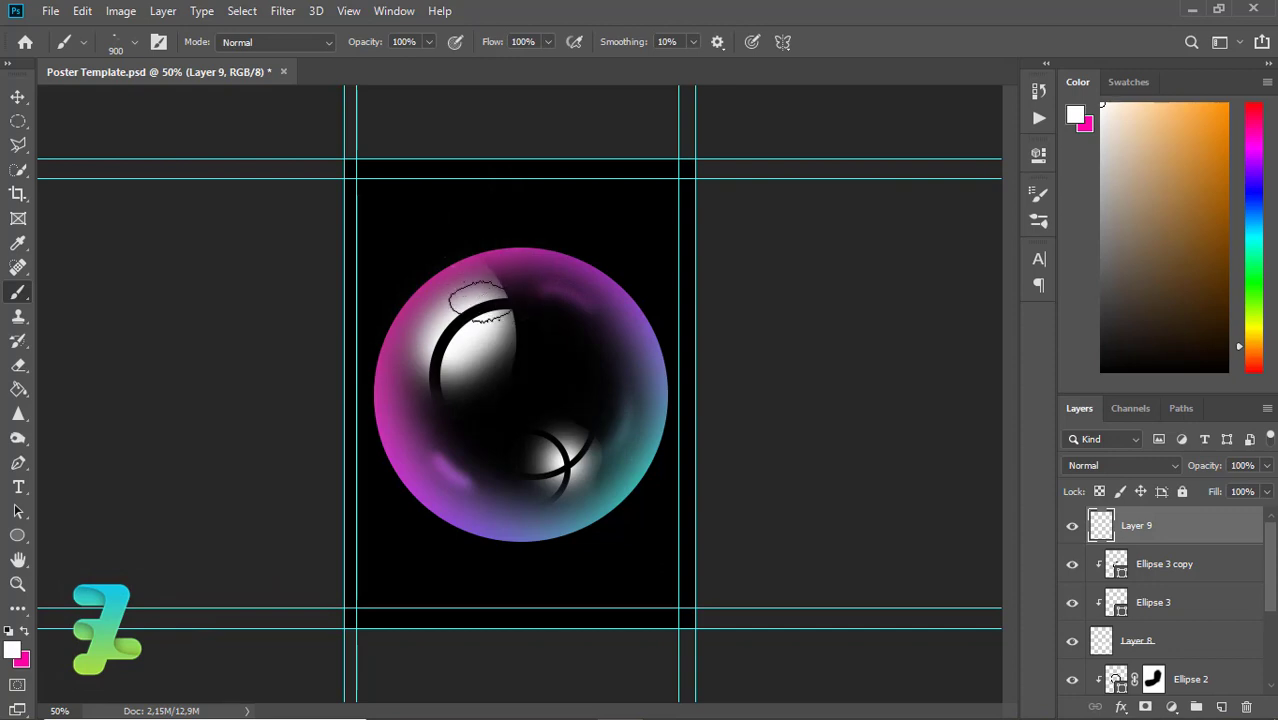
# - Browse the lens flare brushes from Flare 62 onward and choose Flare 68 at a size of 199 px
pyautogui.click(133, 42)
pyautogui.click(169, 286)
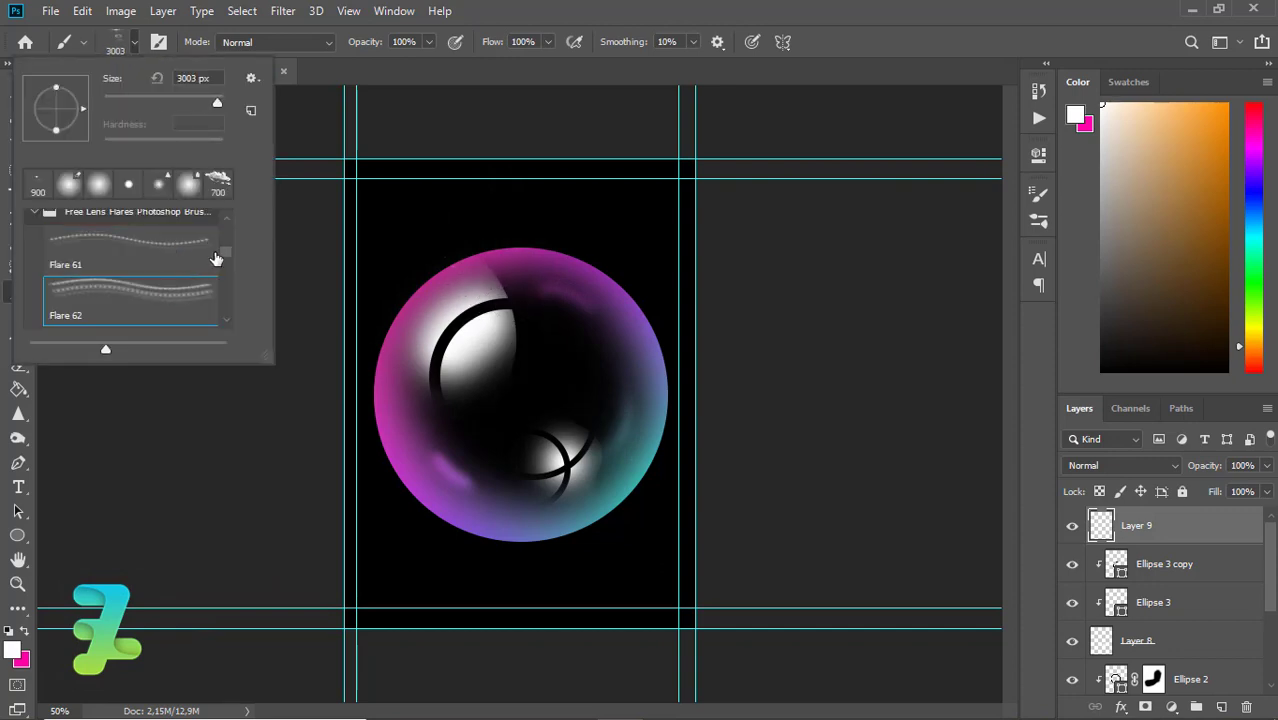
pyautogui.scroll(-2, 229, 256)
pyautogui.click(163, 279)
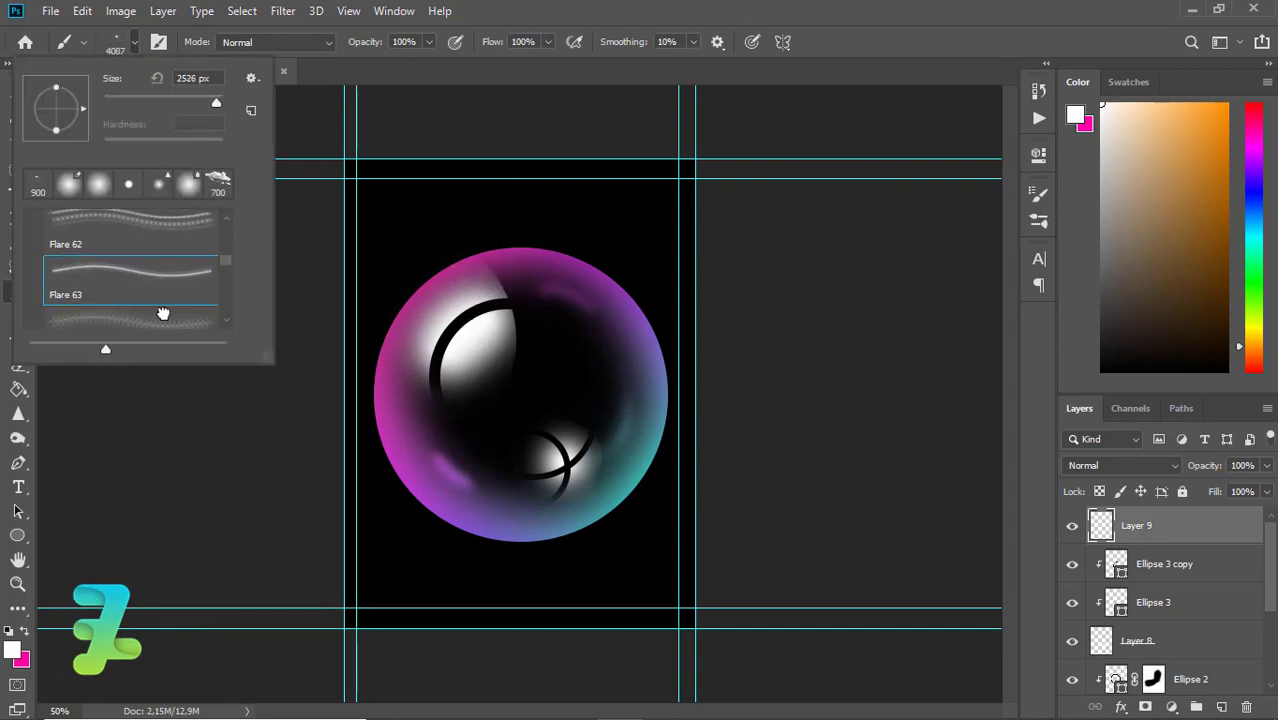
pyautogui.click(163, 314)
pyautogui.scroll(-4, 181, 286)
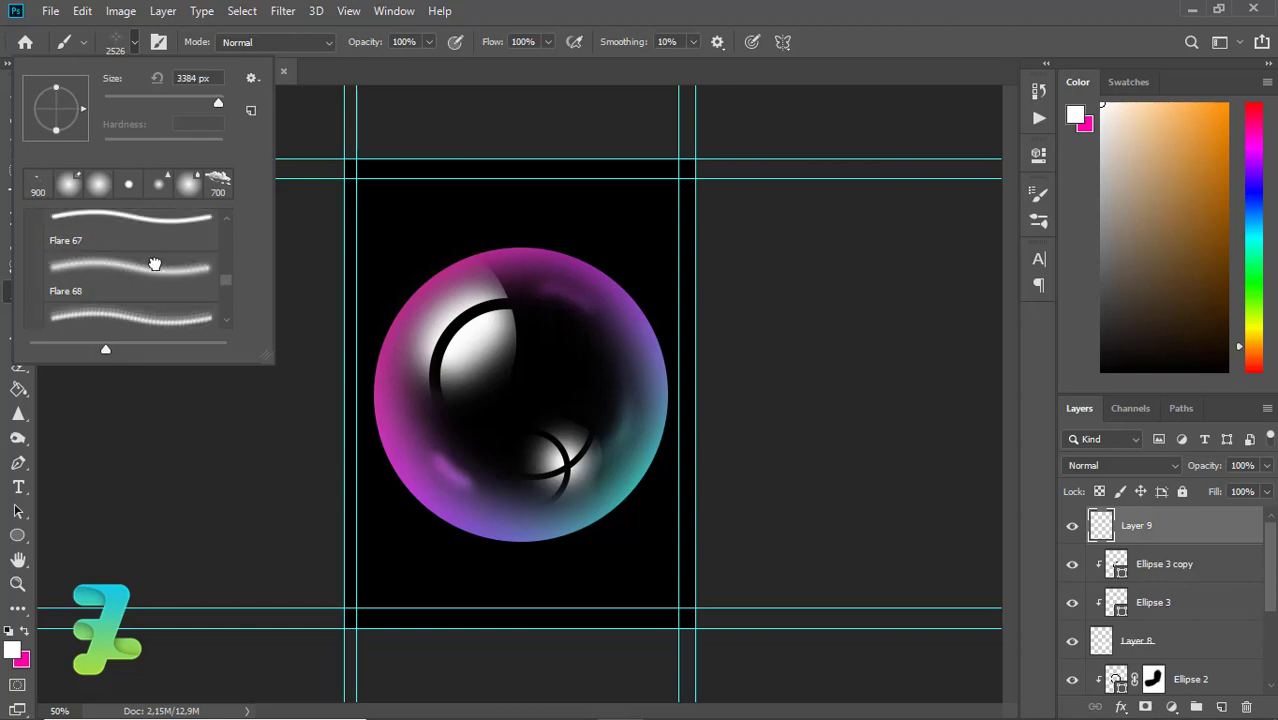
pyautogui.click(155, 270)
pyautogui.click(156, 309)
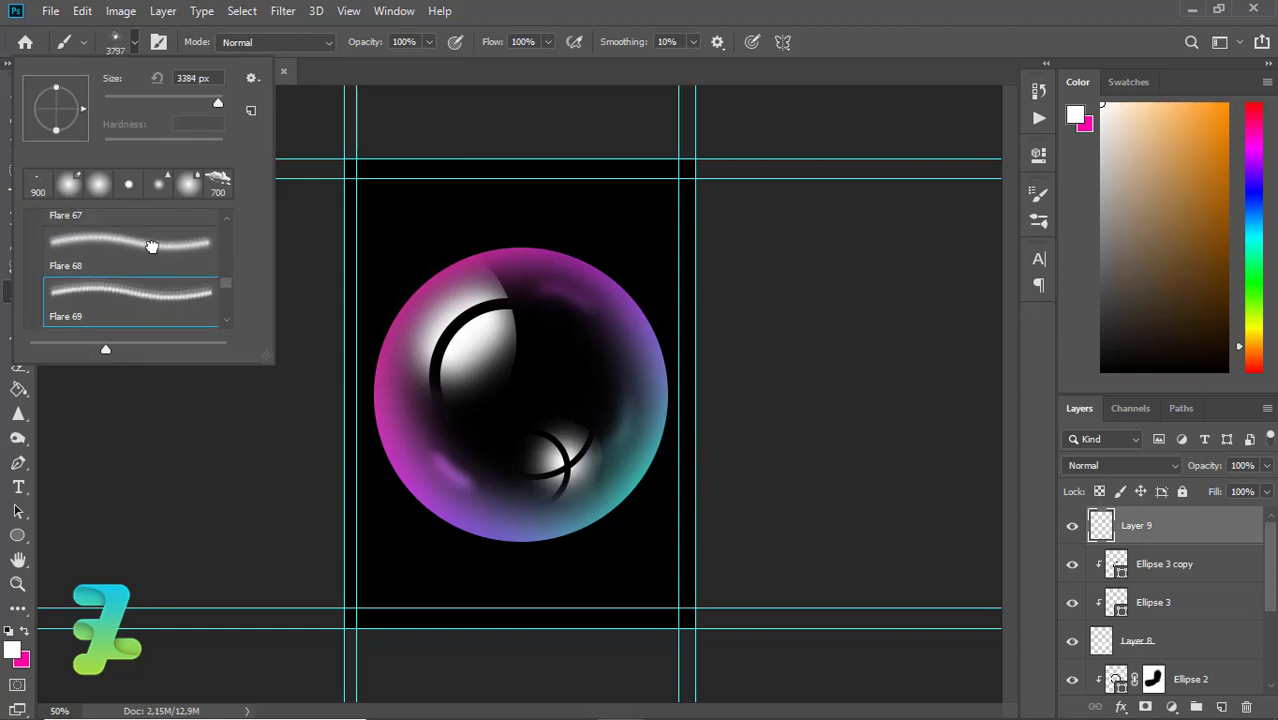
pyautogui.click(151, 246)
pyautogui.press('Return')
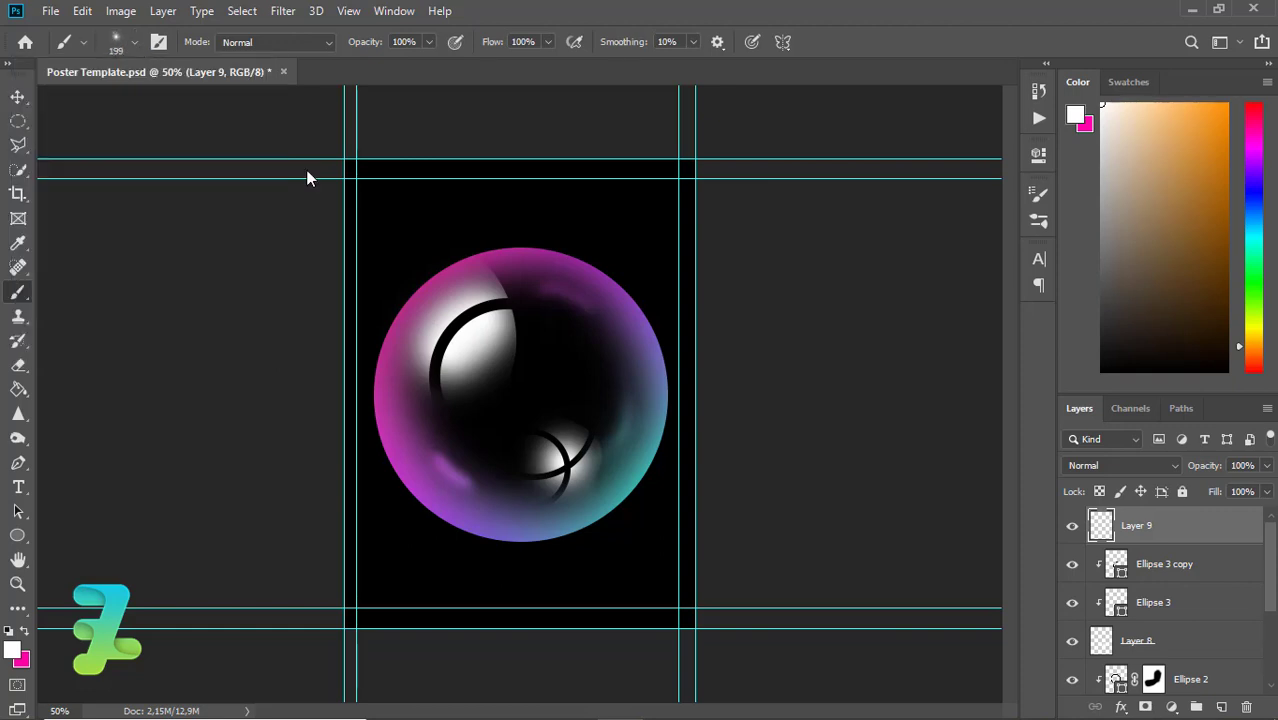
# - Try white Flare 68 stamps over the large highlight with the brush enlarged to 400 px and undo them
pyautogui.click(489, 303)
pyautogui.hotkey('ctrl', 'z')
pyautogui.press(']')
pyautogui.press(']')
pyautogui.click(493, 304)
pyautogui.click(492, 302)
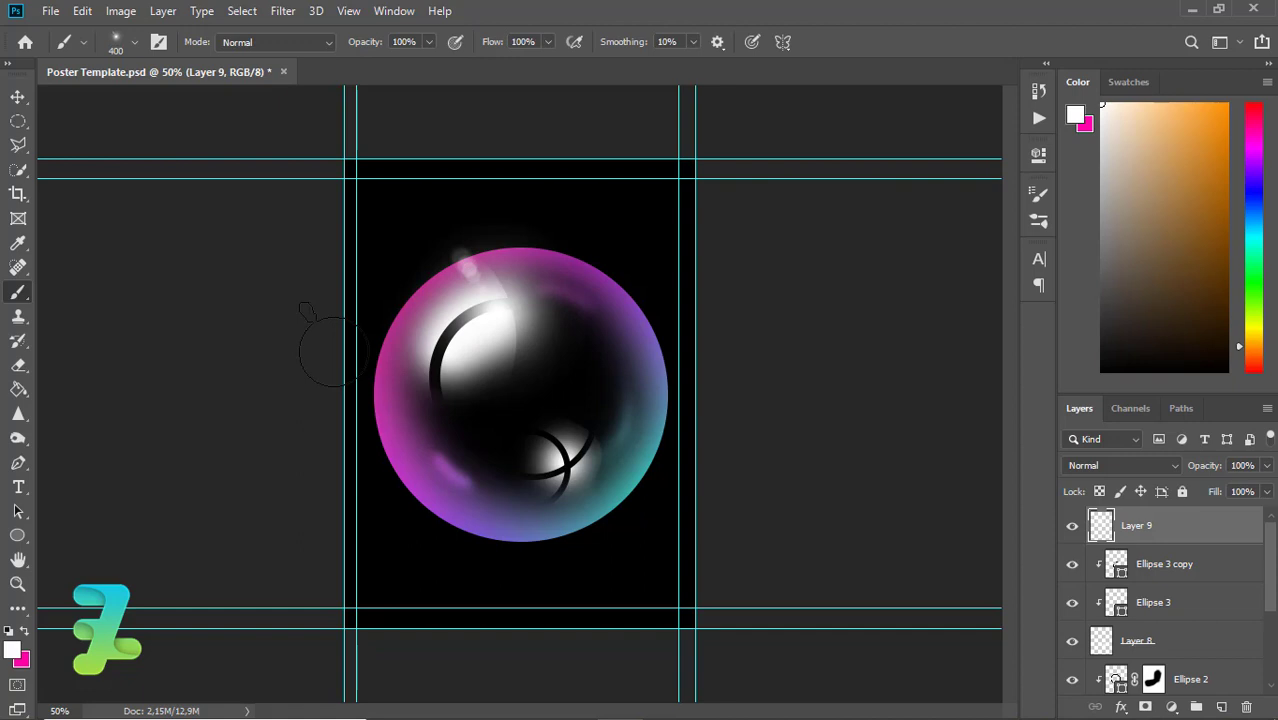
pyautogui.hotkey('ctrl', 'z')
pyautogui.hotkey('ctrl', 'z')
# - Choose the Flare 70 brush and reduce its size to 243 px
pyautogui.click(134, 42)
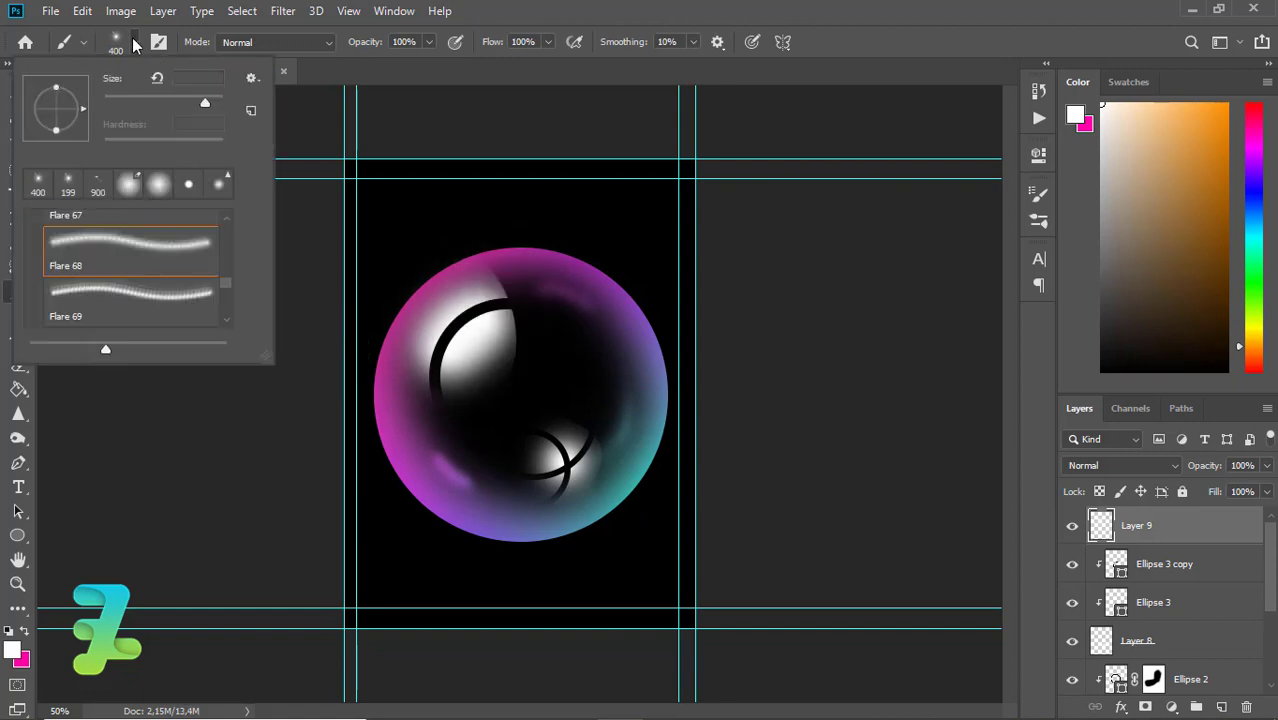
pyautogui.click(200, 296)
pyautogui.scroll(-1, 222, 326)
pyautogui.click(217, 323)
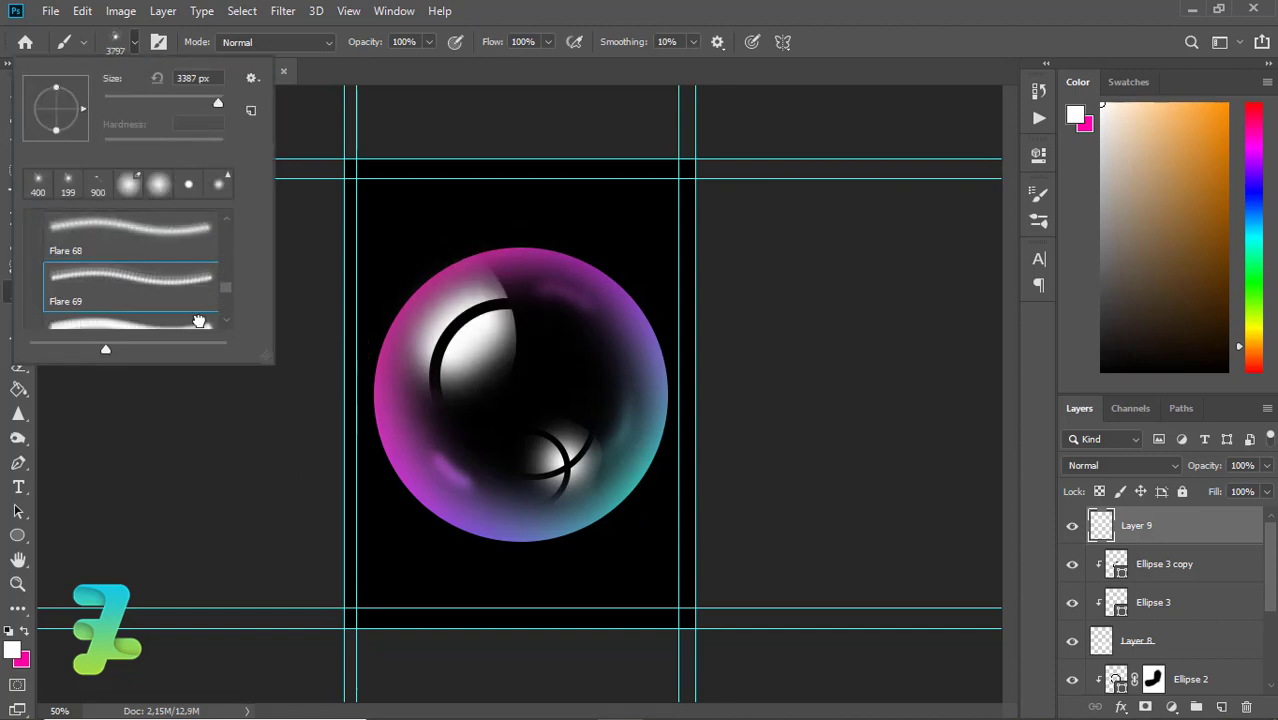
pyautogui.click(140, 42)
pyautogui.click(520, 395)
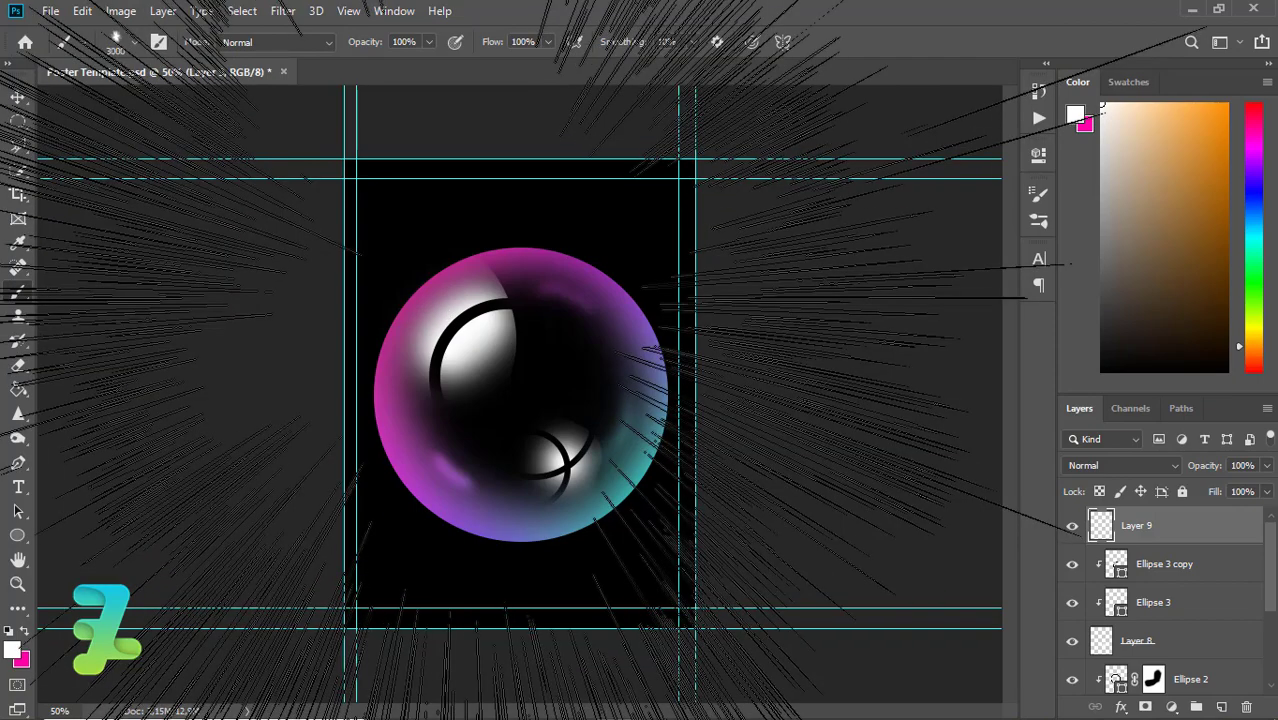
pyautogui.hotkey('ctrl', 'z')
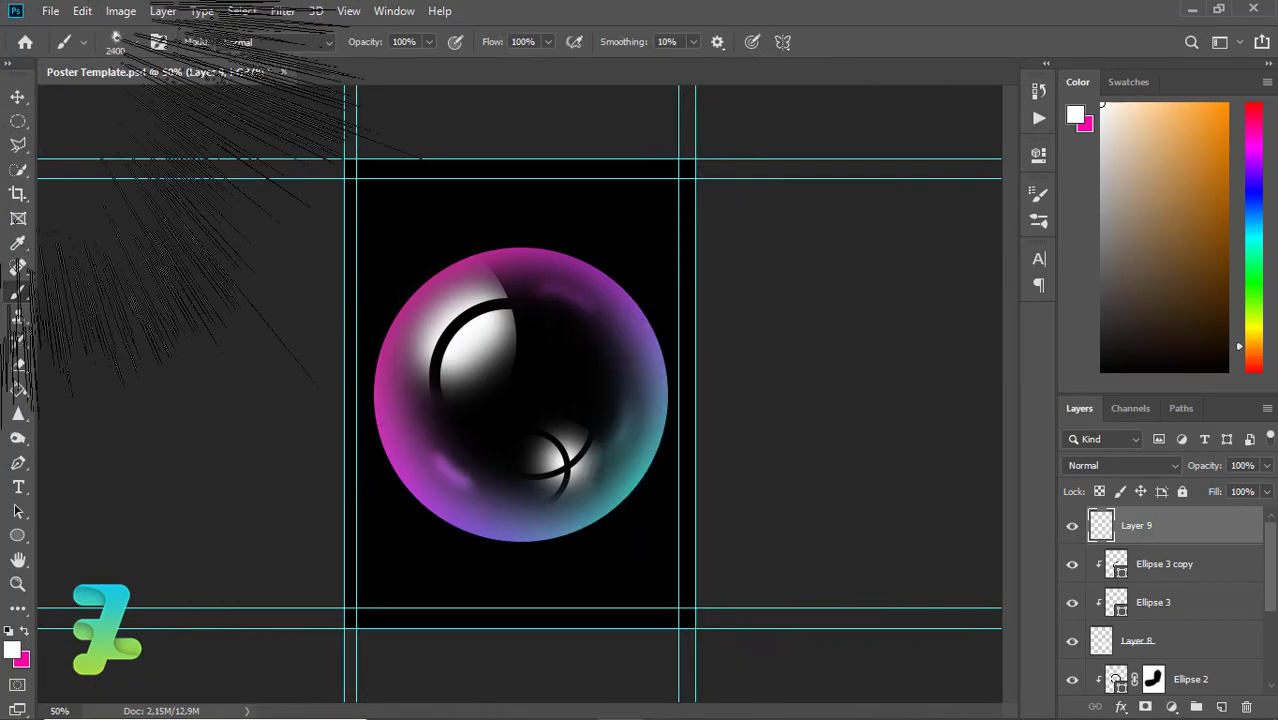
pyautogui.click(134, 41)
pyautogui.moveTo(220, 104); pyautogui.dragTo(207, 104)
pyautogui.click(134, 43)
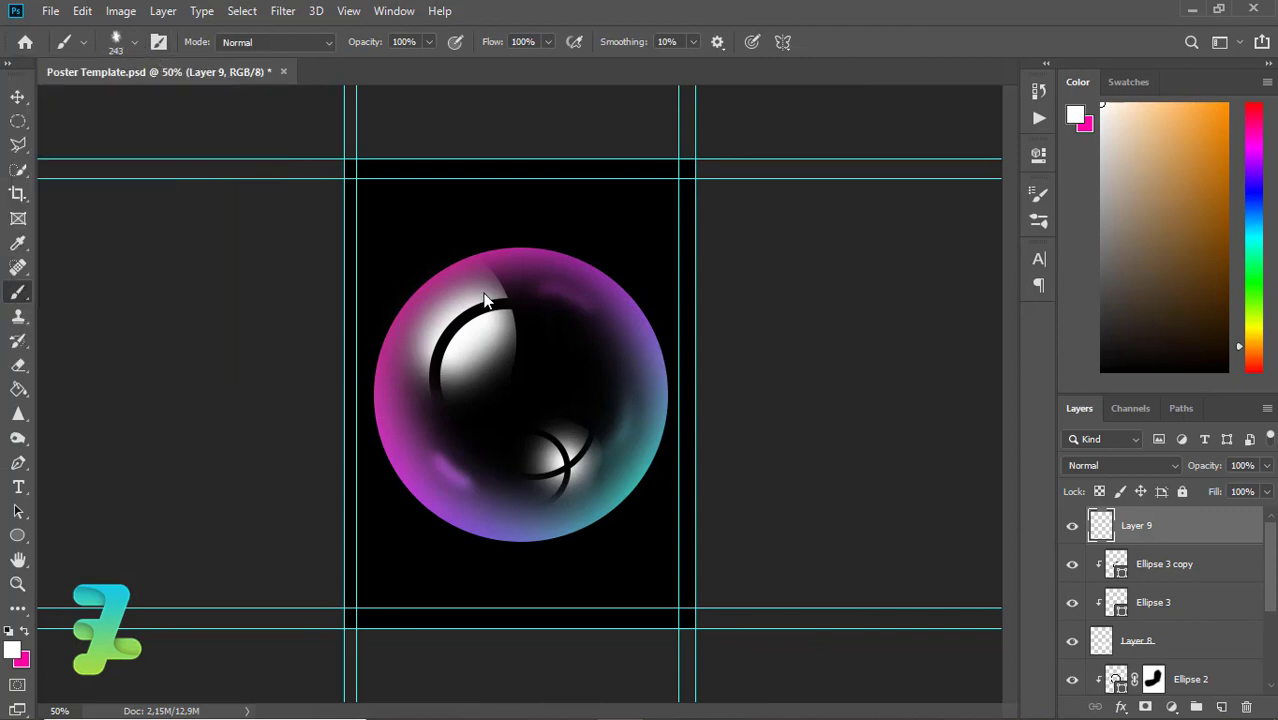
# - Switch to the Flare 71 brush and reduce its size to 193 px
pyautogui.click(134, 43)
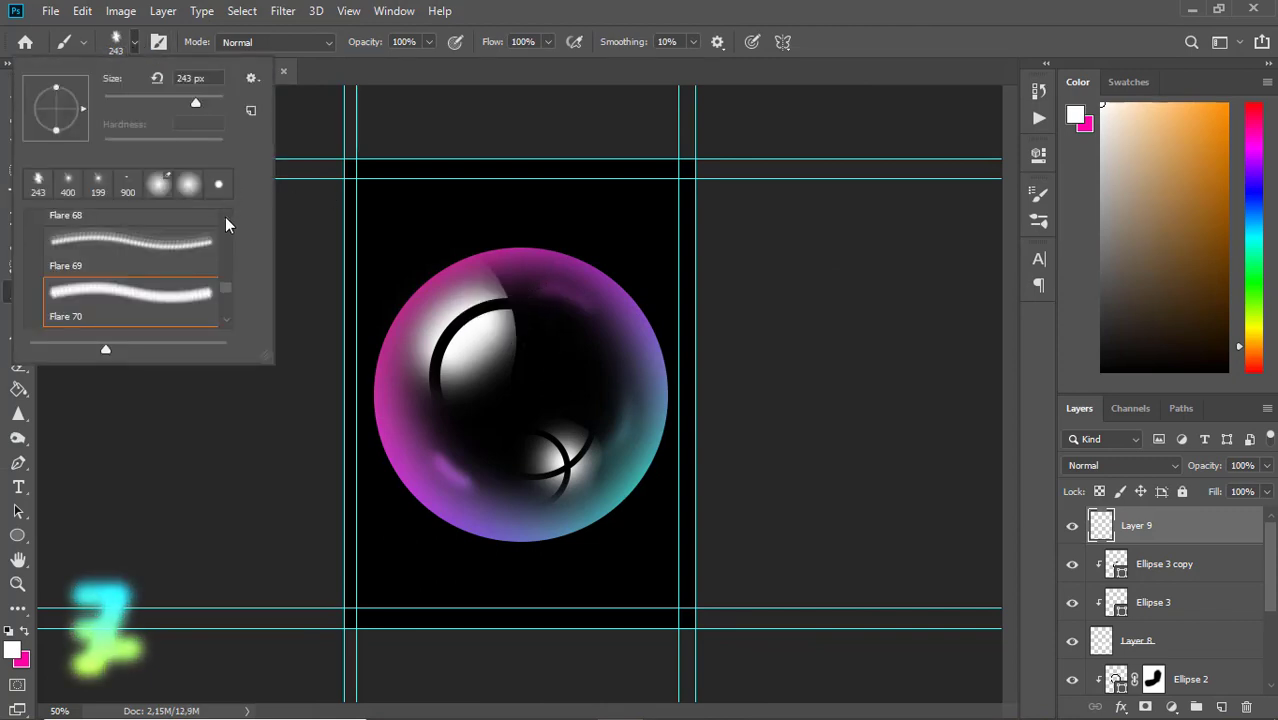
pyautogui.scroll(-1, 228, 292)
pyautogui.click(183, 291)
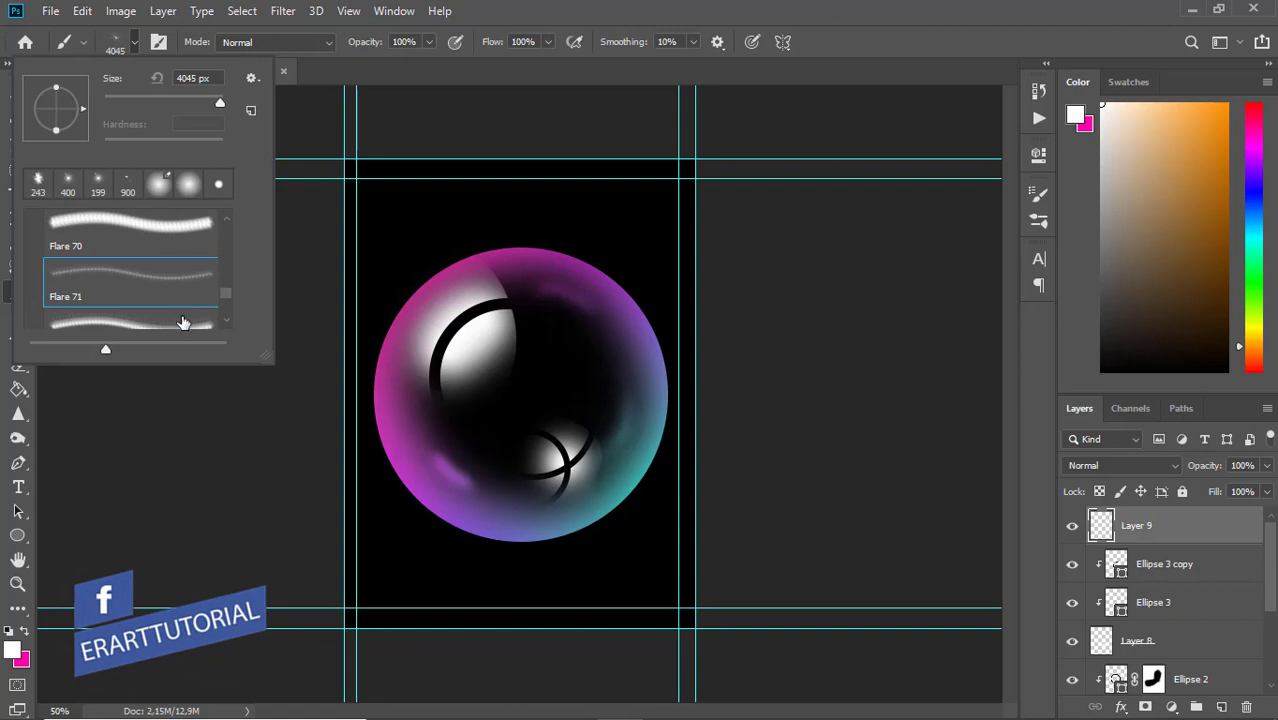
pyautogui.click(134, 43)
pyautogui.click(134, 43)
pyautogui.moveTo(220, 104); pyautogui.dragTo(191, 104)
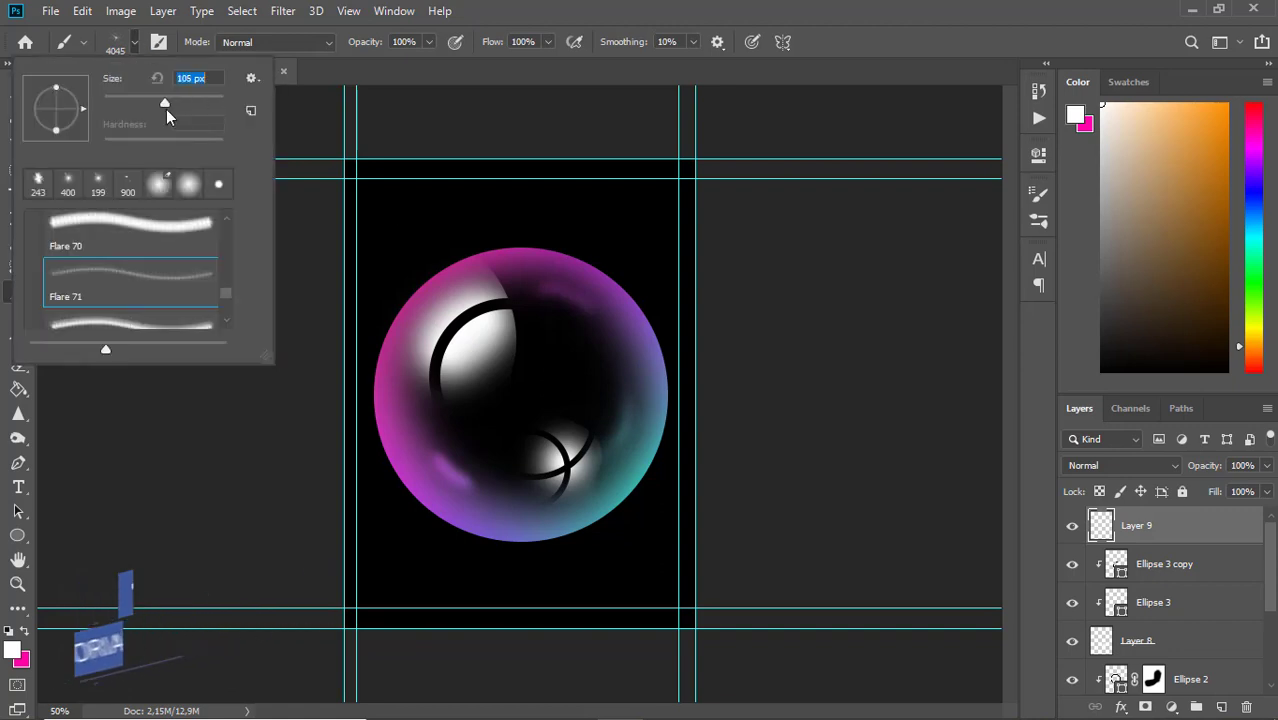
pyautogui.click(139, 44)
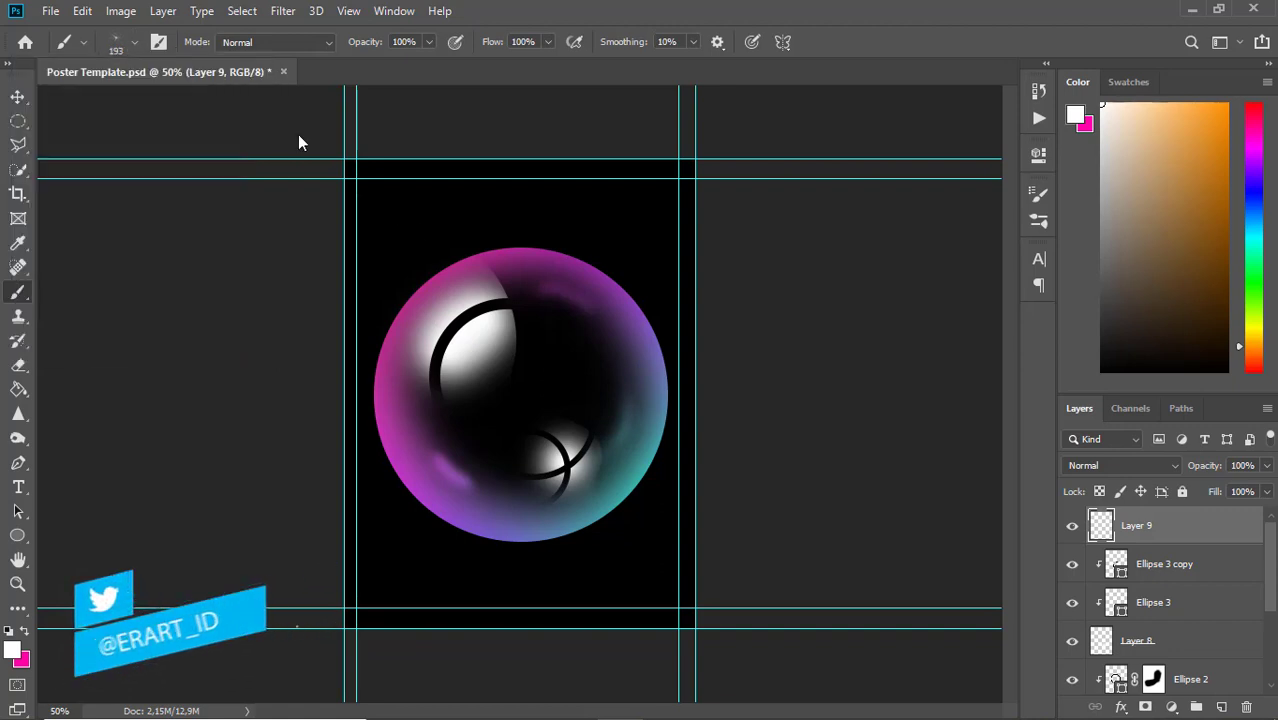
# - Enlarge the flare brush to 900 px, try one stamp on the large highlight's upper arc and undo it
pyautogui.press(']')
pyautogui.press(']')
pyautogui.press(']')
pyautogui.press(']')
pyautogui.press(']')
pyautogui.press(']')
pyautogui.press(']')
pyautogui.press(']')
pyautogui.press(']')
pyautogui.click(498, 304)
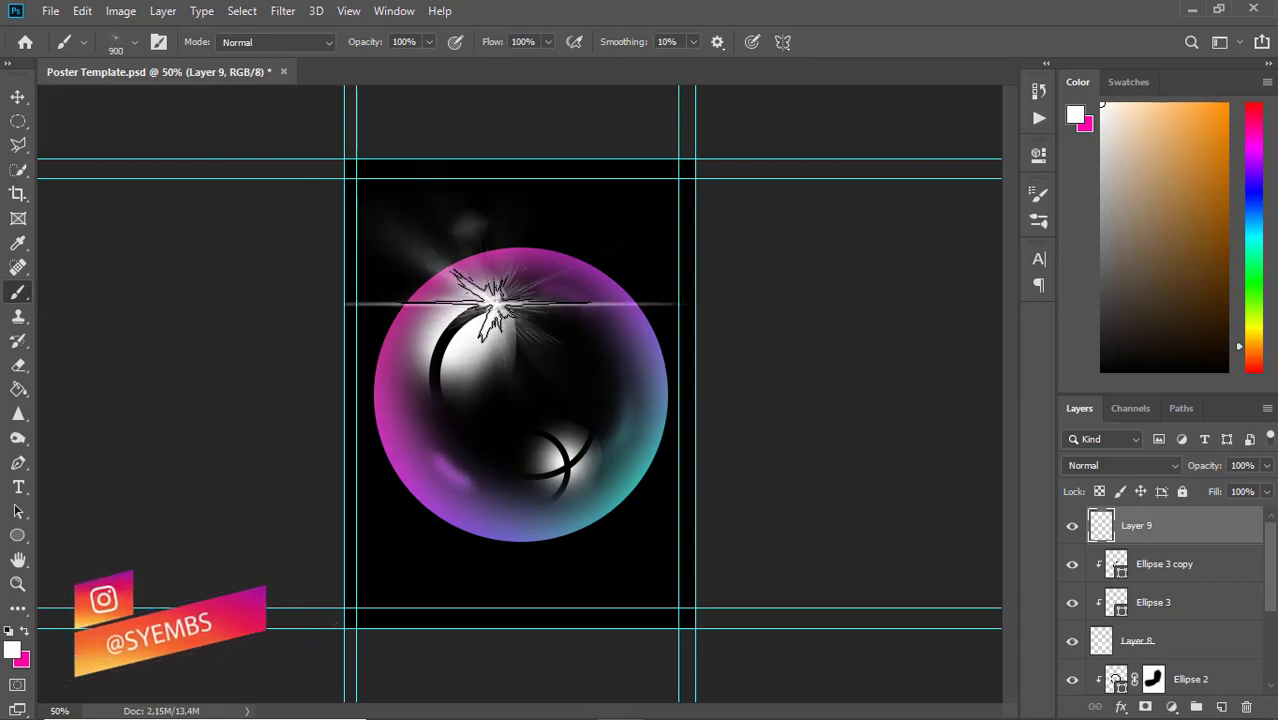
pyautogui.hotkey('ctrl', 'z')
# - Choose the Flare 75 brush, try it at 183 px and 250 px on the large highlight's upper arc and undo it
pyautogui.click(134, 42)
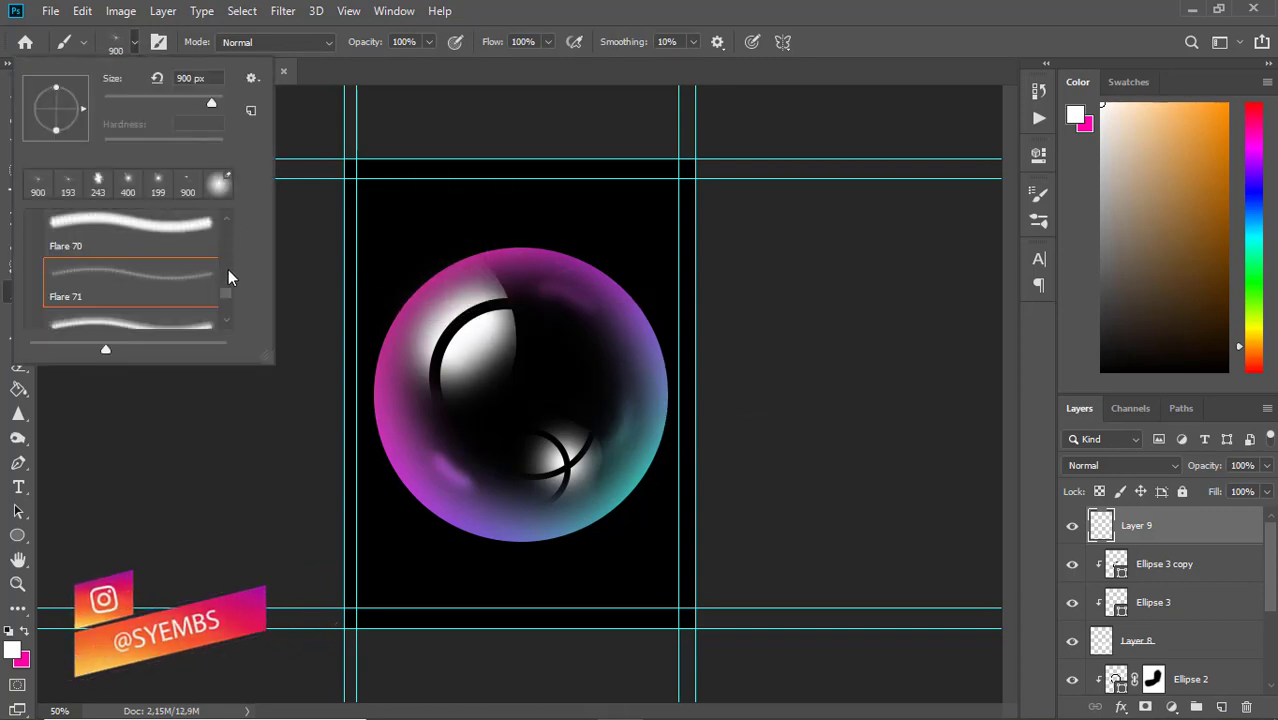
pyautogui.moveTo(228, 269); pyautogui.dragTo(227, 299)
pyautogui.click(177, 304)
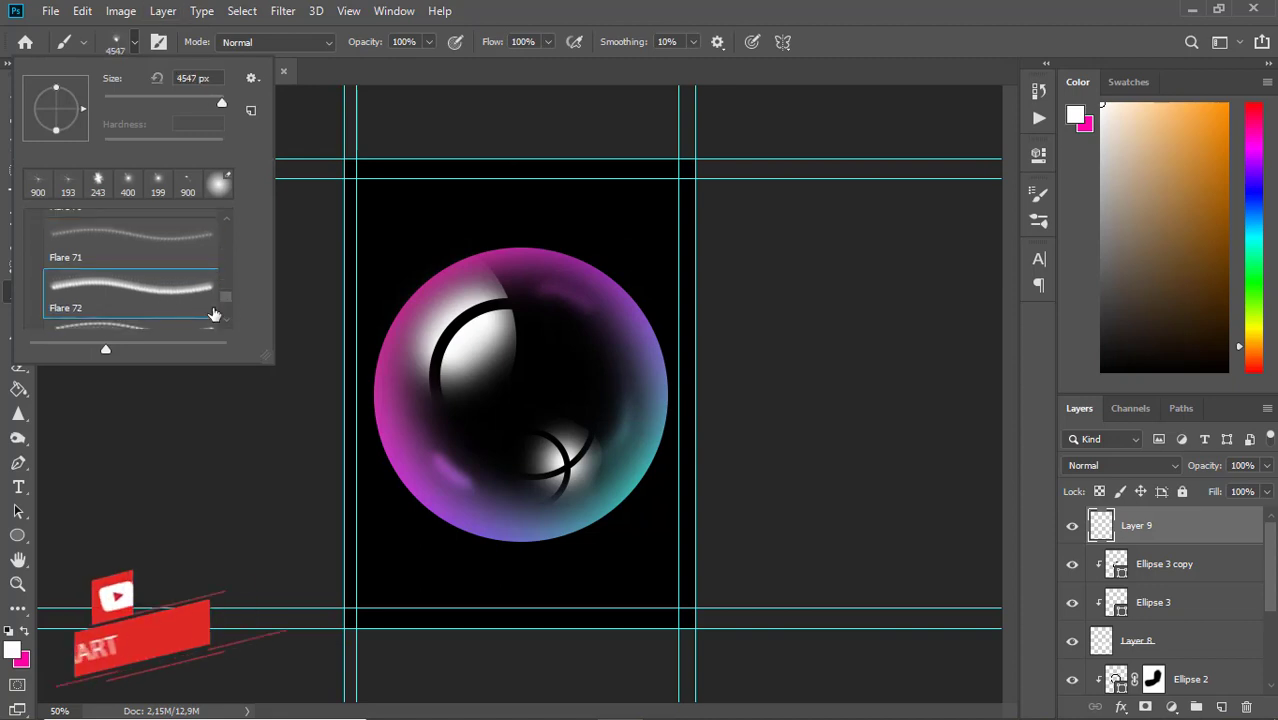
pyautogui.scroll(-1, 181, 295)
pyautogui.scroll(-1, 181, 295)
pyautogui.click(182, 296)
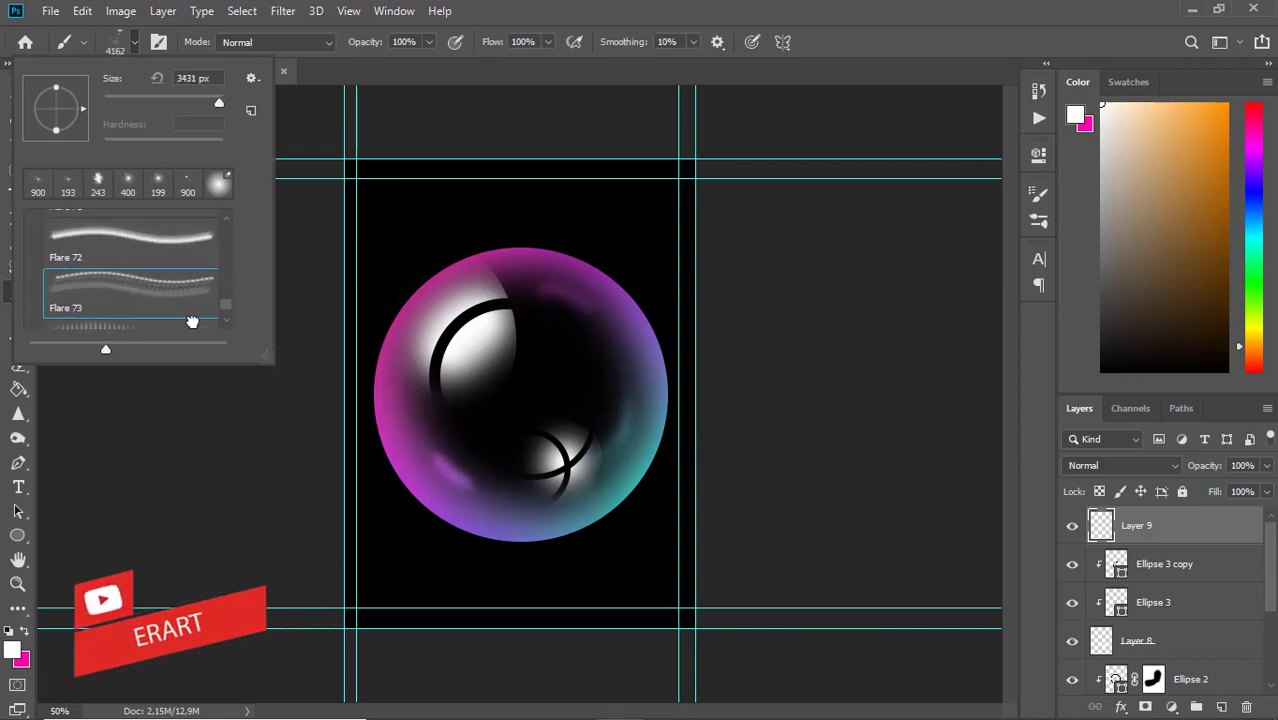
pyautogui.click(192, 321)
pyautogui.scroll(-1, 227, 300)
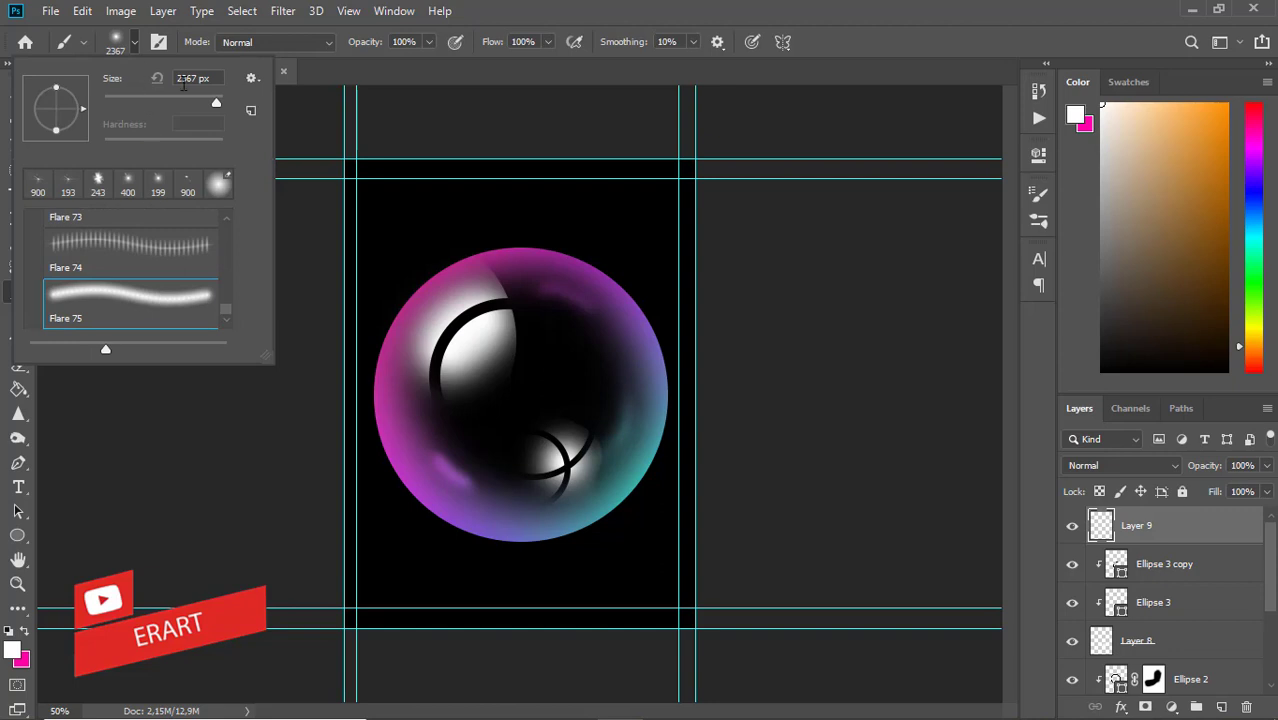
pyautogui.press('Return')
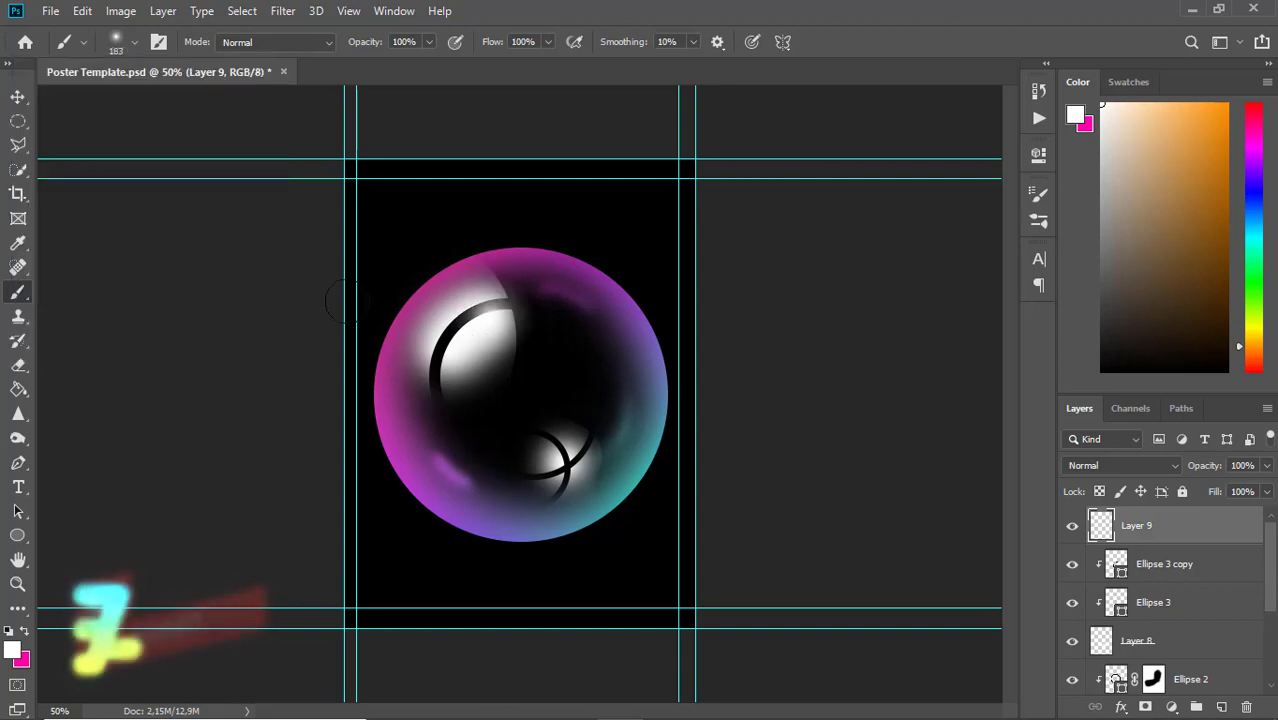
pyautogui.click(490, 304)
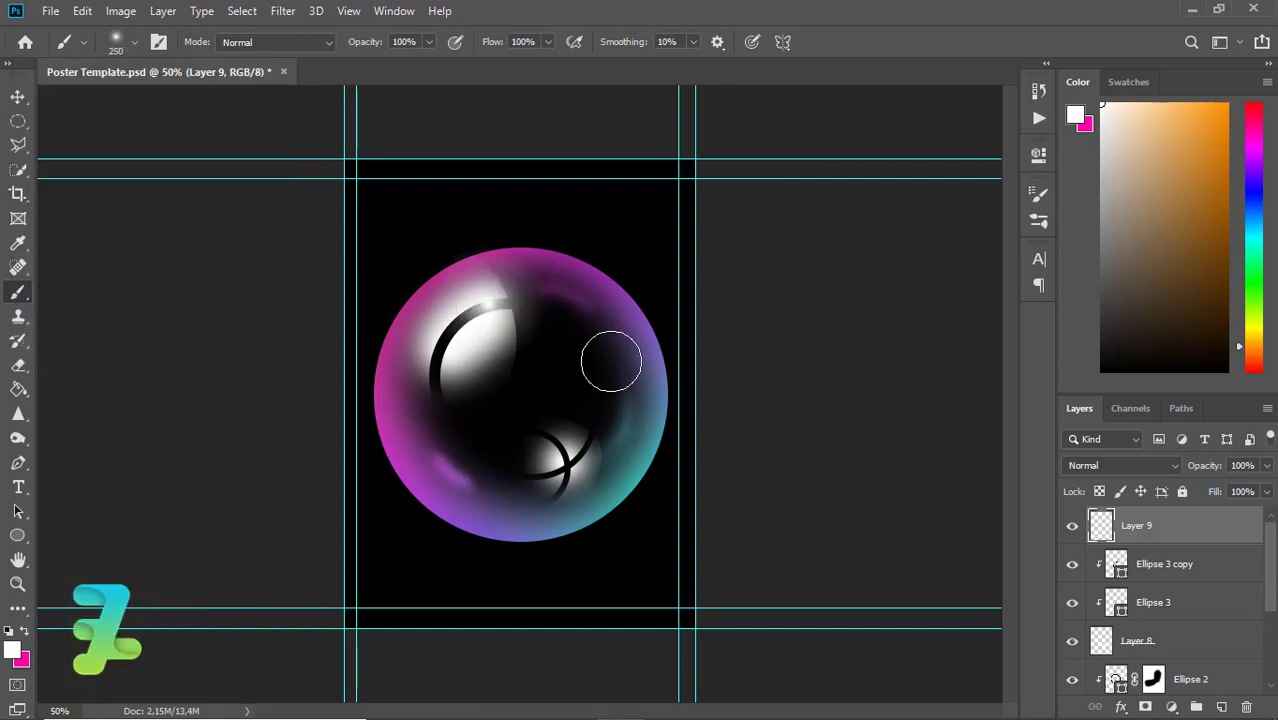
pyautogui.hotkey('ctrl', 'z')
# - Try a white stamp of the Flare 74 brush at 306 px on the large highlight and undo it
pyautogui.click(136, 43)
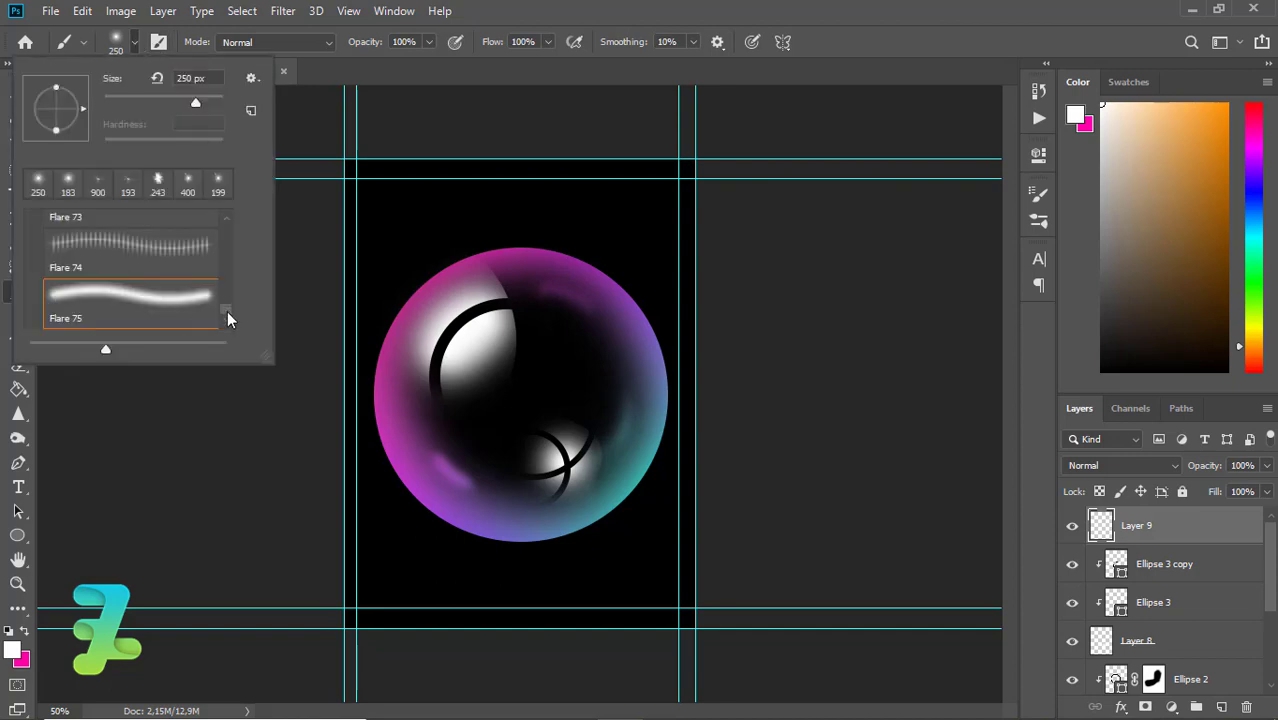
pyautogui.scroll(1, 226, 312)
pyautogui.click(168, 316)
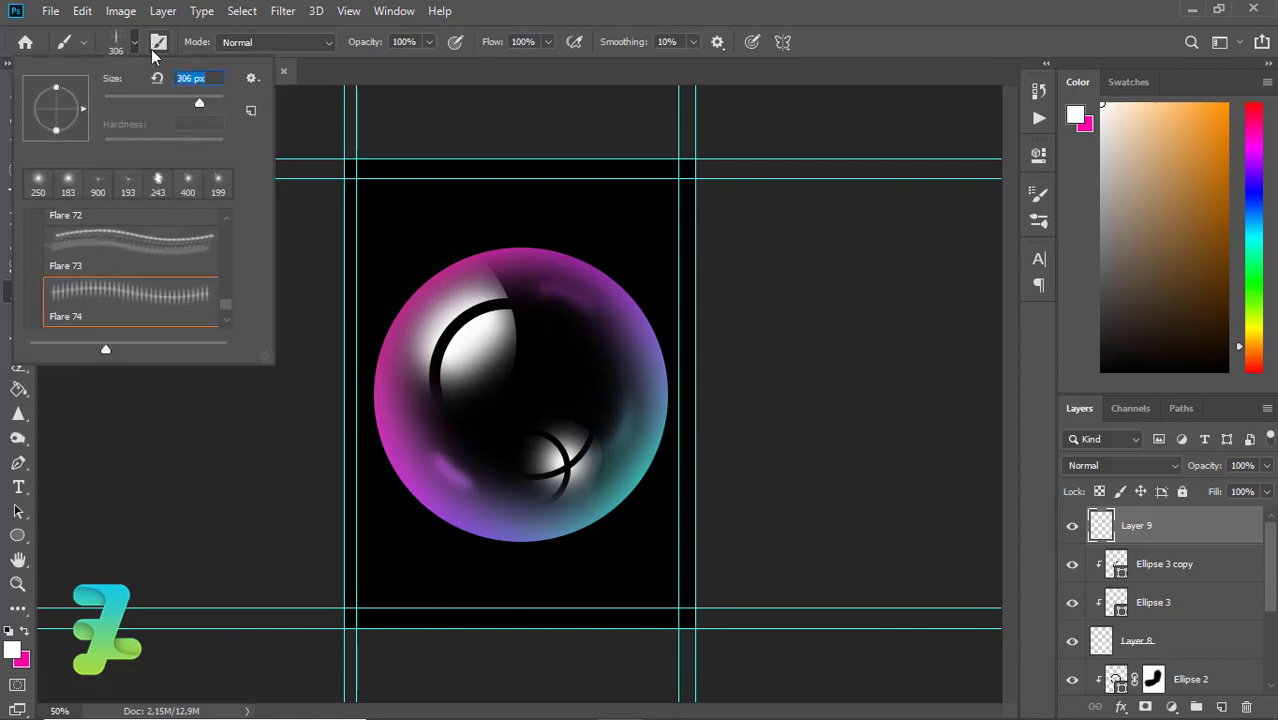
pyautogui.press('Return')
pyautogui.click(492, 300)
pyautogui.hotkey('ctrl', 'z')
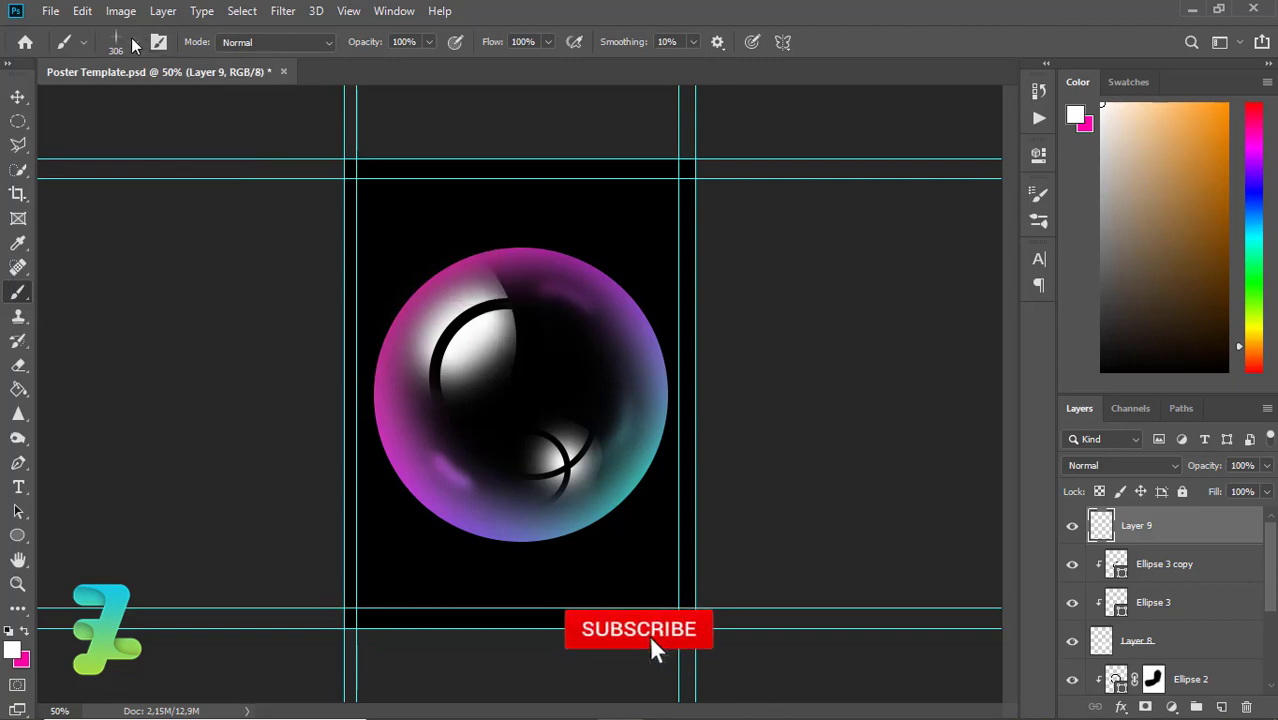
# - Choose the Flare 71 brush again and set its size to 243 px
pyautogui.click(136, 43)
pyautogui.scroll(2, 165, 249)
pyautogui.click(166, 246)
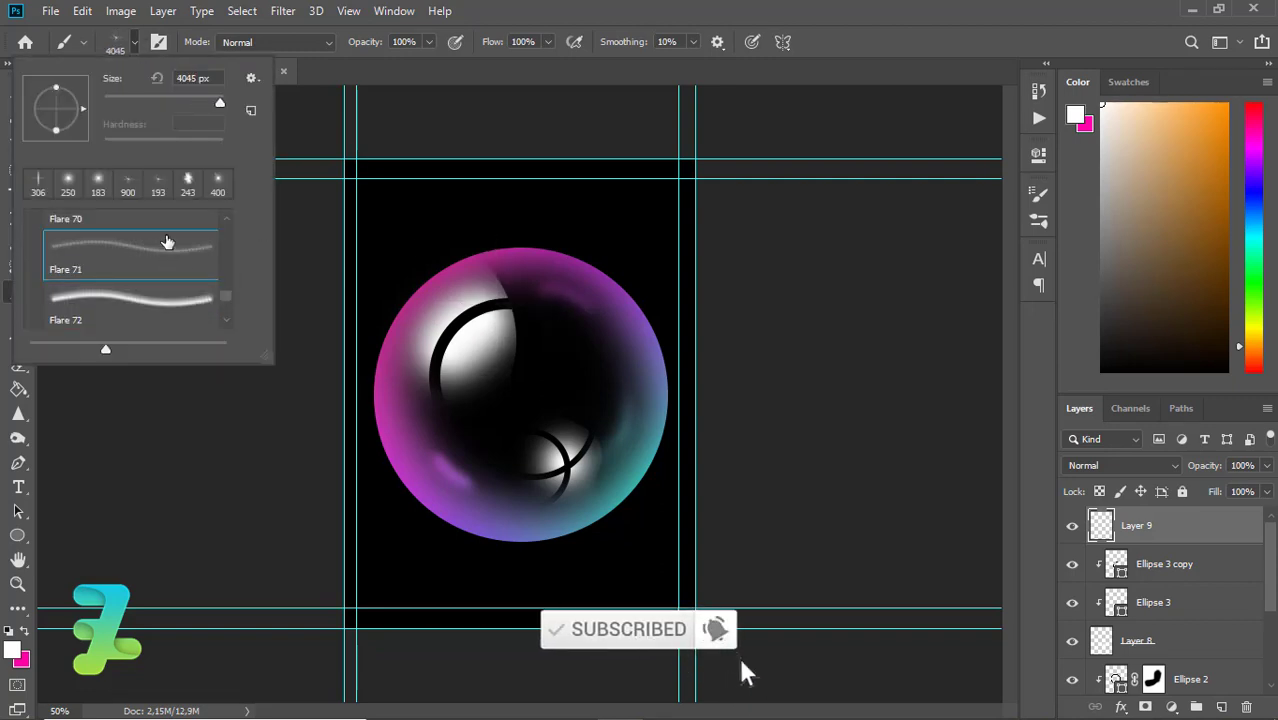
pyautogui.press('Return')
# - Try the flare on the large highlight's upper arc at 243 px and 800 px and undo the stamps
pyautogui.click(498, 304)
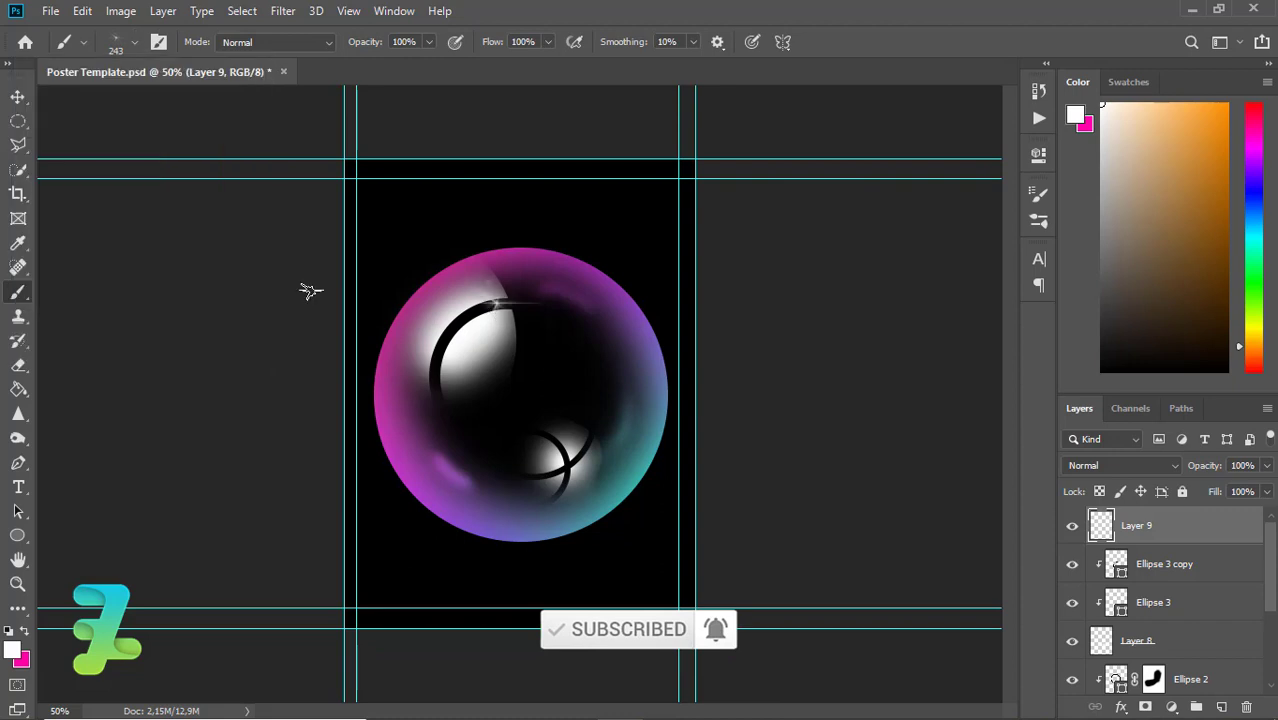
pyautogui.press(']')
pyautogui.click(500, 299)
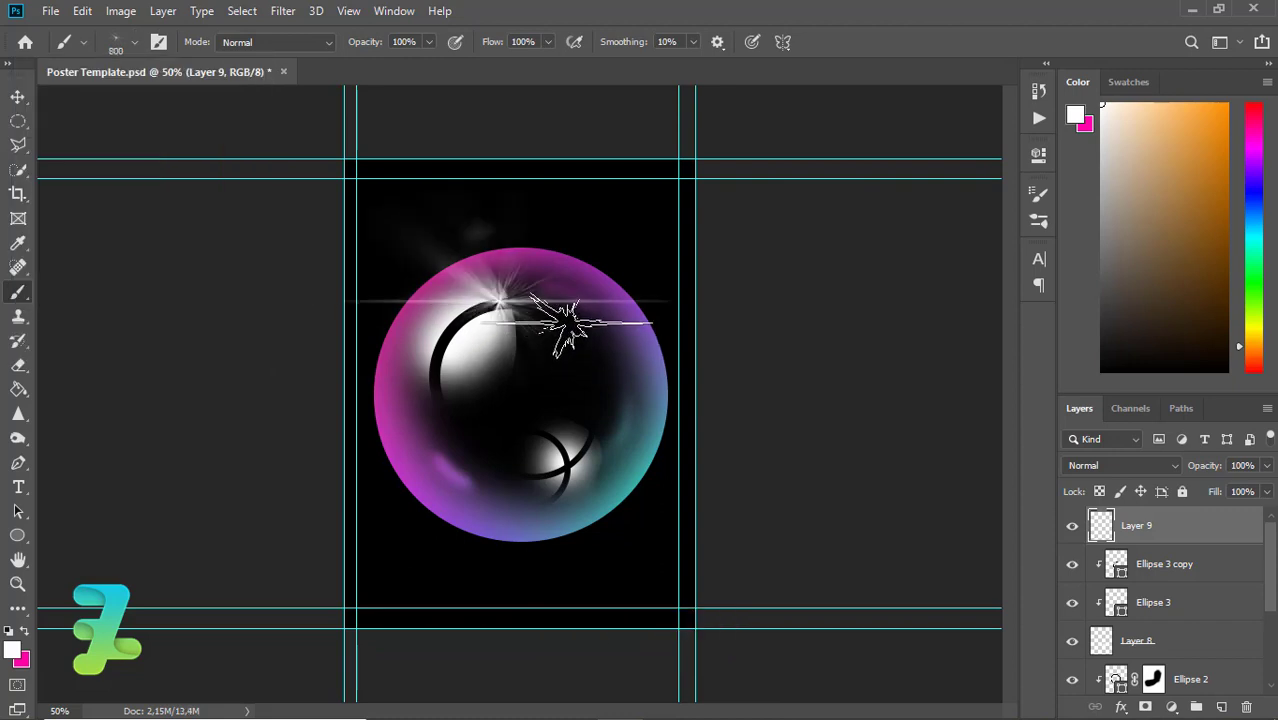
pyautogui.hotkey('ctrl', 'z')
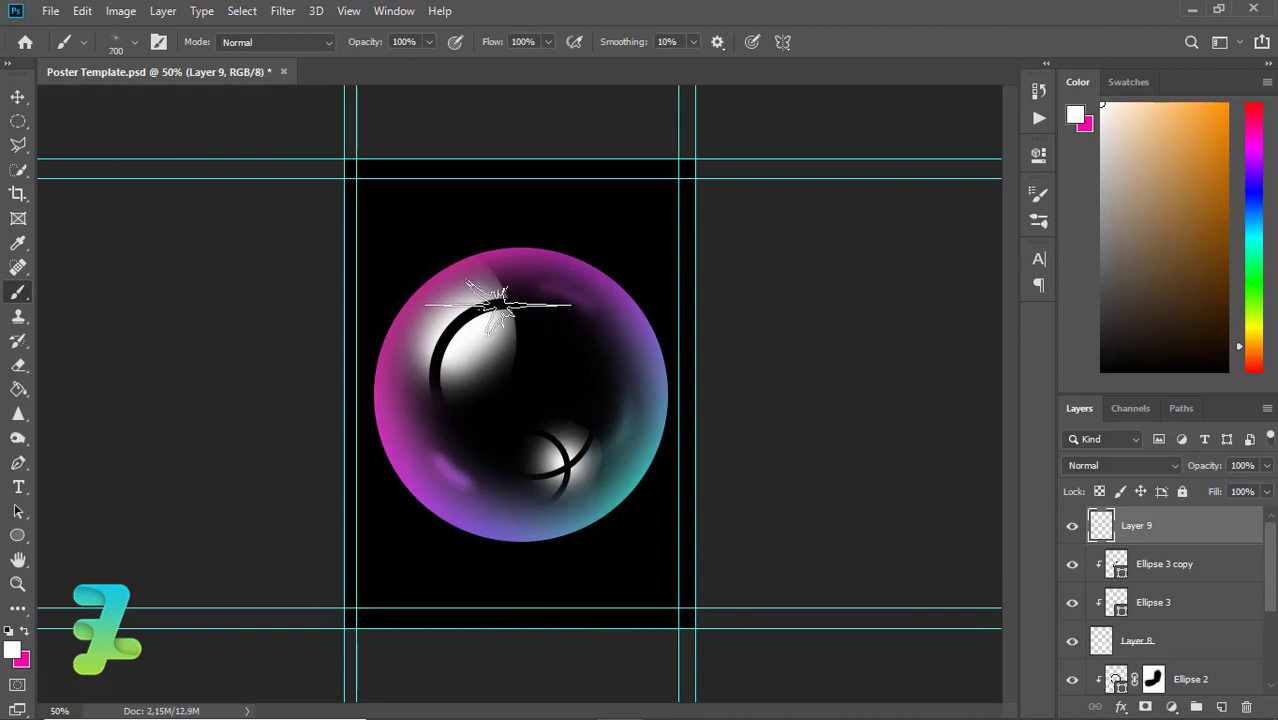
# - Stamp white 700 px flares on Layer 9, one on the large highlight's upper arc and one on the bubble's right side
pyautogui.click(508, 298)
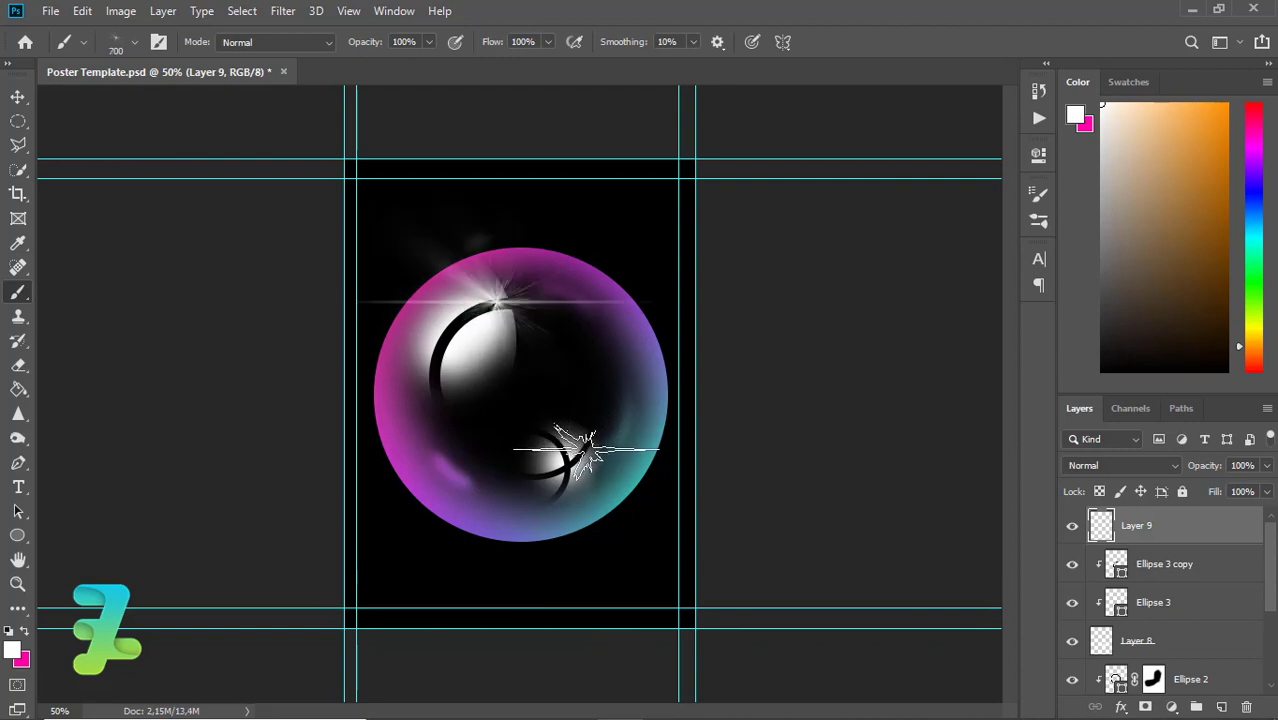
pyautogui.click(625, 393)
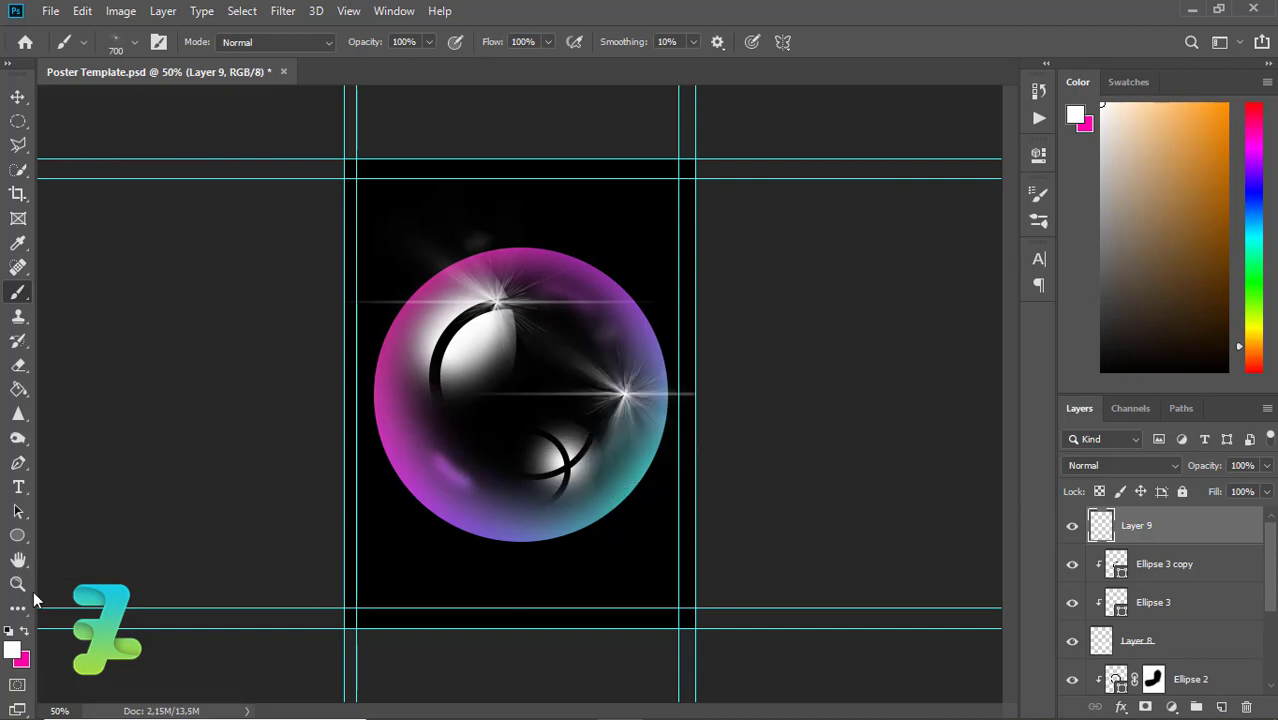
# - Try the recently used soft 183 px flare brush on the large highlight
pyautogui.click(136, 43)
pyautogui.click(192, 188)
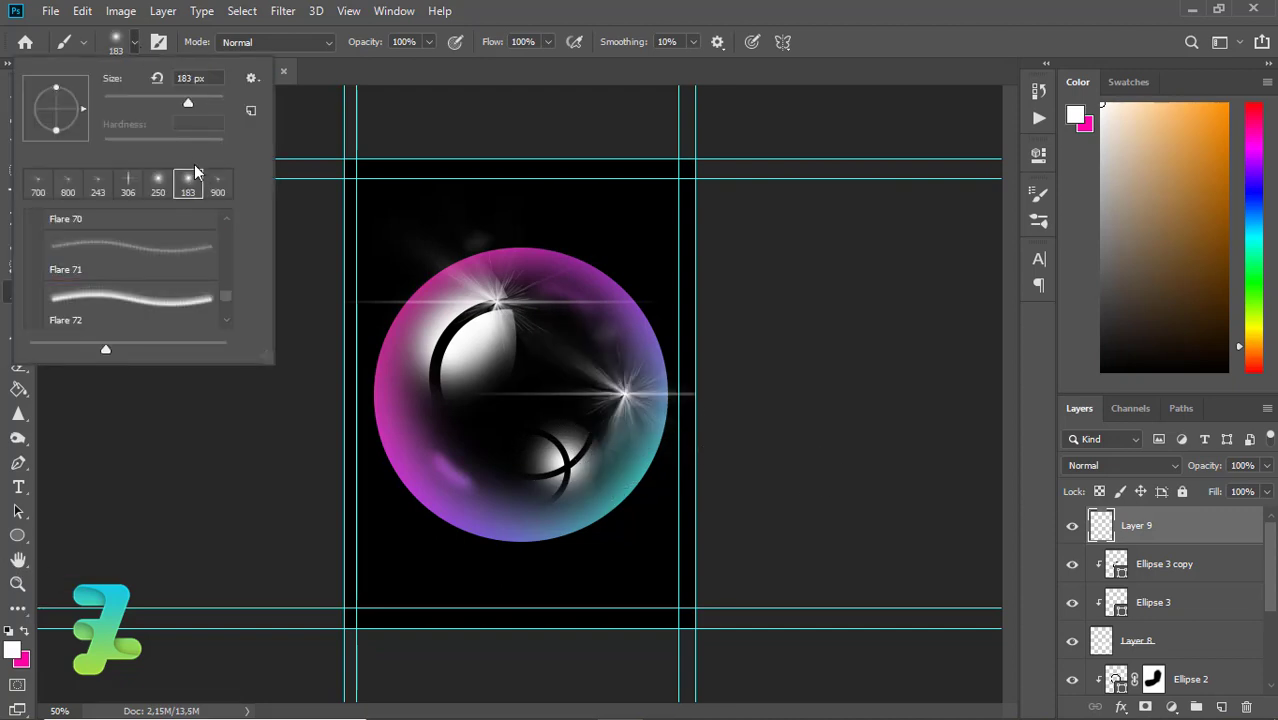
pyautogui.click(464, 246)
pyautogui.click(490, 297)
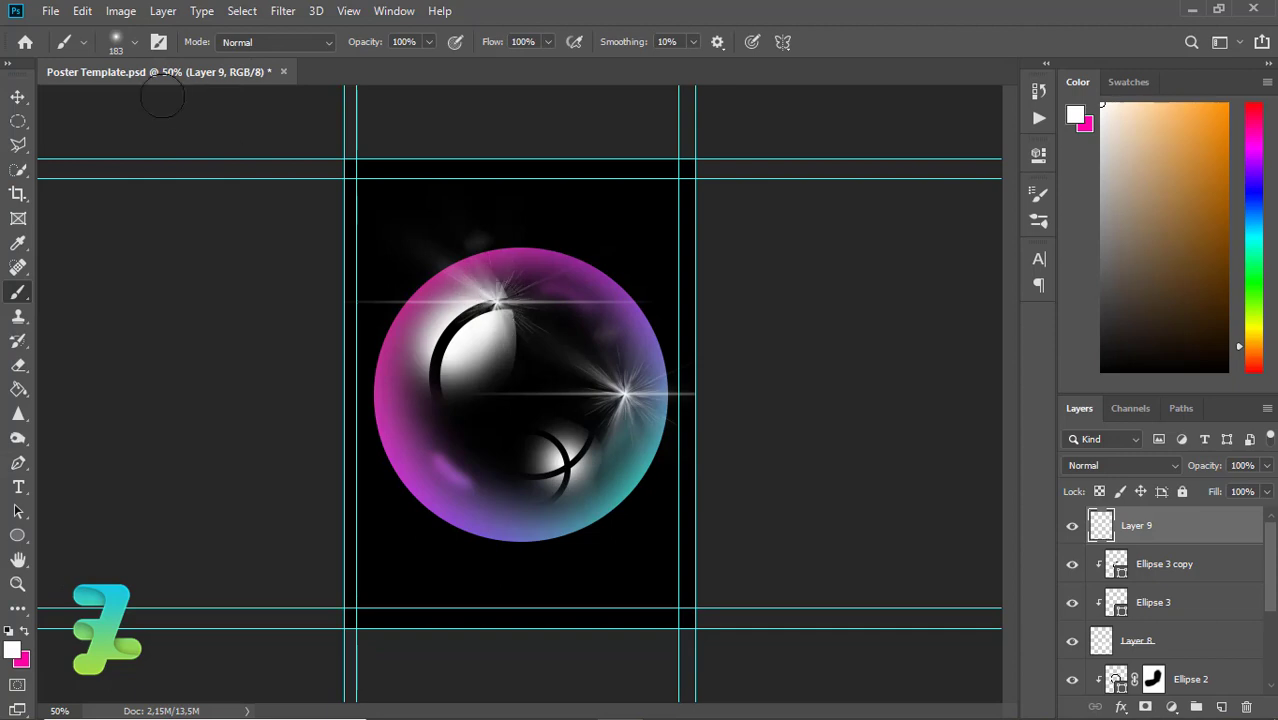
# - Choose the first brush of the General Brushes set
pyautogui.click(136, 43)
pyautogui.moveTo(227, 295); pyautogui.dragTo(227, 218)
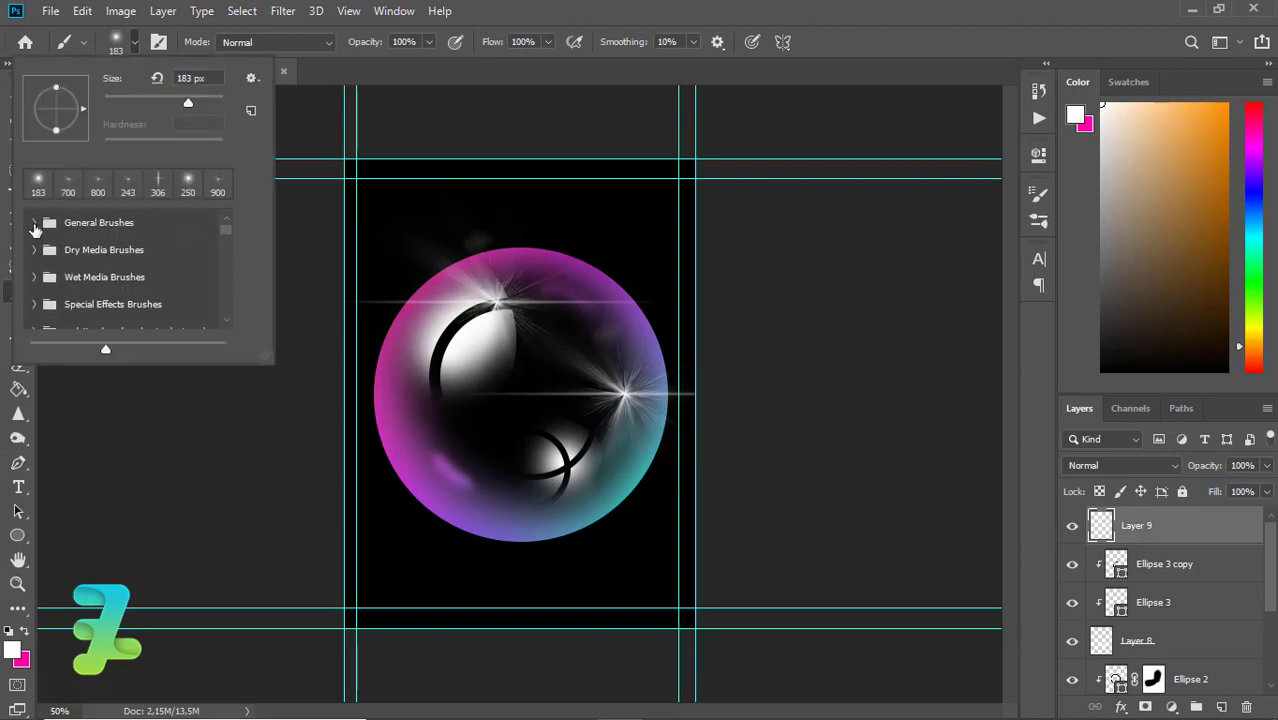
pyautogui.click(35, 222)
pyautogui.click(130, 258)
pyautogui.click(599, 385)
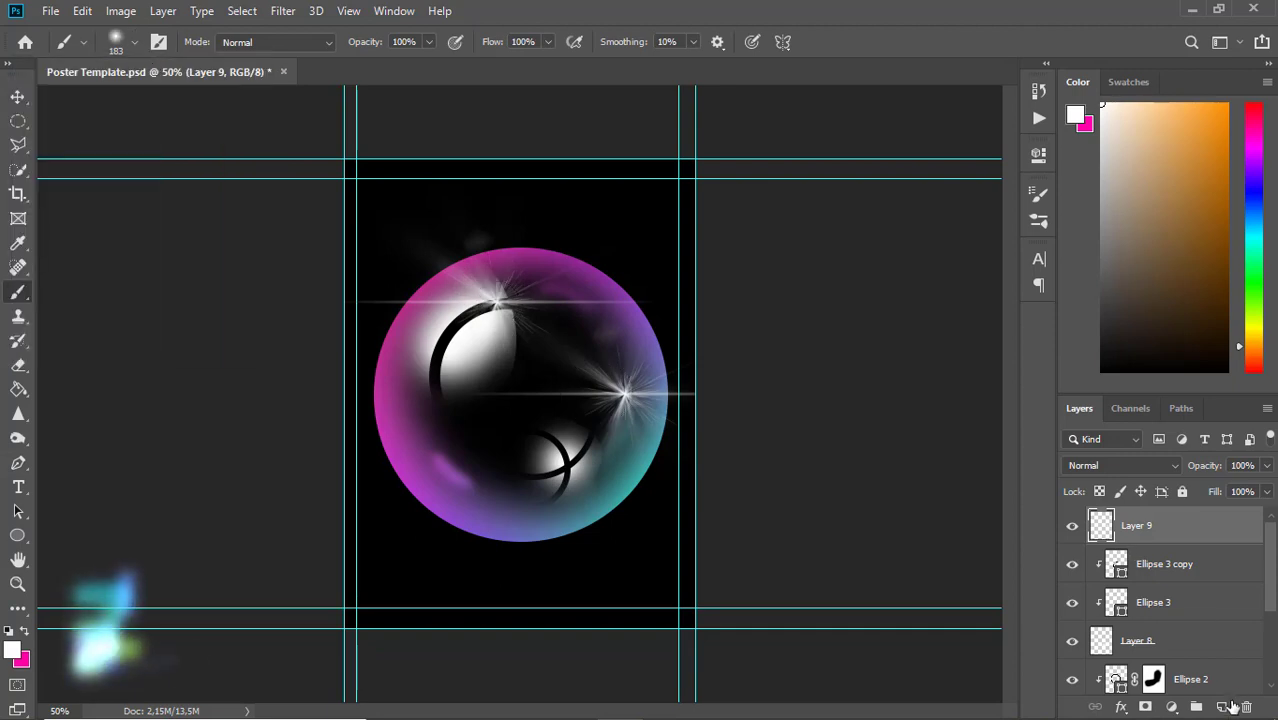
# - Add a layer above Layer 9 and stamp soft white 150 px glows on the centres of both lens flares
pyautogui.click(1222, 707)
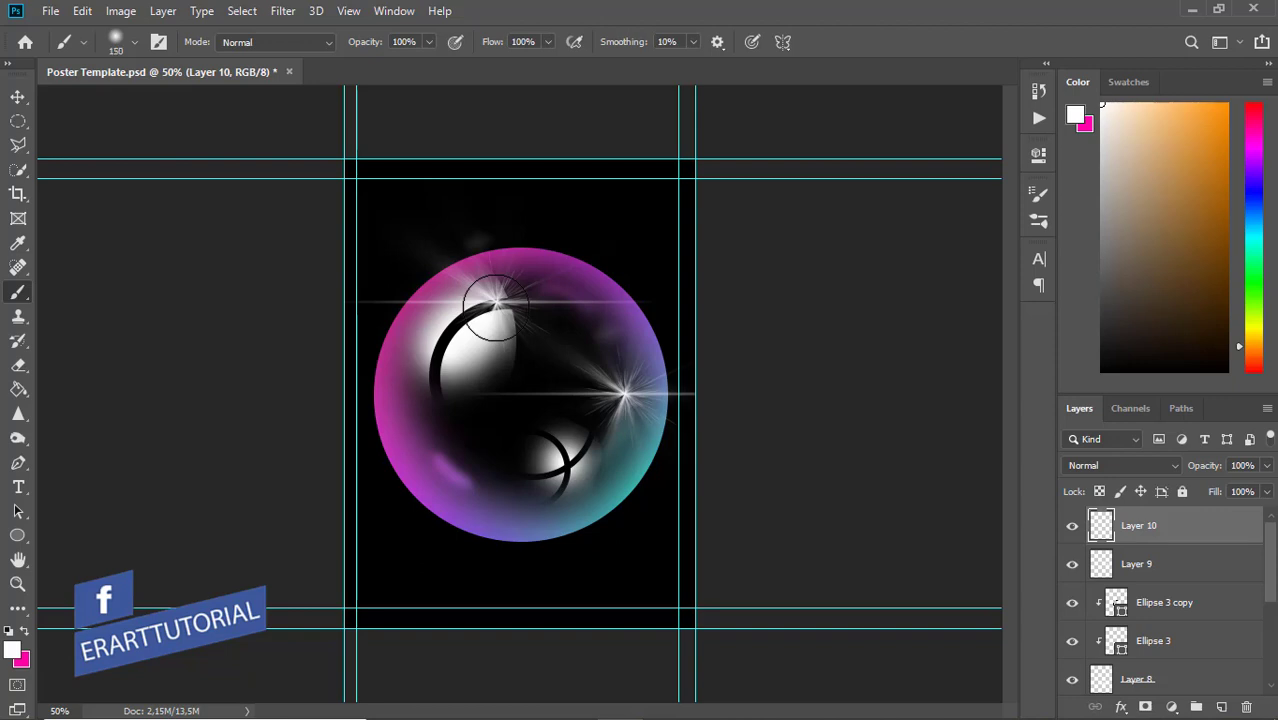
pyautogui.click(495, 302)
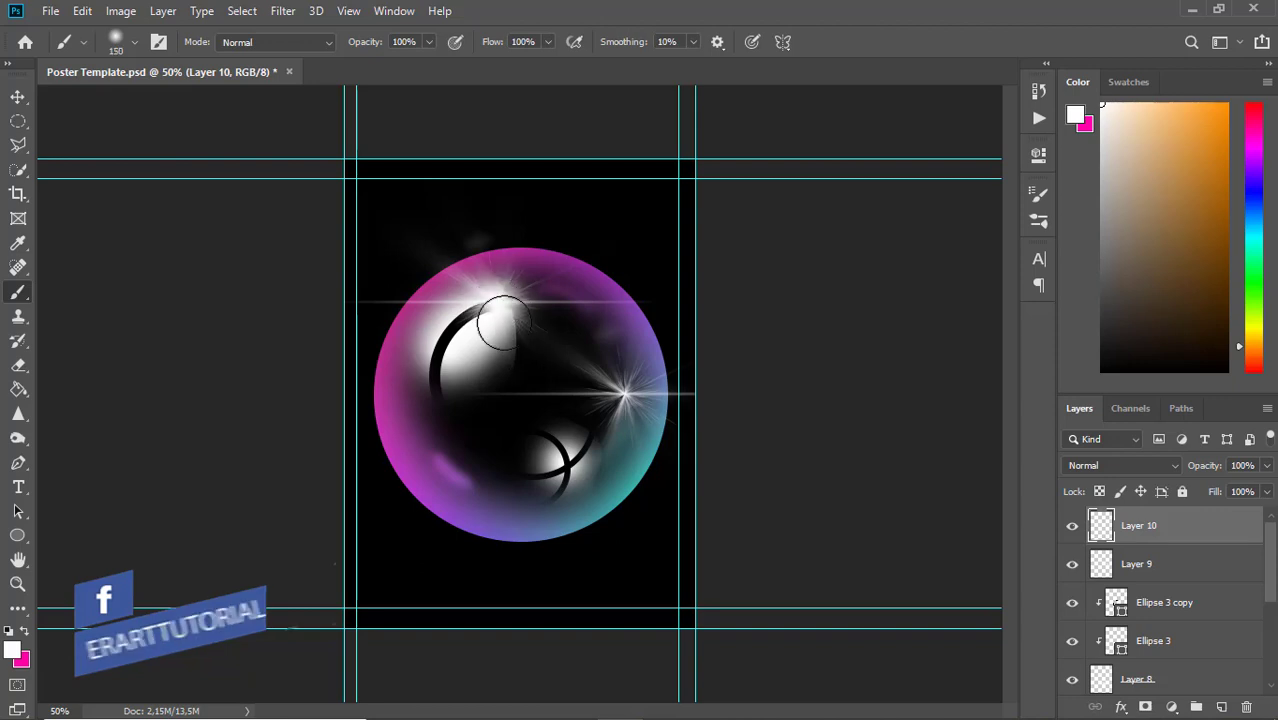
pyautogui.click(621, 398)
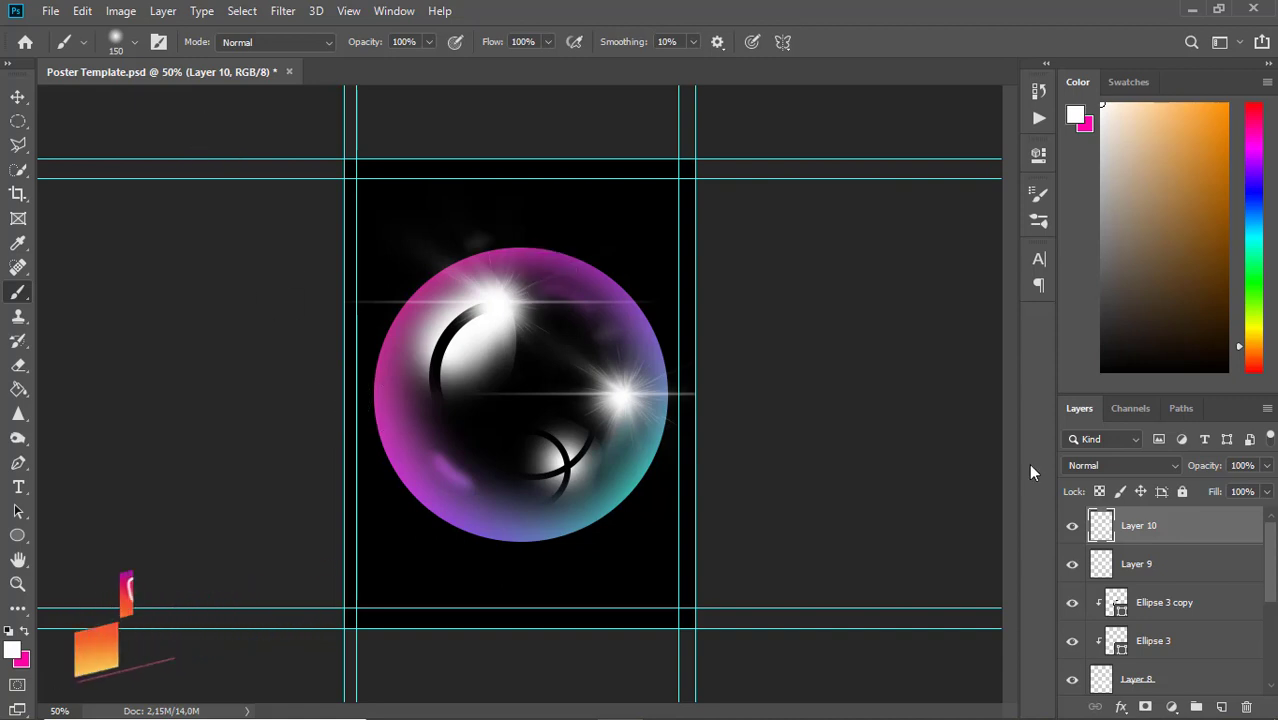
# - Create a new layer directly above Group 1 copy
pyautogui.scroll(-3, 1274, 664)
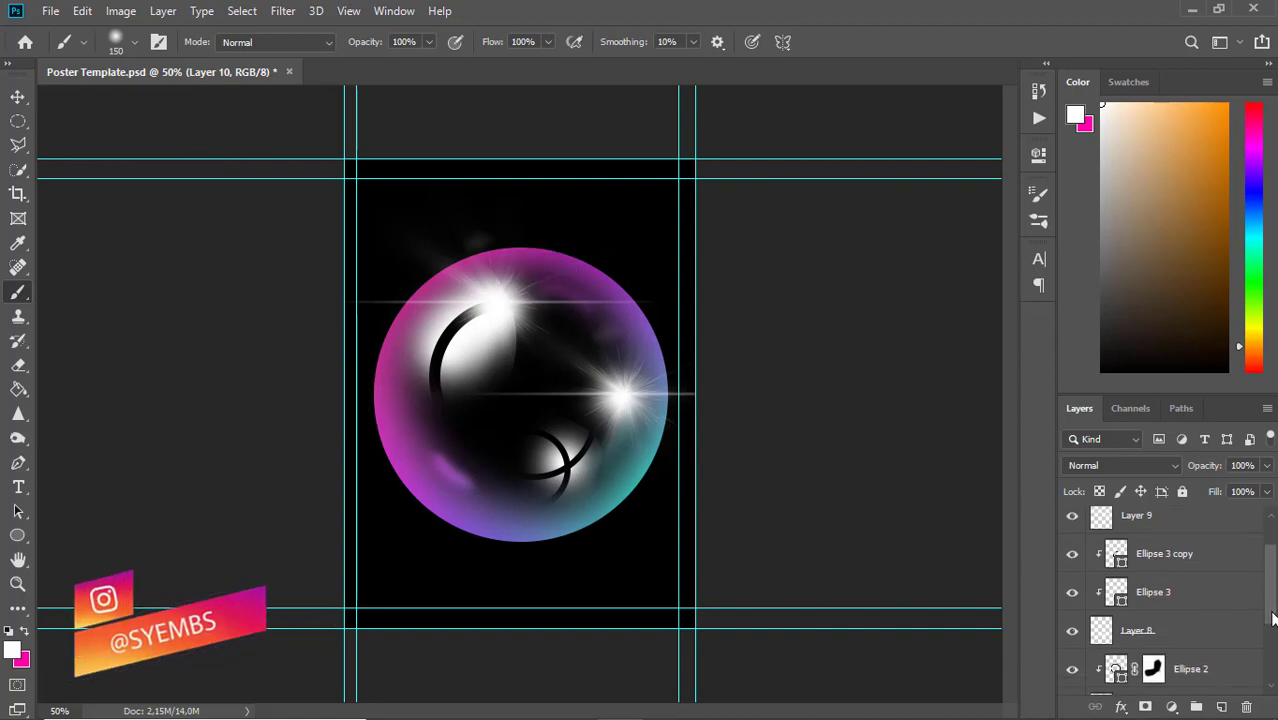
pyautogui.scroll(-2, 1274, 664)
pyautogui.click(1103, 620)
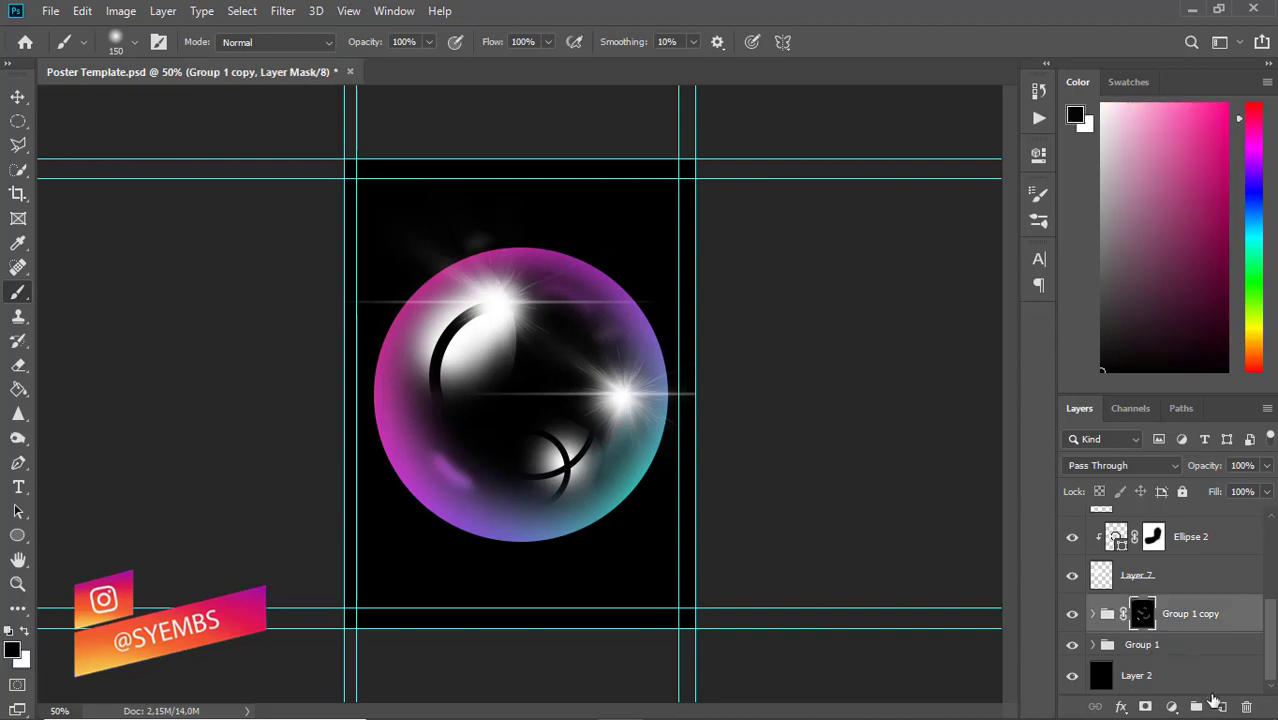
pyautogui.click(1222, 707)
# - Choose the pbbymef14 brush from the Free Powder Photoshop Brushes 1 set
pyautogui.click(135, 42)
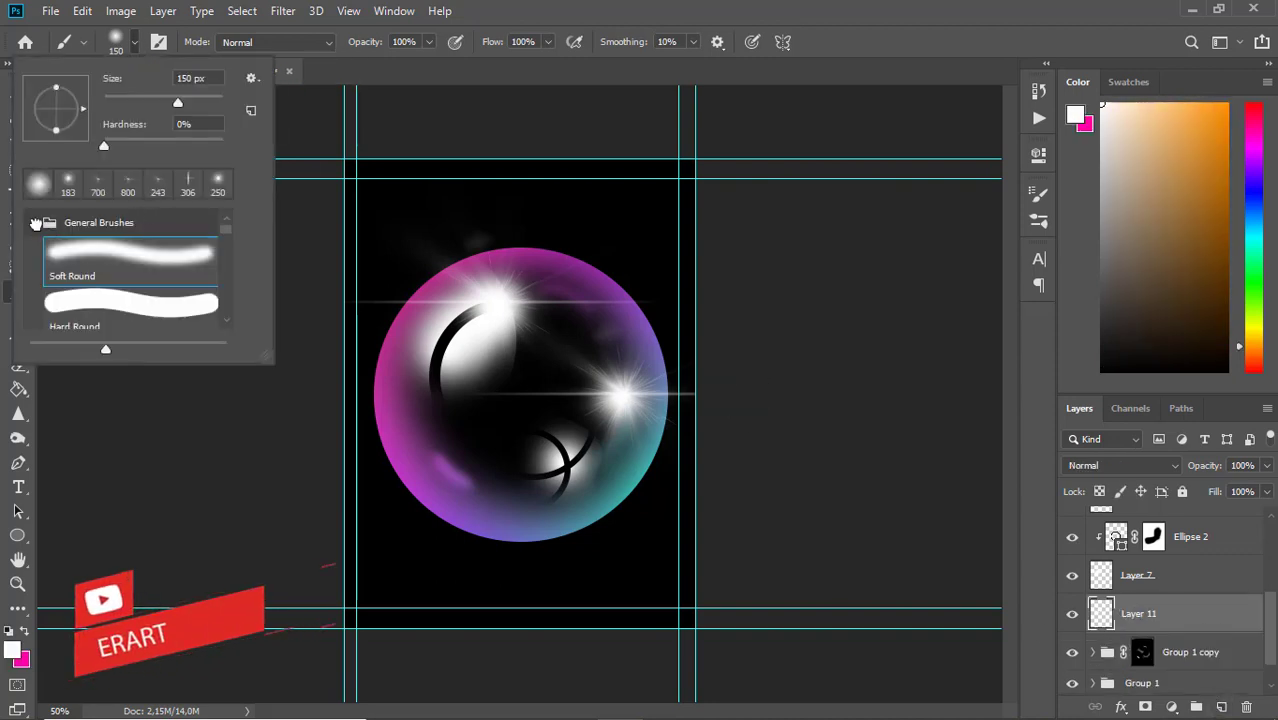
pyautogui.scroll(-10, 224, 255)
pyautogui.scroll(2, 224, 260)
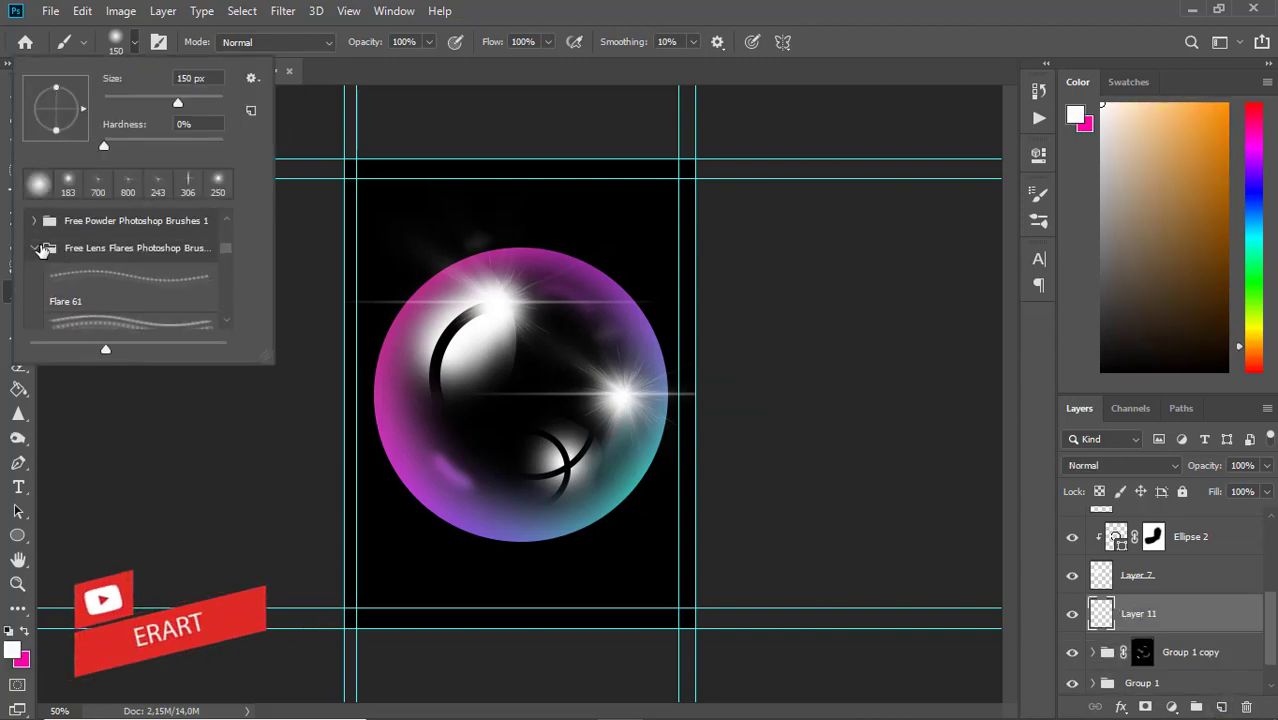
pyautogui.click(37, 248)
pyautogui.click(165, 282)
pyautogui.scroll(-3, 175, 294)
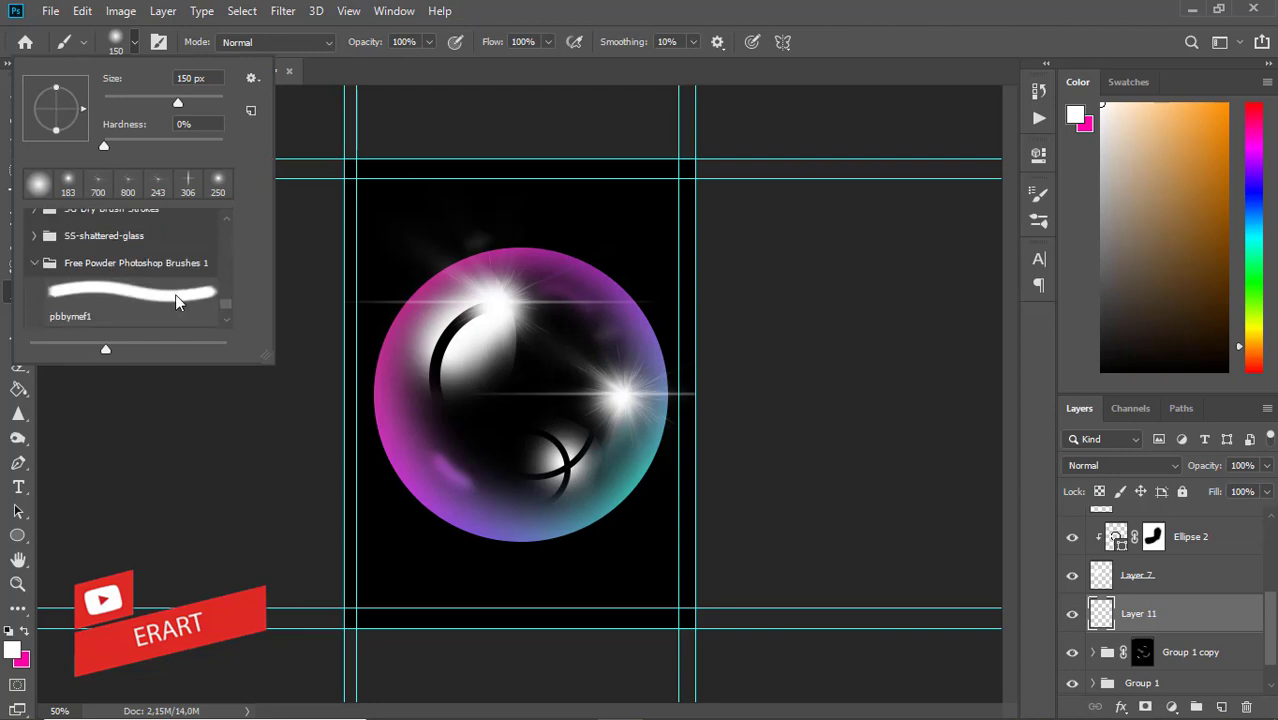
pyautogui.click(173, 296)
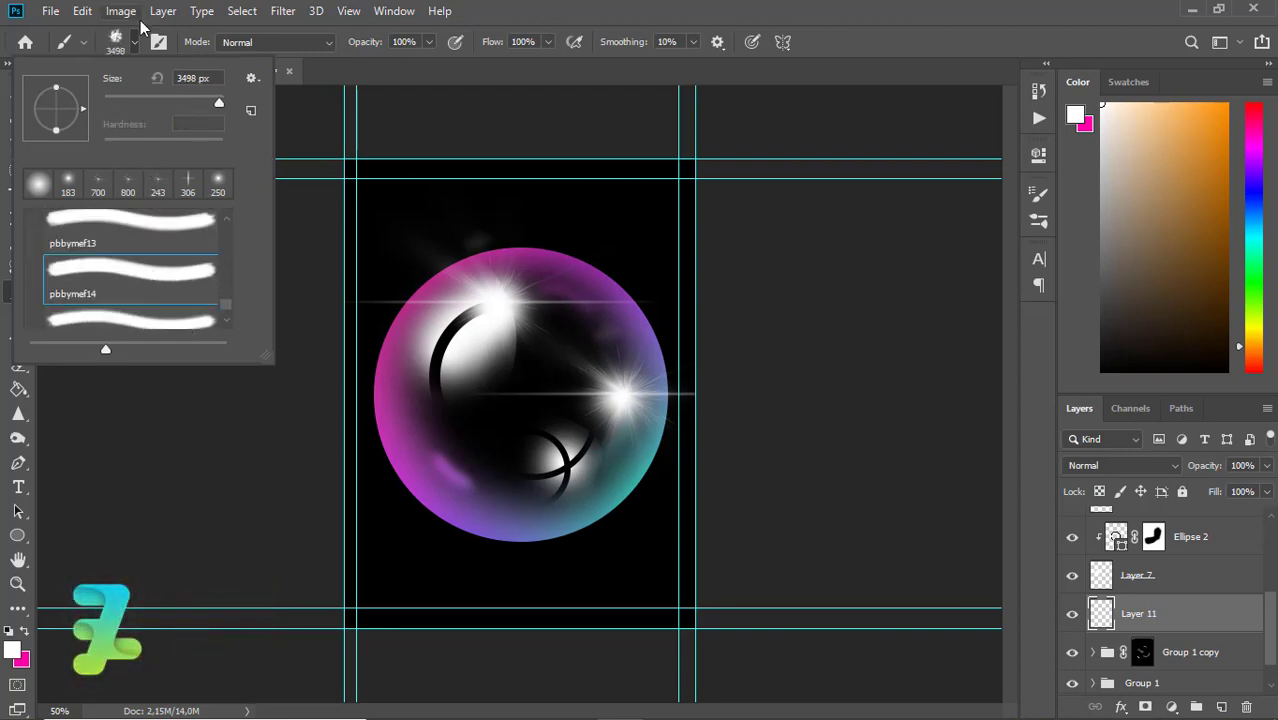
pyautogui.click(136, 42)
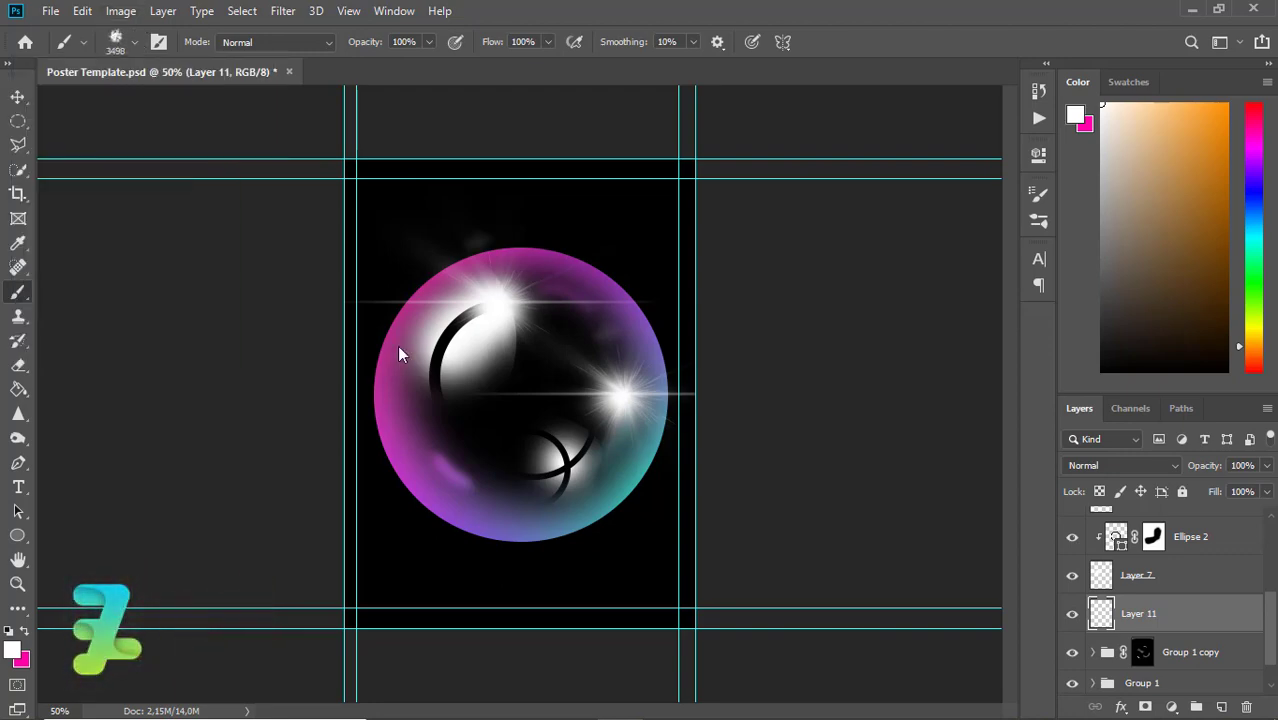
# - Stamp a white 600 px powder cloud at the bubble's centre on Layer 11 and lower the layer's opacity to 38%
pyautogui.click(135, 42)
pyautogui.moveTo(213, 102); pyautogui.dragTo(182, 111)
pyautogui.press('Return')
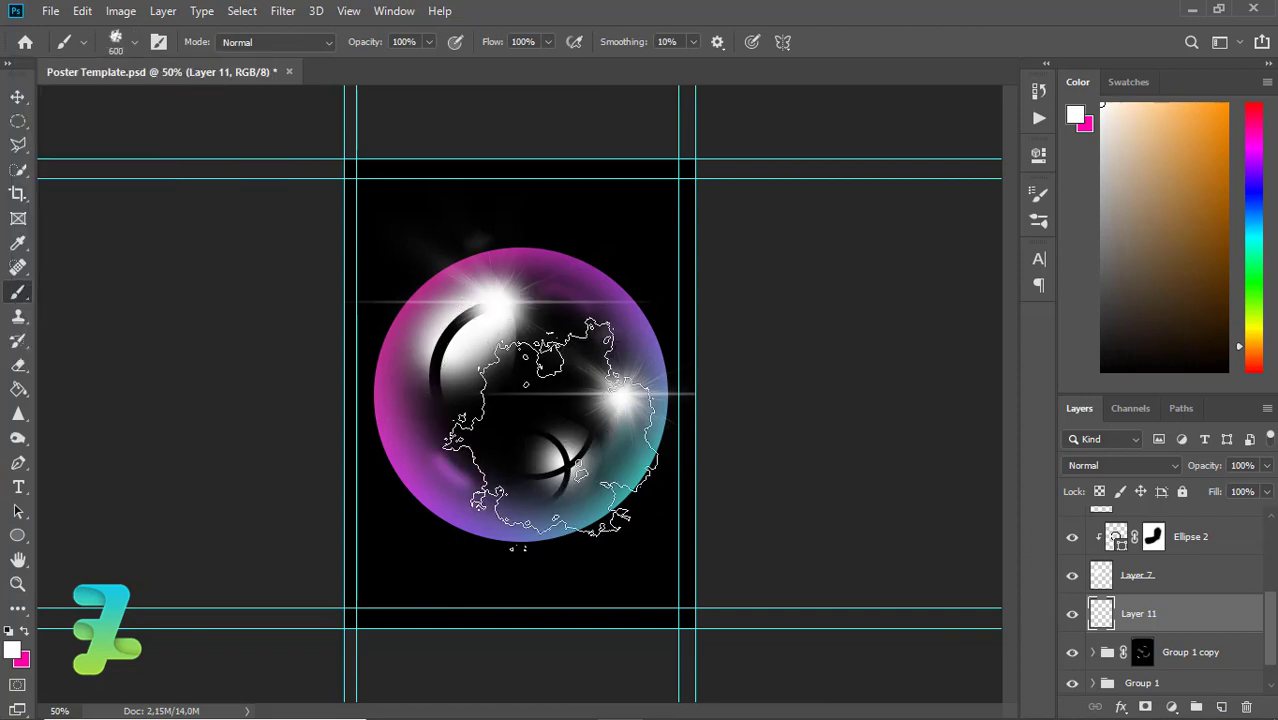
pyautogui.click(522, 390)
pyautogui.click(1266, 466)
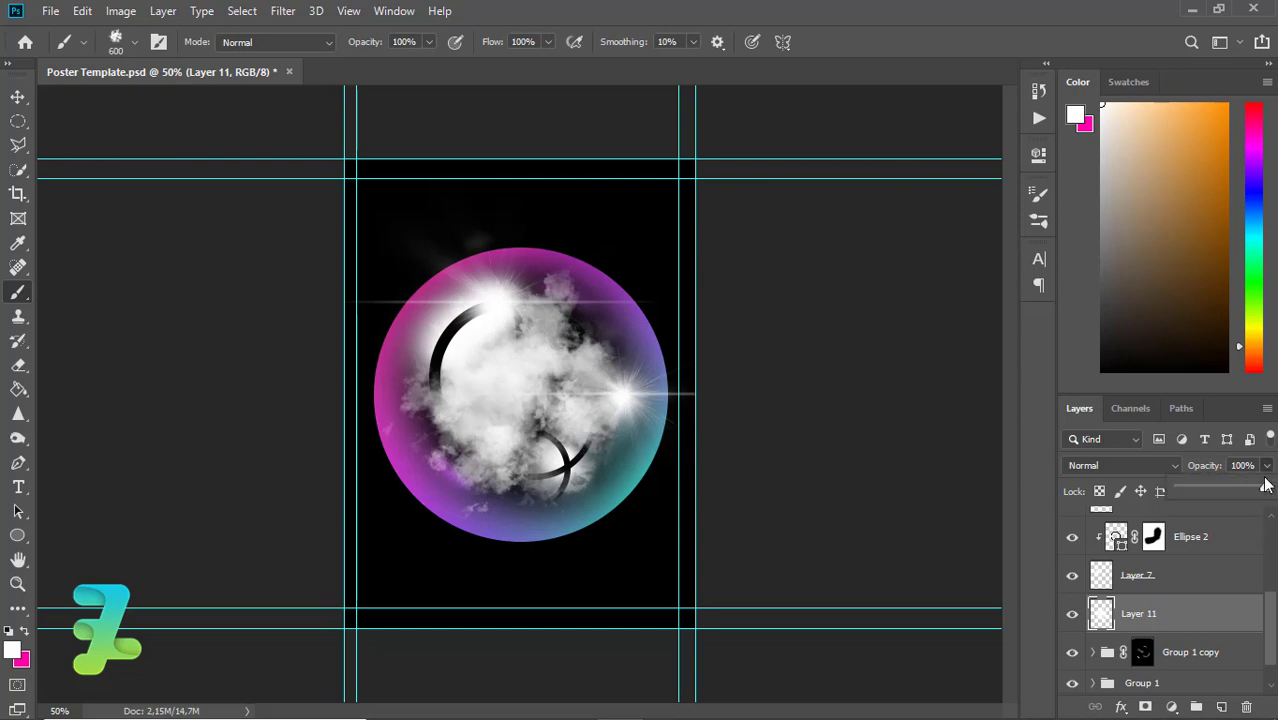
pyautogui.moveTo(1240, 494)
pyautogui.mouseDown()
pyautogui.moveTo(1159, 480)
pyautogui.moveTo(1210, 489)
pyautogui.mouseUp()
# - Erase the powder cloud's outer parts with a soft 600 px eraser and set Layer 11's opacity to 58%
pyautogui.click(130, 49)
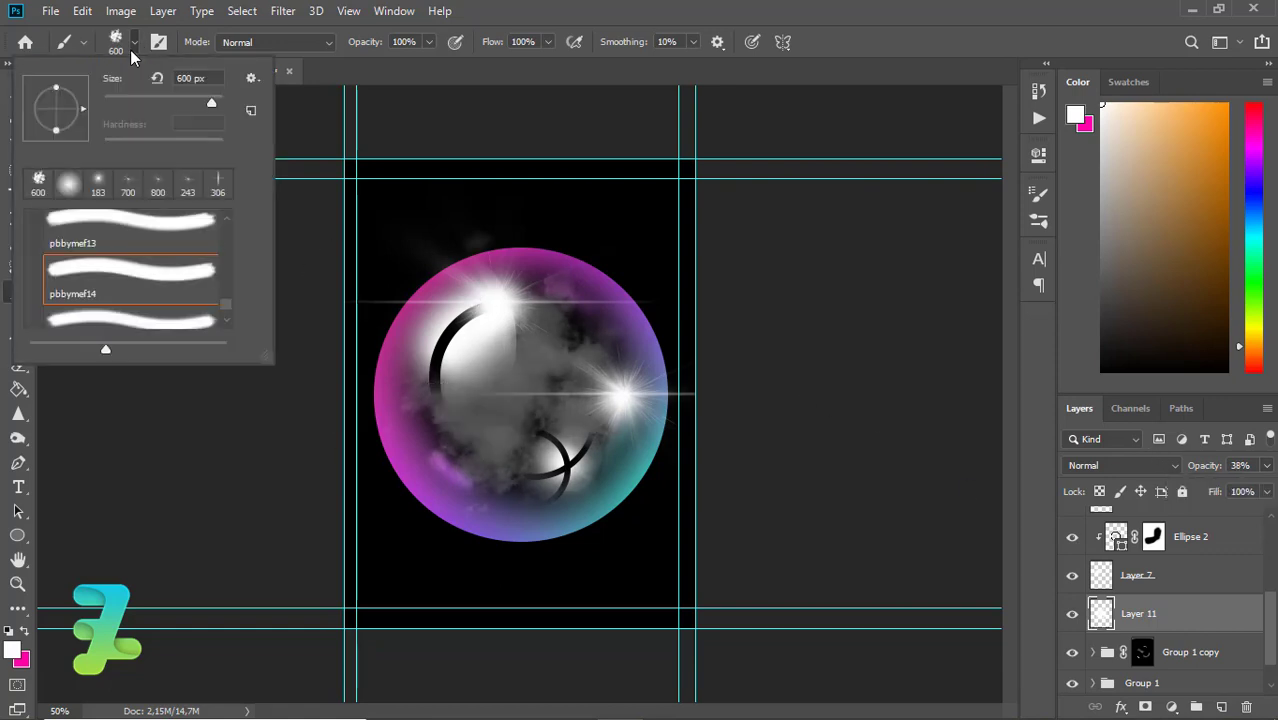
pyautogui.click(131, 51)
pyautogui.click(18, 366)
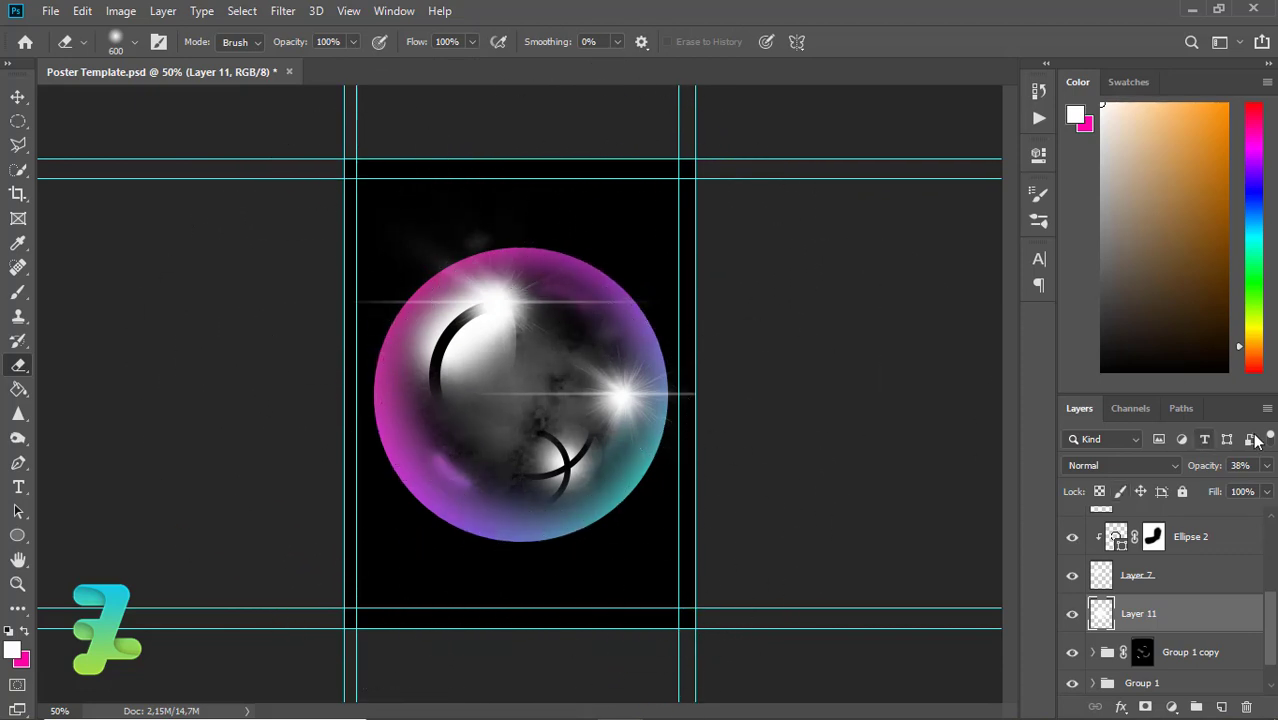
pyautogui.click(1268, 466)
pyautogui.moveTo(1225, 490)
pyautogui.mouseDown()
pyautogui.moveTo(1240, 490)
pyautogui.moveTo(1226, 490)
pyautogui.mouseUp()
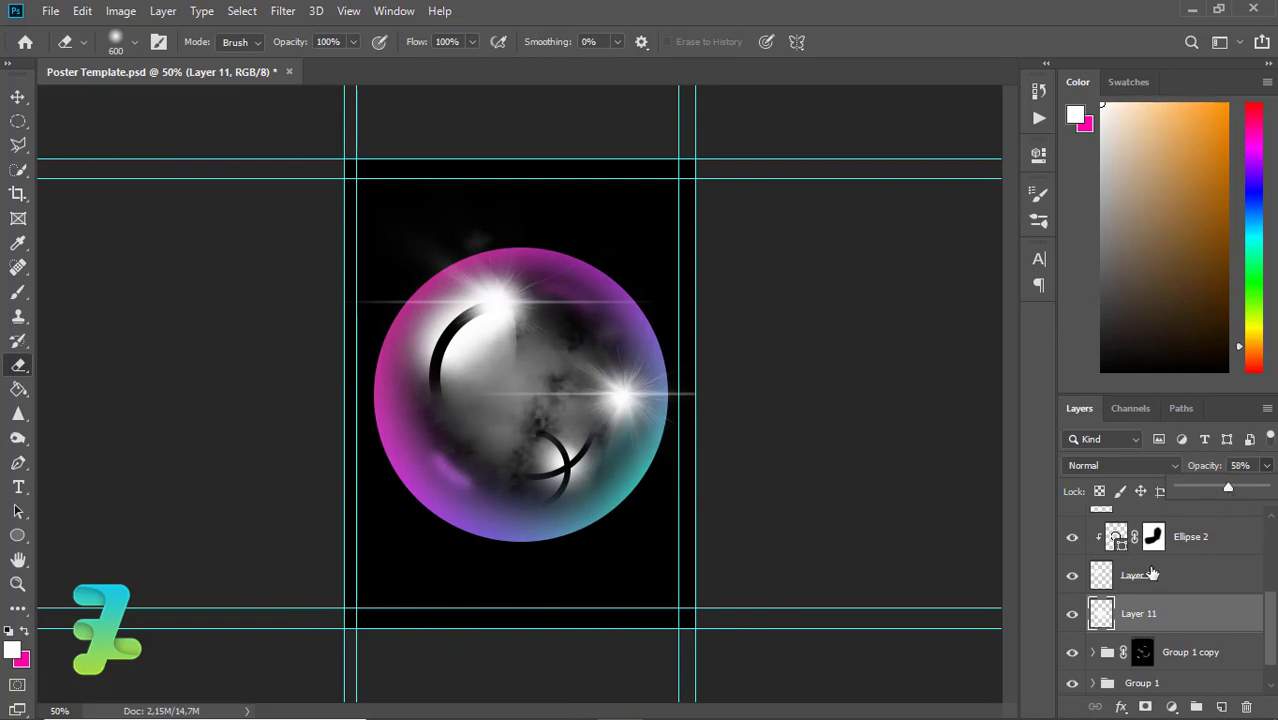
# - Add a new layer at the top of the layer stack and switch to the recently used soft round brush
pyautogui.moveTo(1270, 632); pyautogui.dragTo(1264, 543)
pyautogui.hotkey('ctrl', 'shift', 'alt', 'n')
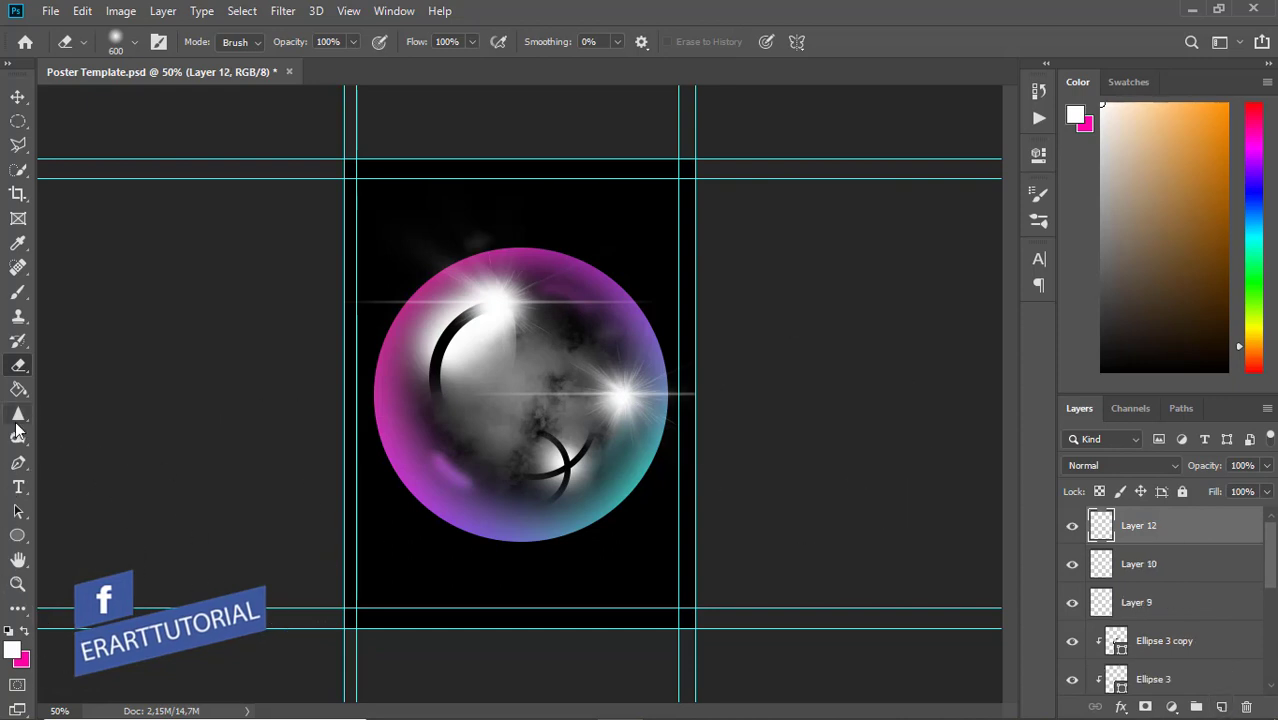
pyautogui.click(19, 293)
pyautogui.click(133, 44)
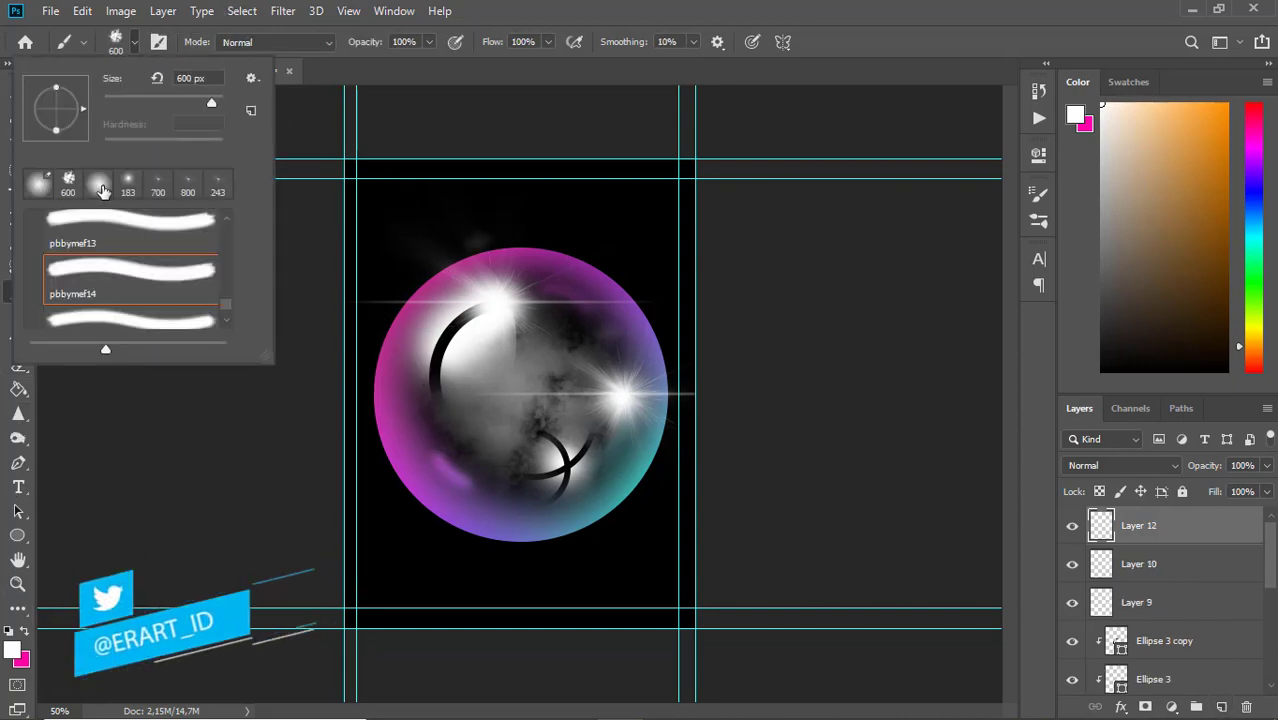
pyautogui.click(131, 46)
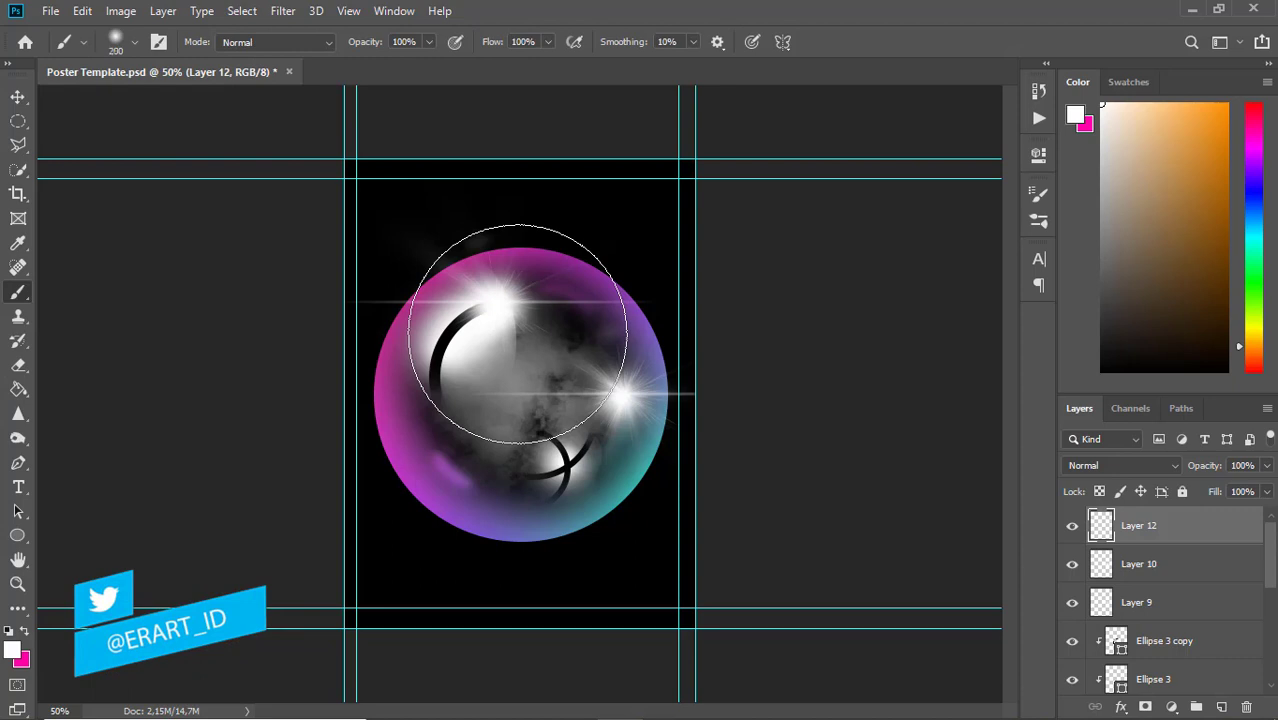
# - Paint a short white reflection stroke on the bubble's upper-left rim with the brush reduced to 40 px
pyautogui.press('[')
pyautogui.press('[')
pyautogui.press('[')
pyautogui.press('[')
pyautogui.press('[')
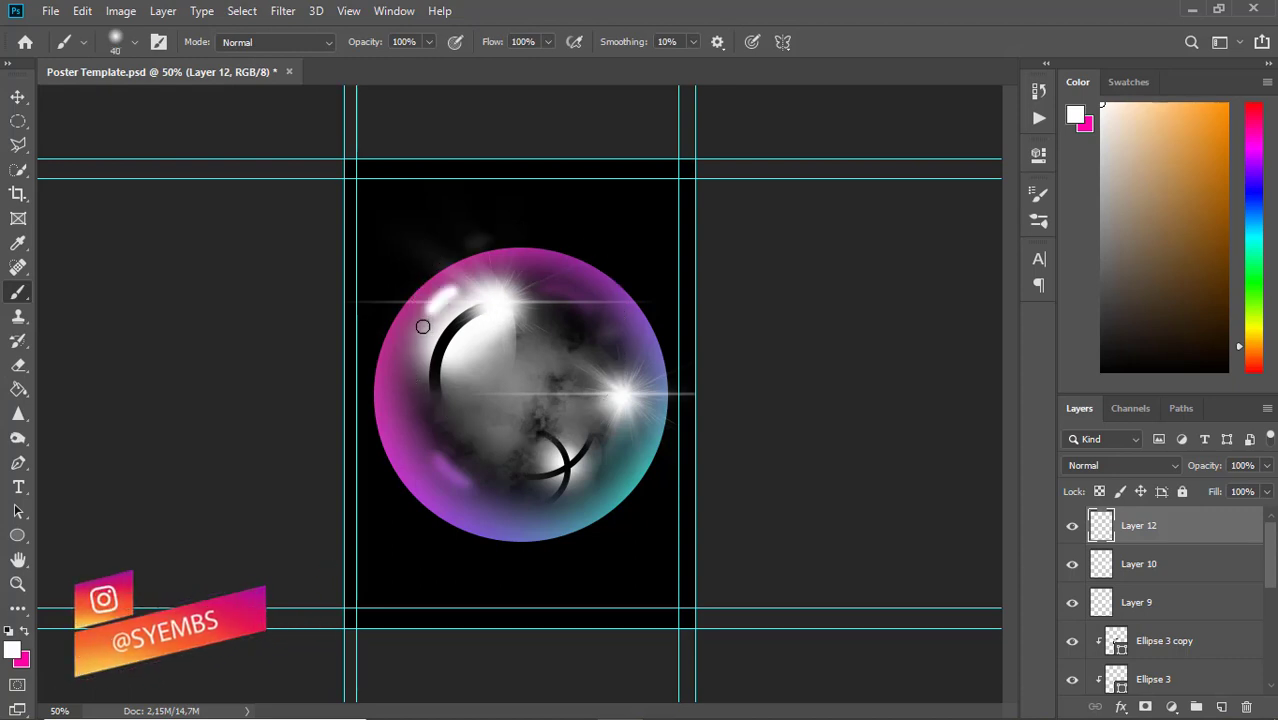
pyautogui.hotkey('ctrl', 'z')
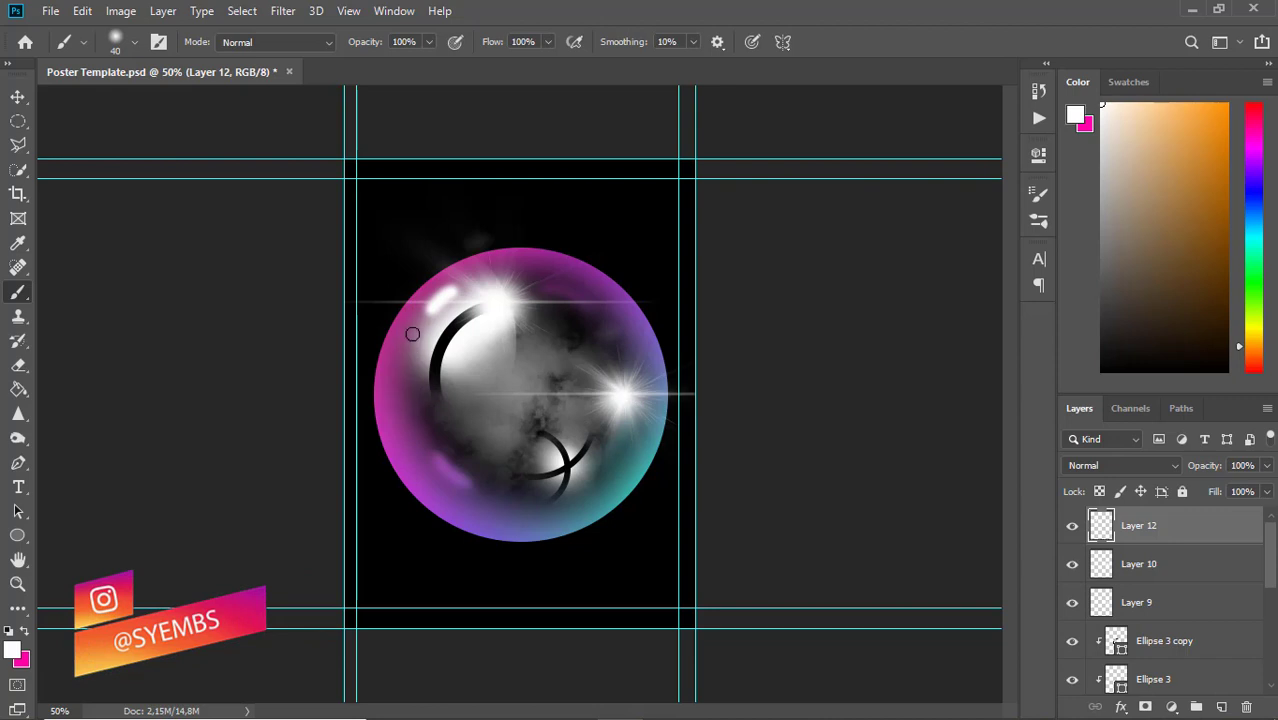
# - Paint a curved white reflection along the bubble's left rim, plus a short stroke and a dot near the upper-right rim
pyautogui.moveTo(411, 334); pyautogui.dragTo(404, 406)
pyautogui.hotkey('ctrl', 'z')
pyautogui.moveTo(414, 337); pyautogui.dragTo(407, 399)
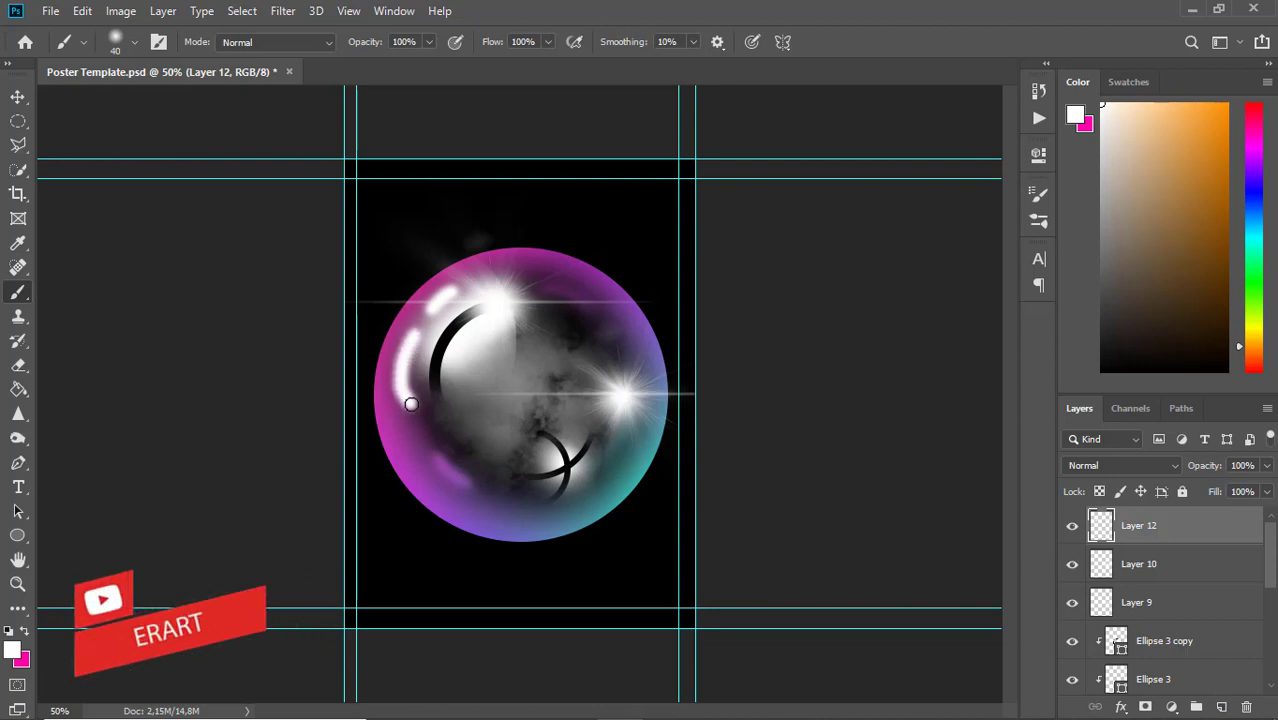
pyautogui.hotkey('ctrl', 'z')
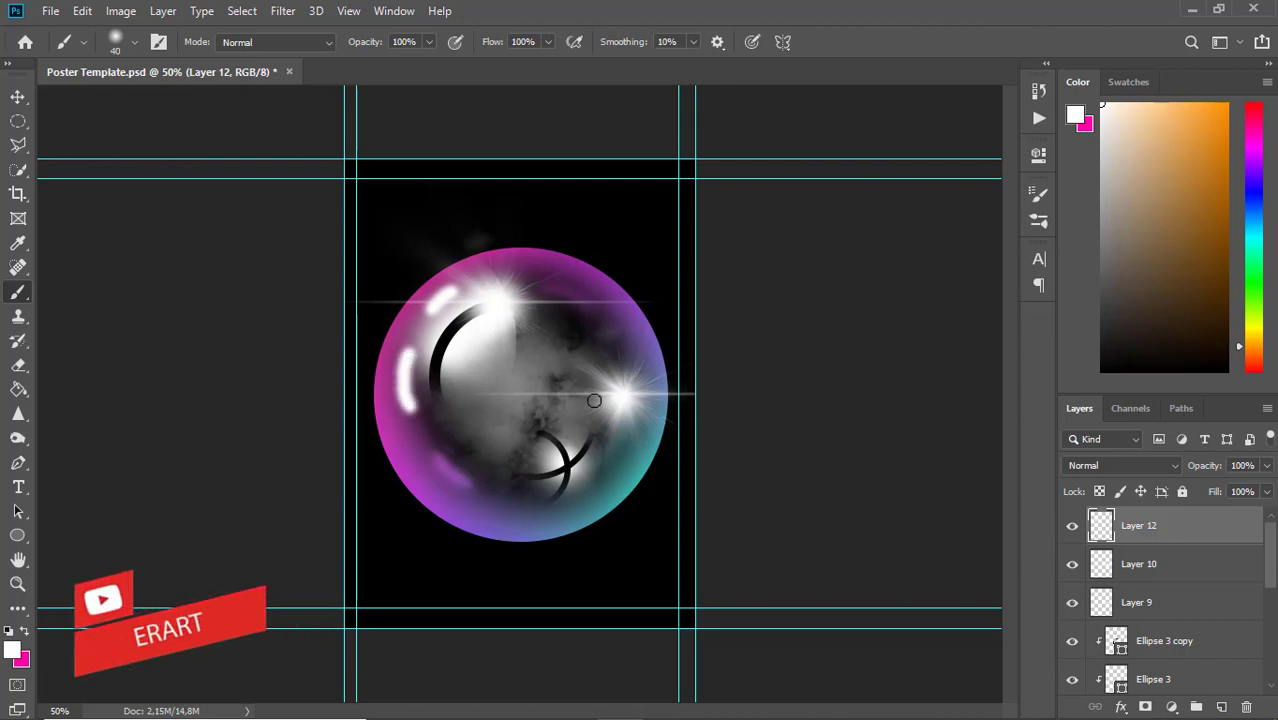
pyautogui.hotkey('ctrl', 'z')
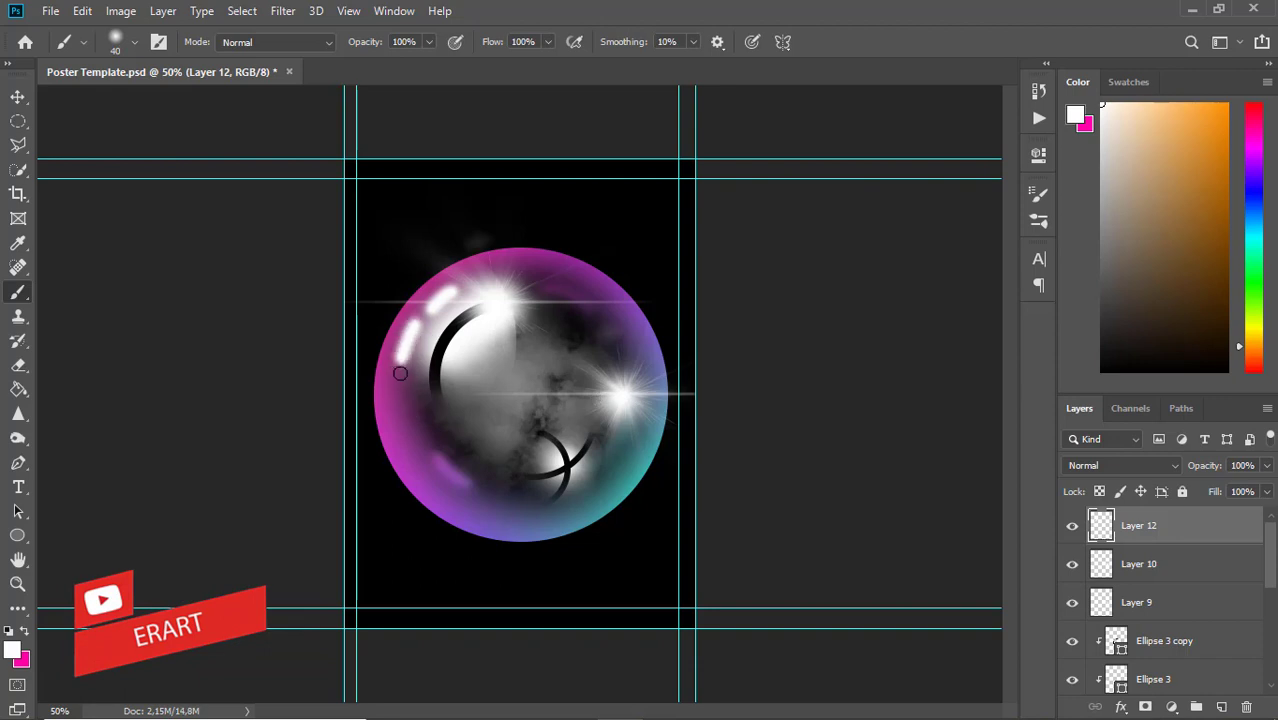
pyautogui.moveTo(409, 332); pyautogui.dragTo(400, 396)
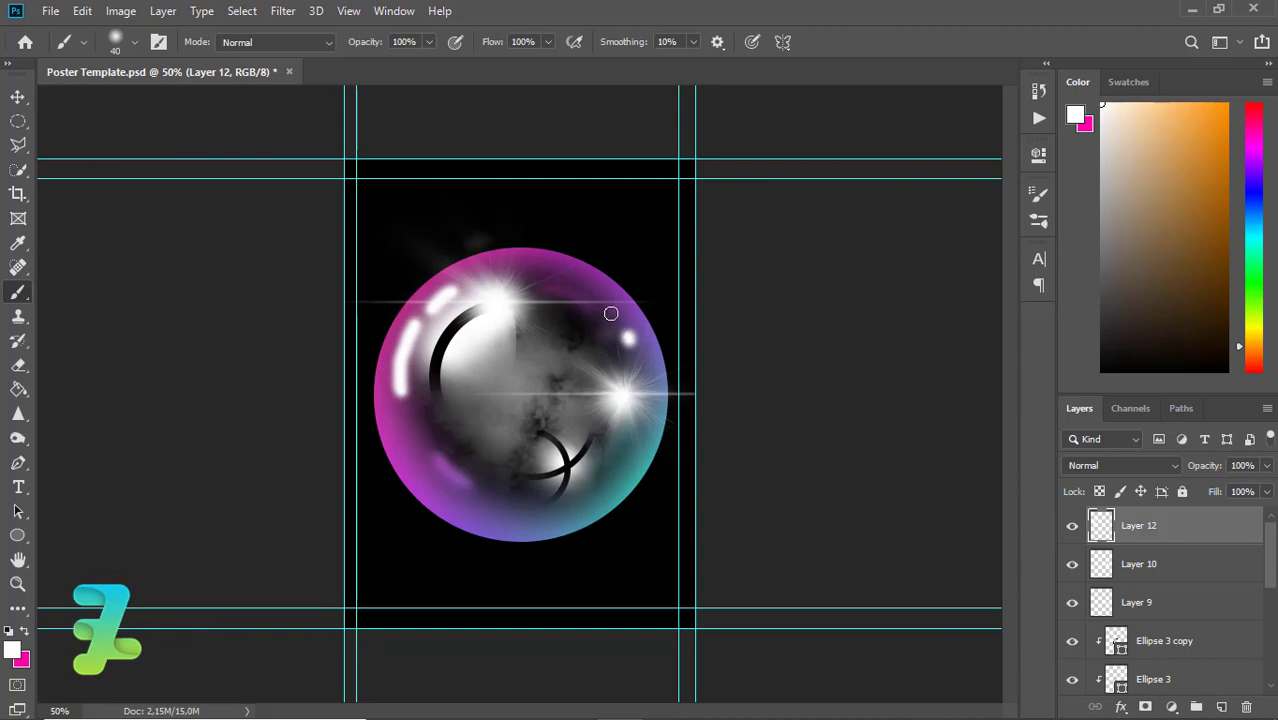
pyautogui.hotkey('ctrl', 'z')
# - Trim the inner edges of the white rim reflections on Layer 12 with a 150 px eraser of increased hardness
pyautogui.click(18, 365)
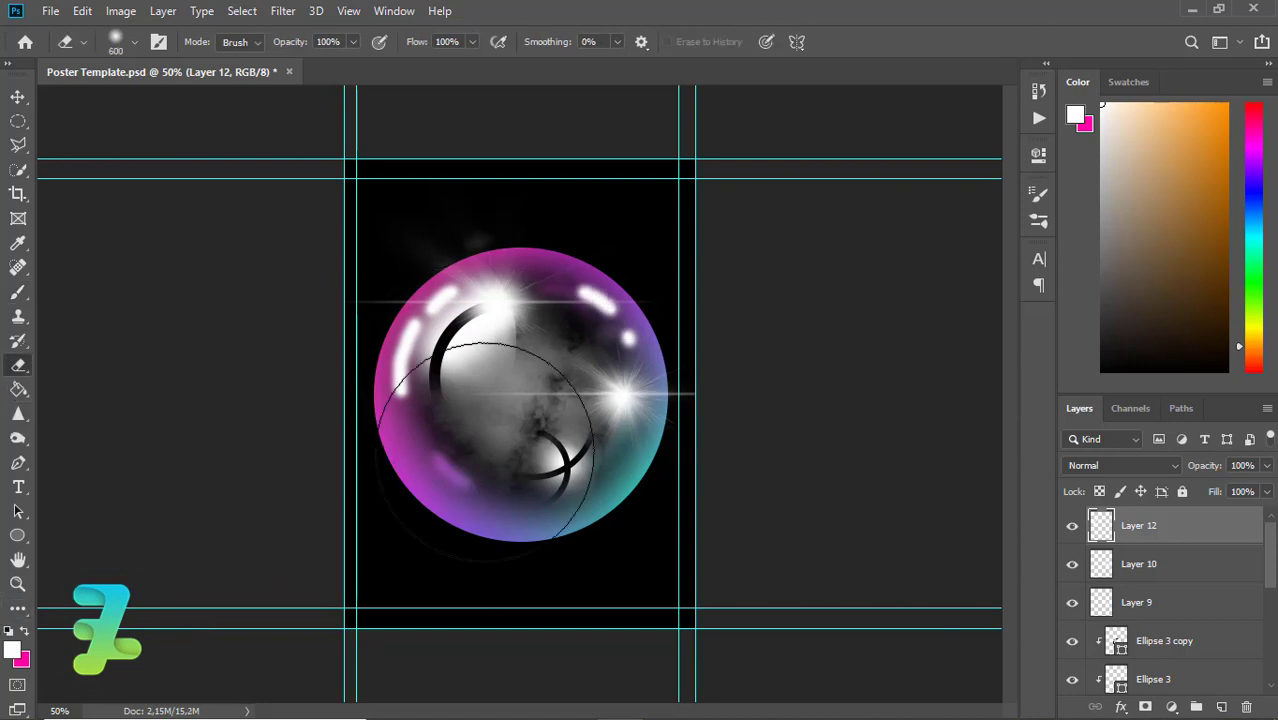
pyautogui.press('[')
pyautogui.press('[')
pyautogui.press('[')
pyautogui.press('[')
pyautogui.press('[')
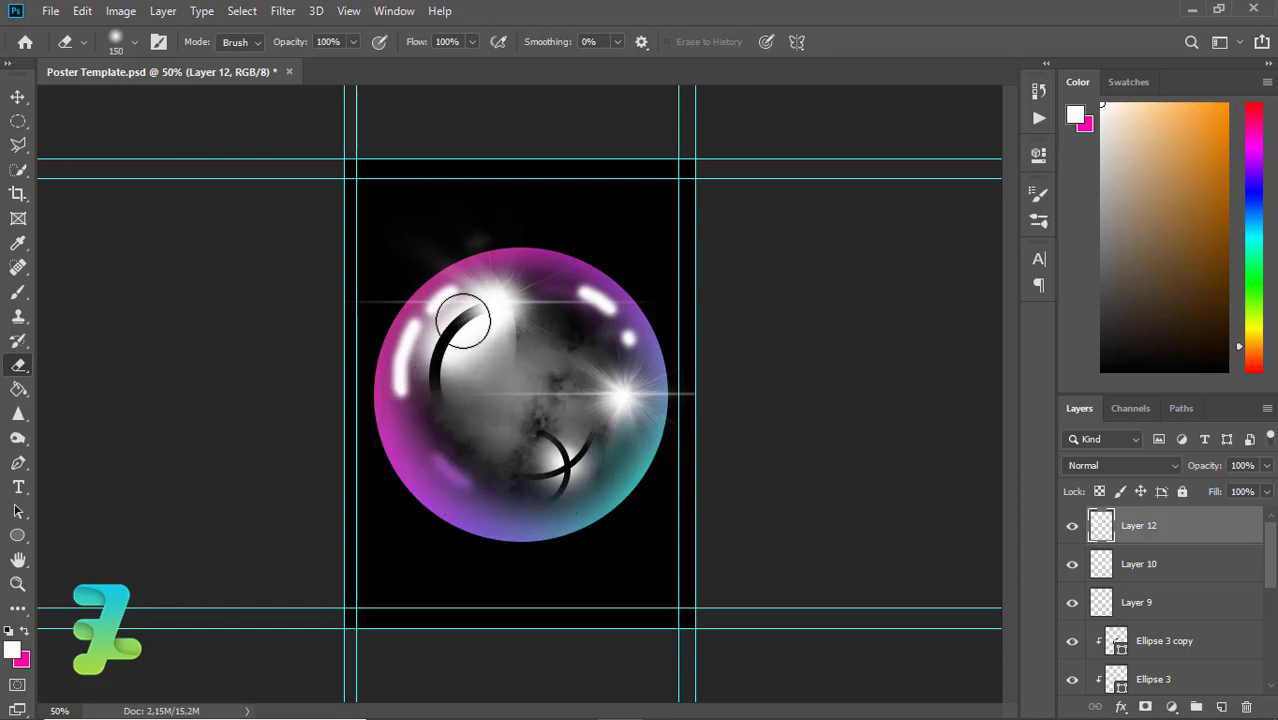
pyautogui.click(135, 44)
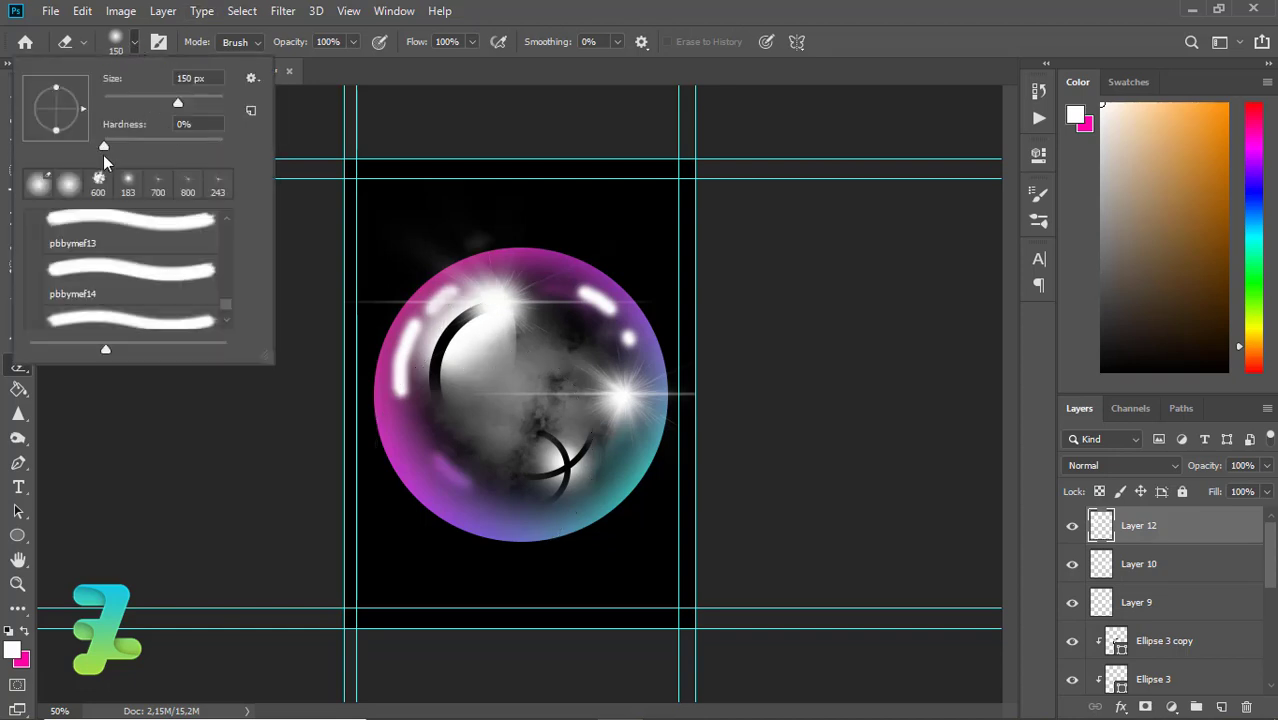
pyautogui.press('Return')
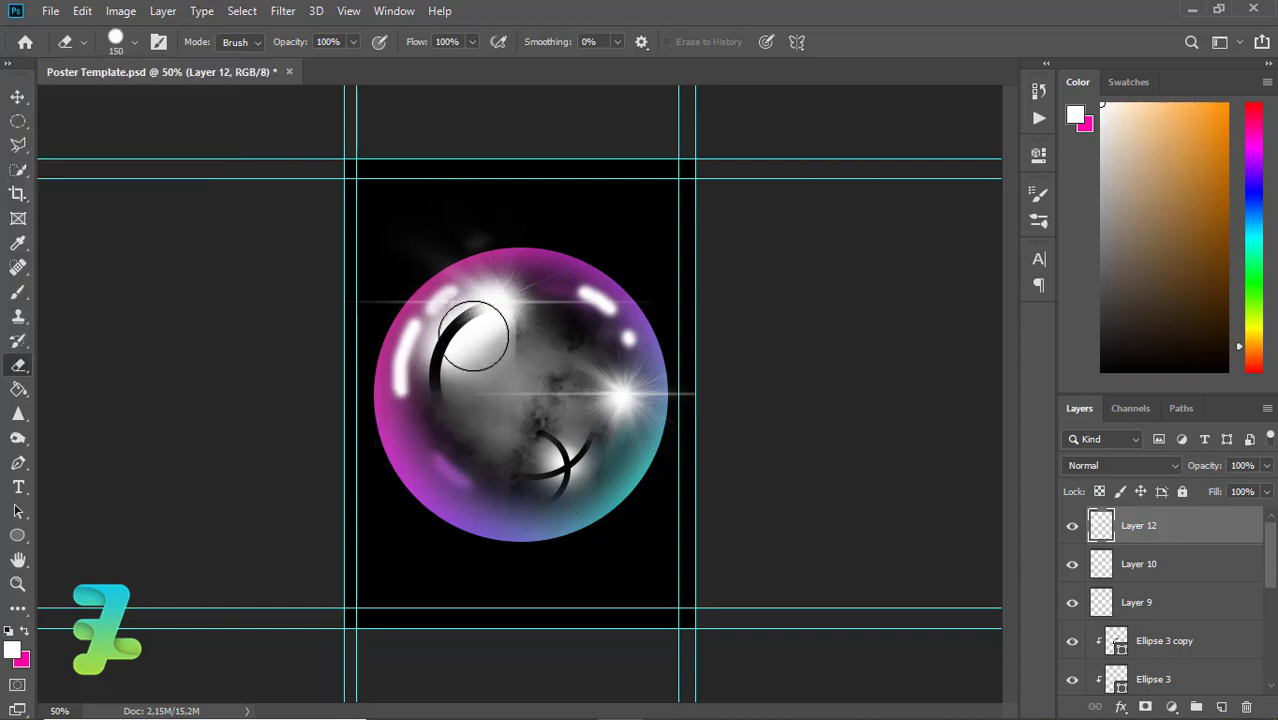
pyautogui.moveTo(463, 332); pyautogui.dragTo(473, 318)
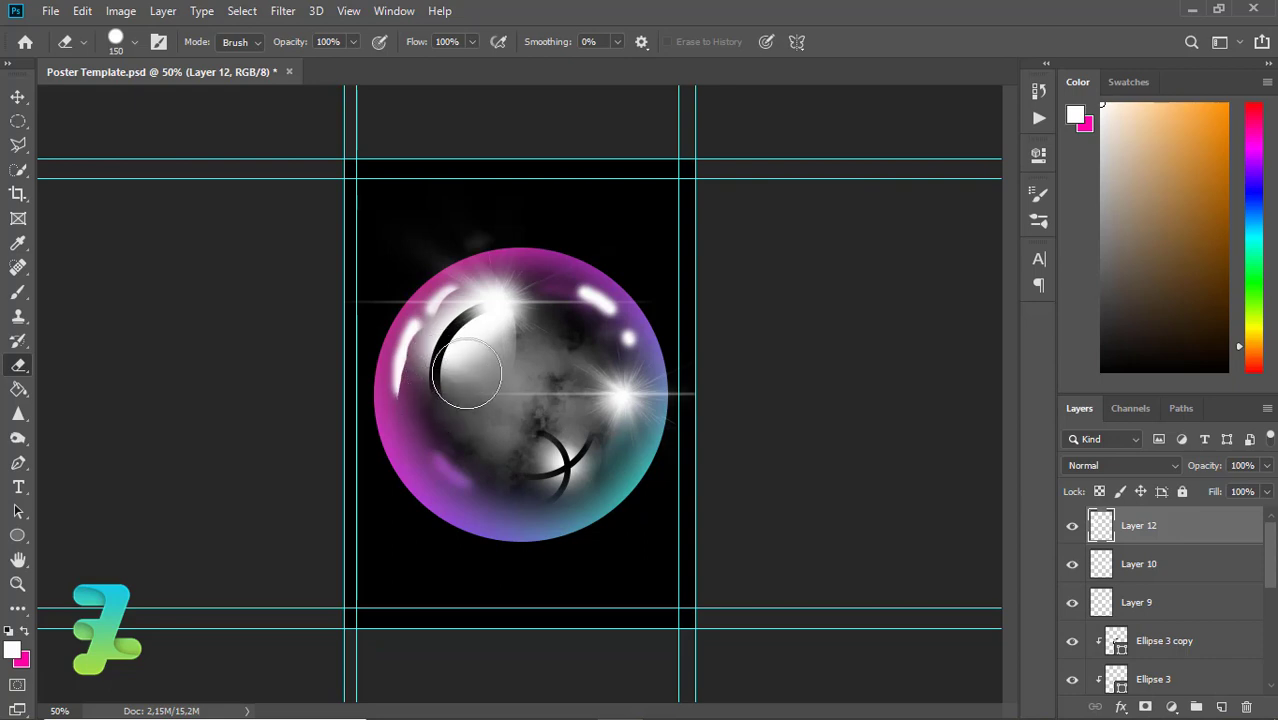
pyautogui.moveTo(445, 350); pyautogui.dragTo(442, 358)
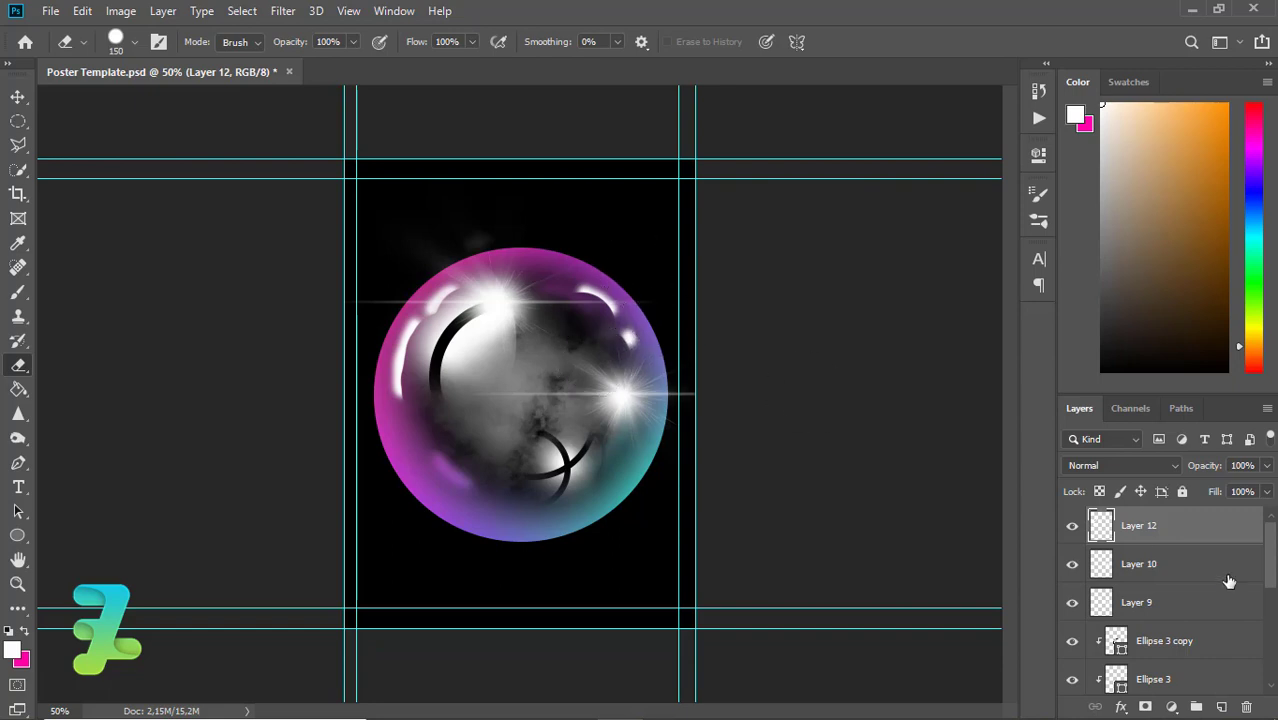
# - Thicken the left and upper-right rim reflections by repainting them in white with a soft 45 px brush
pyautogui.press('b')
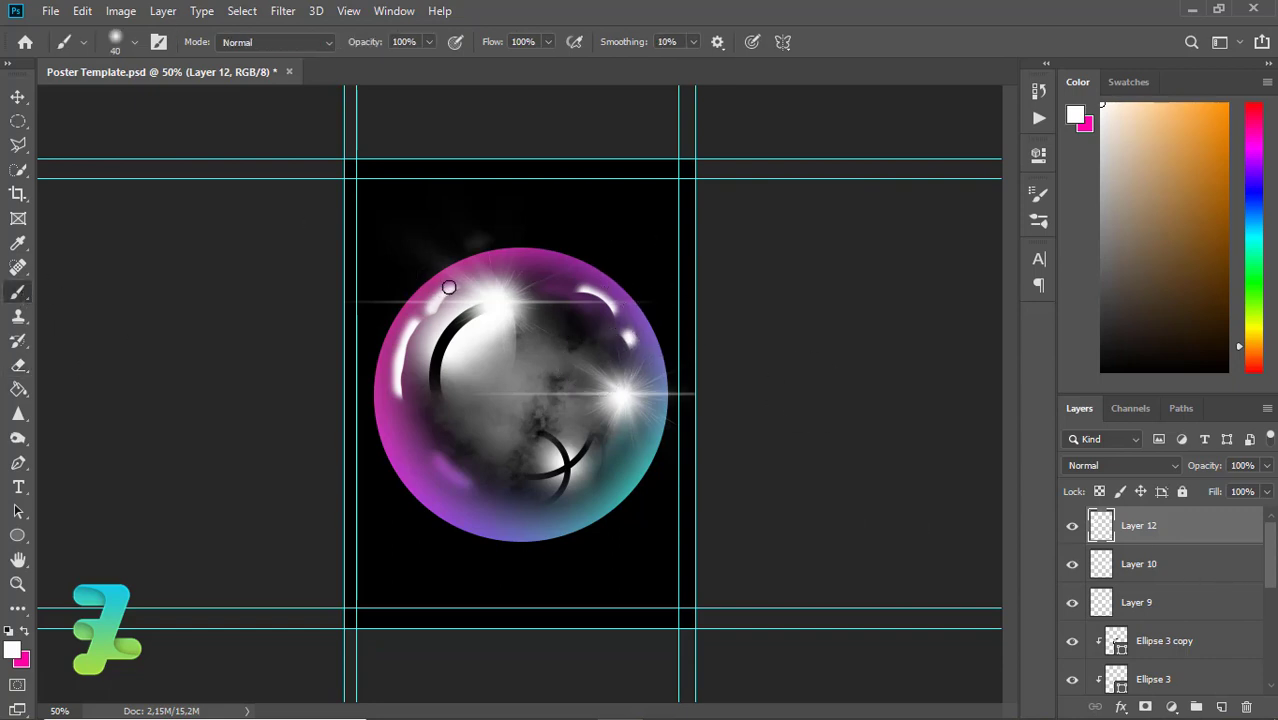
pyautogui.press(']')
pyautogui.moveTo(451, 289)
pyautogui.mouseDown()
pyautogui.moveTo(431, 306)
pyautogui.moveTo(447, 293)
pyautogui.mouseUp()
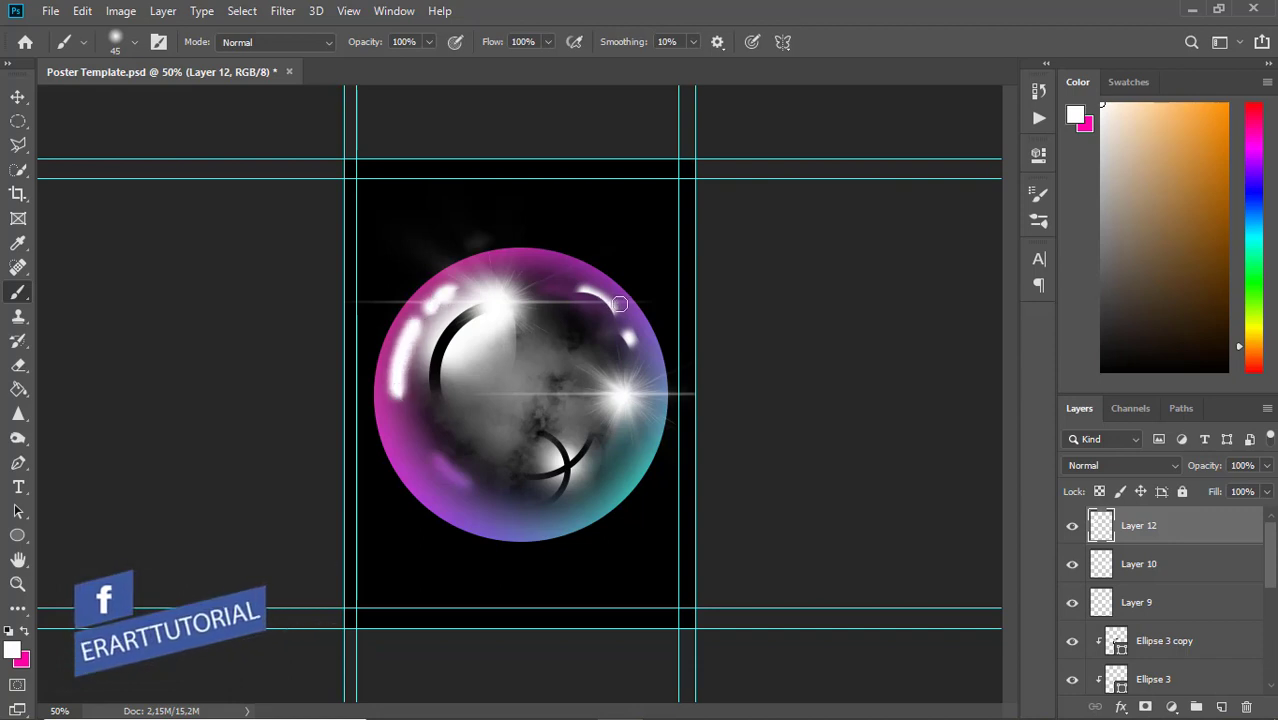
pyautogui.moveTo(620, 303); pyautogui.dragTo(584, 289)
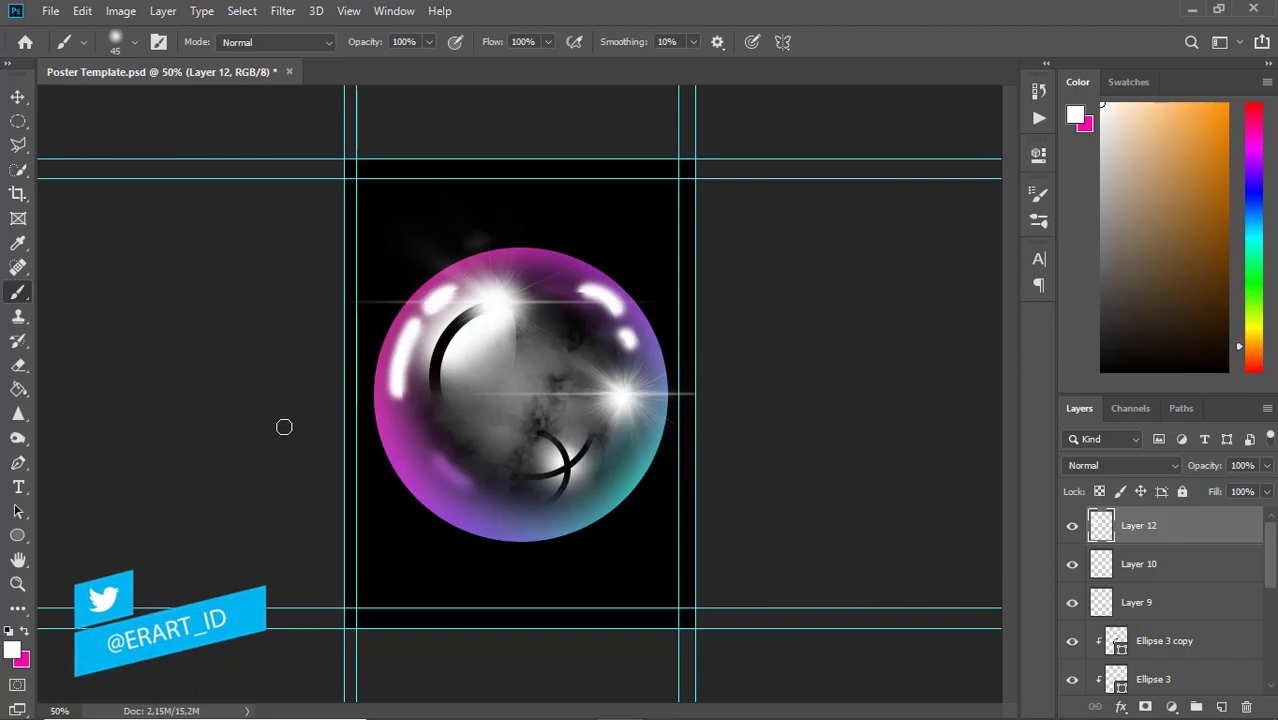
# - Fade the inner edges of the left and upper-left rim reflections with a soft 150 px eraser
pyautogui.click(18, 365)
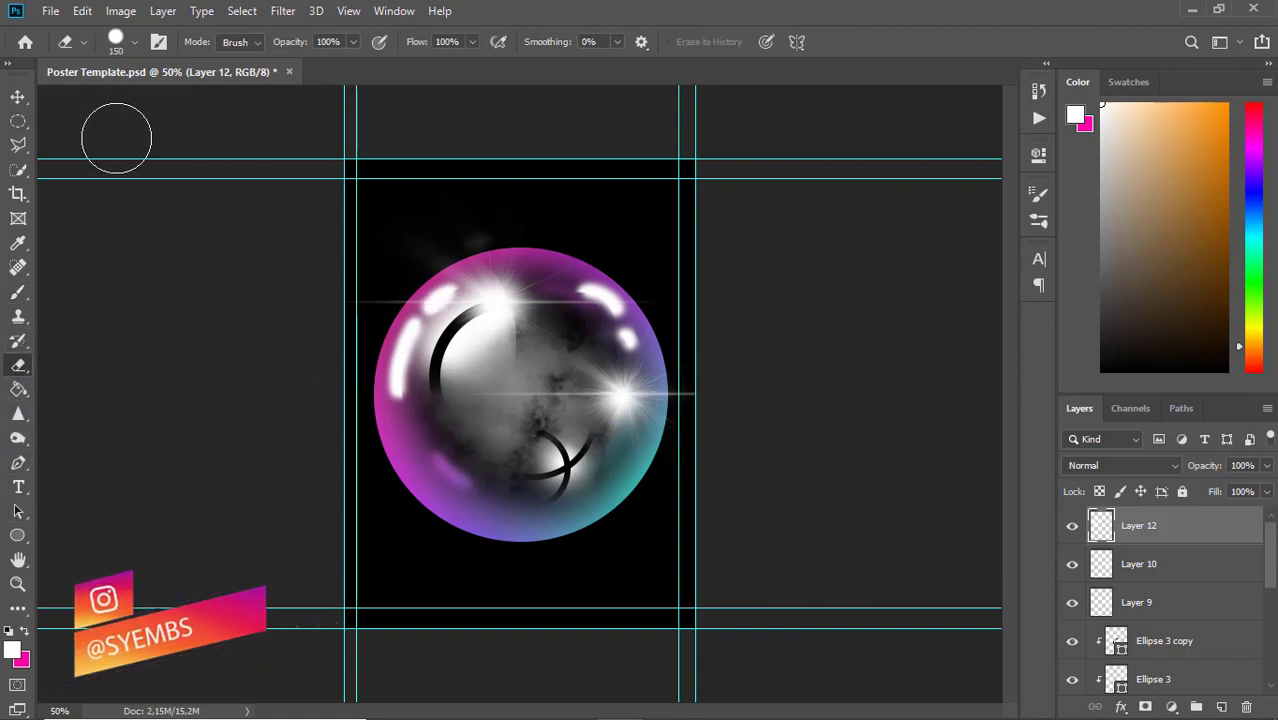
pyautogui.click(134, 42)
pyautogui.moveTo(173, 143); pyautogui.dragTo(40, 143)
pyautogui.click(438, 355)
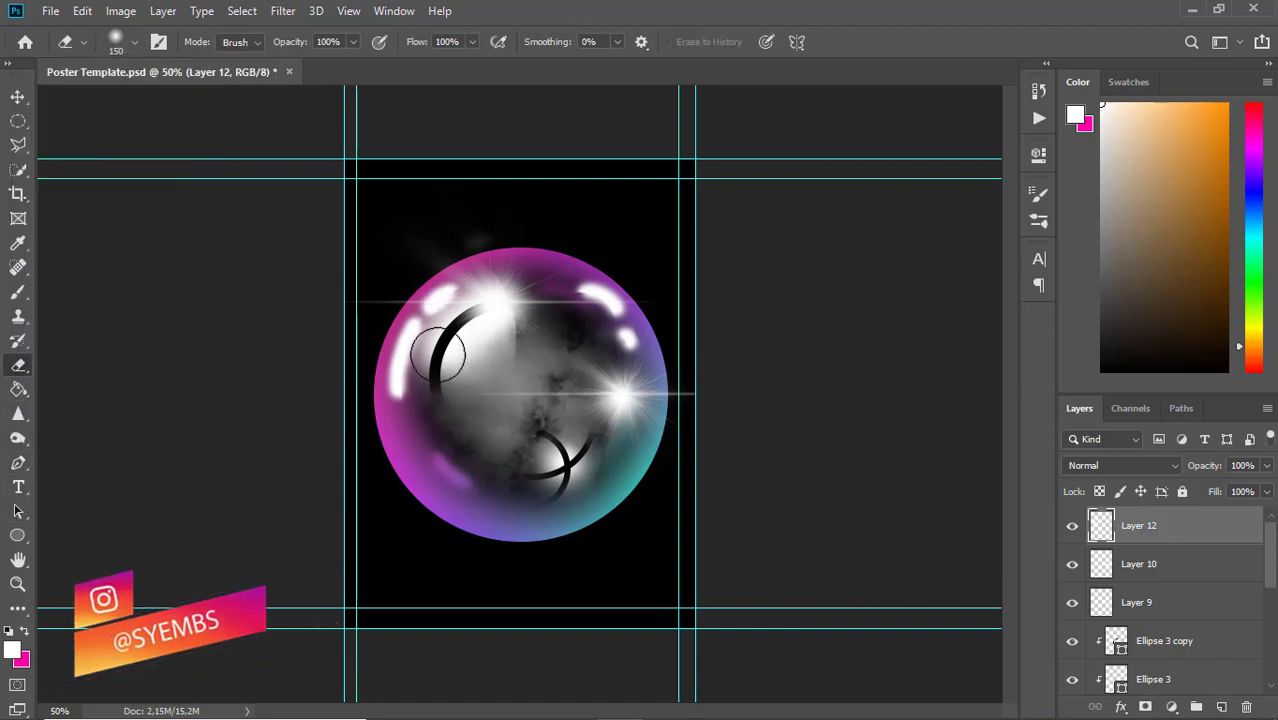
pyautogui.moveTo(438, 355); pyautogui.dragTo(432, 414)
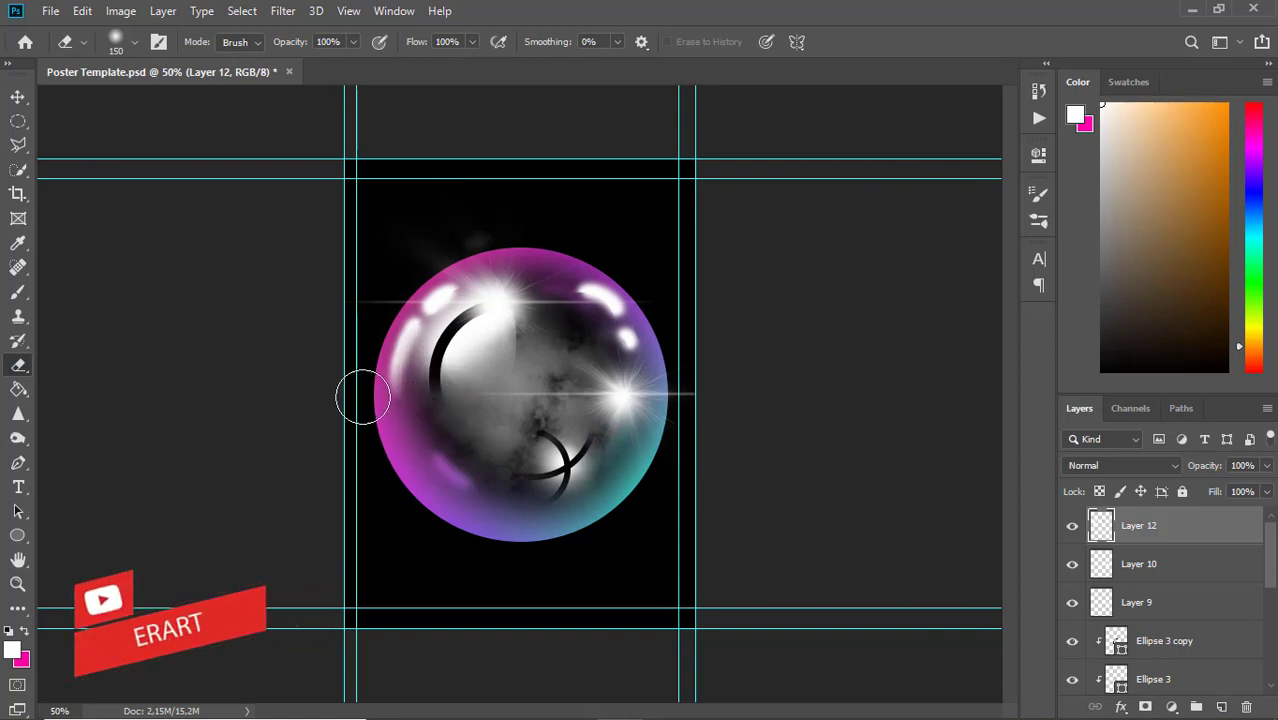
pyautogui.moveTo(458, 357)
pyautogui.mouseDown()
pyautogui.moveTo(471, 314)
pyautogui.moveTo(463, 333)
pyautogui.mouseUp()
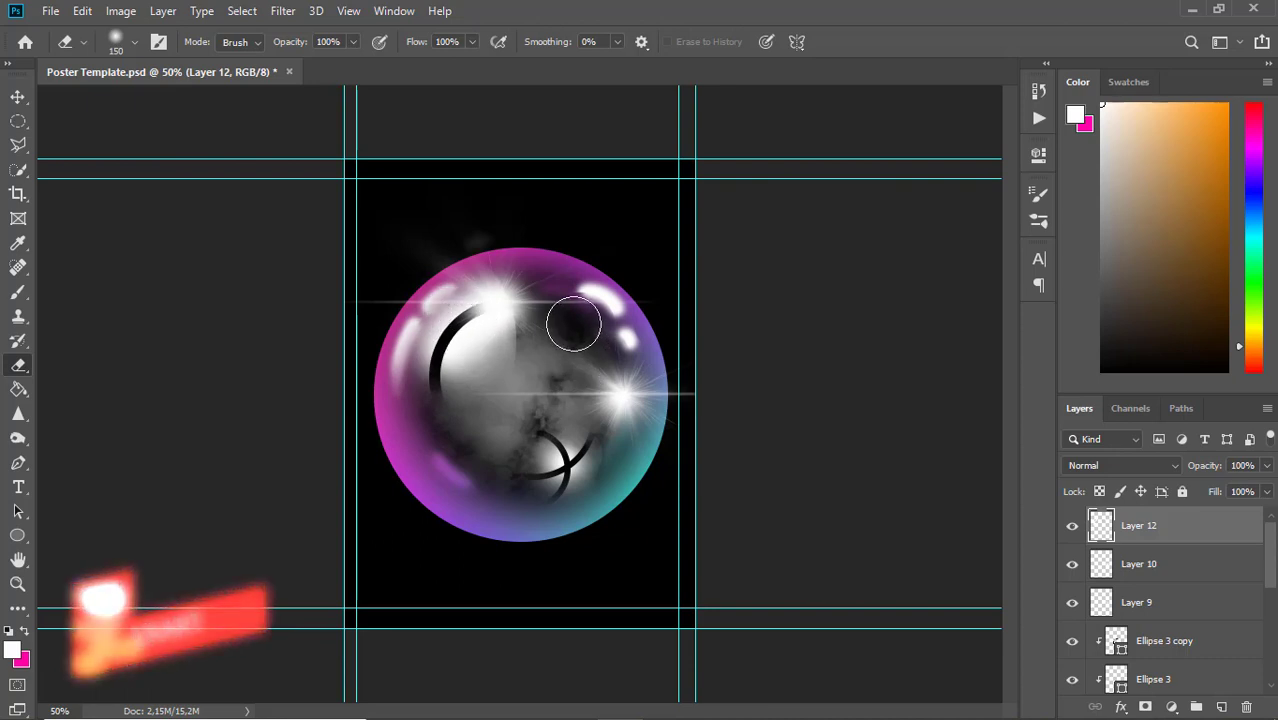